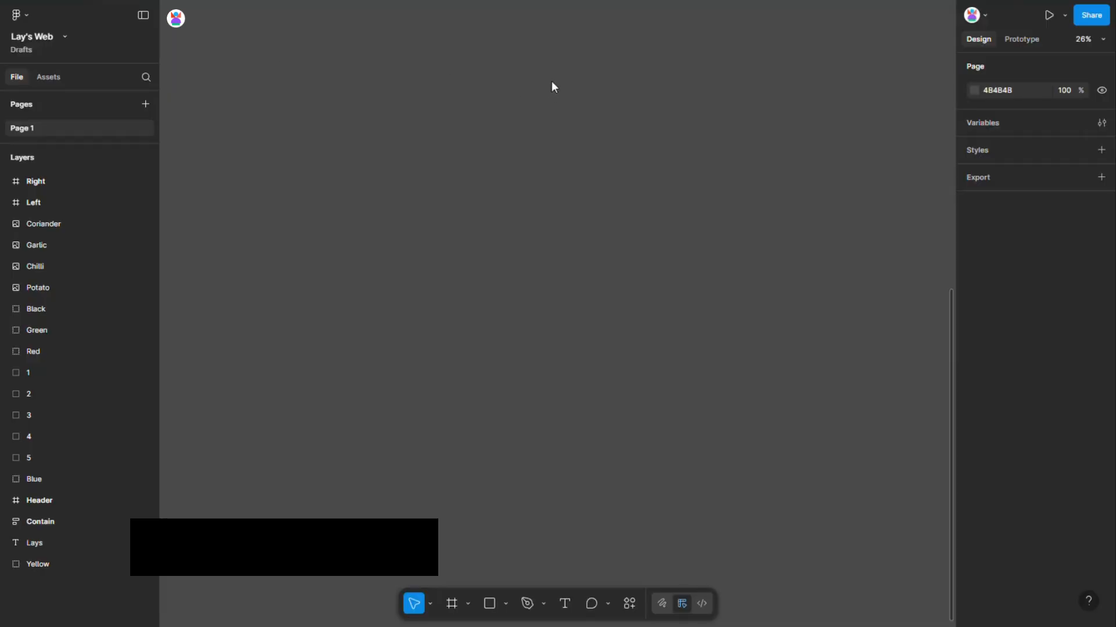
# Step: Create a 1440-wide Desktop frame beside the assets and set its height to 800
pyautogui.moveTo(565, 157); pyautogui.dragTo(514, 626)
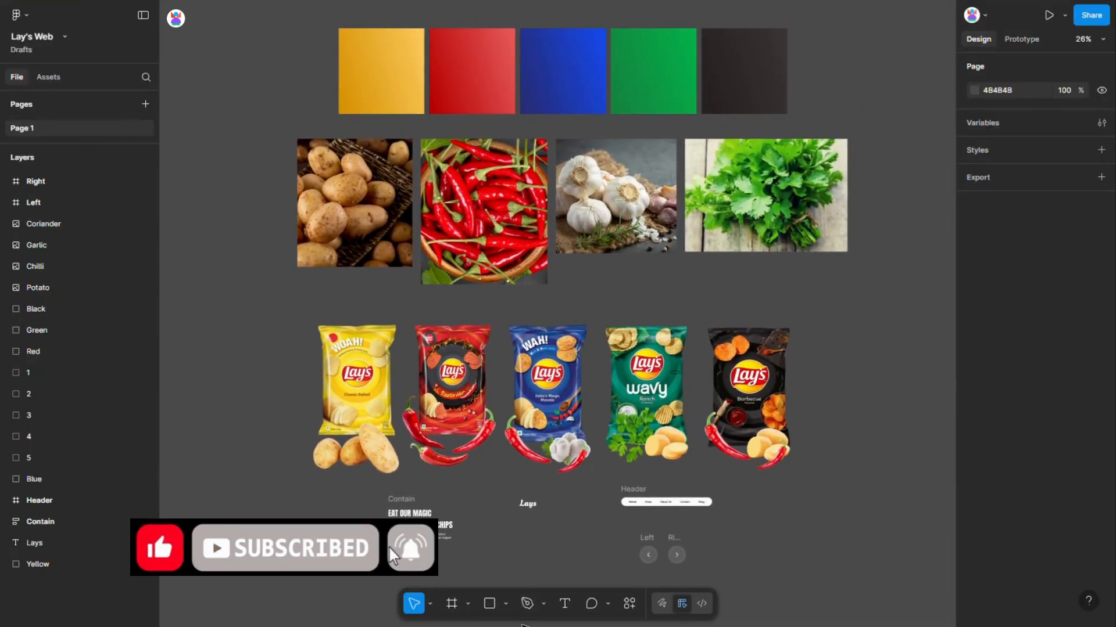
pyautogui.click(452, 604)
pyautogui.click(988, 223)
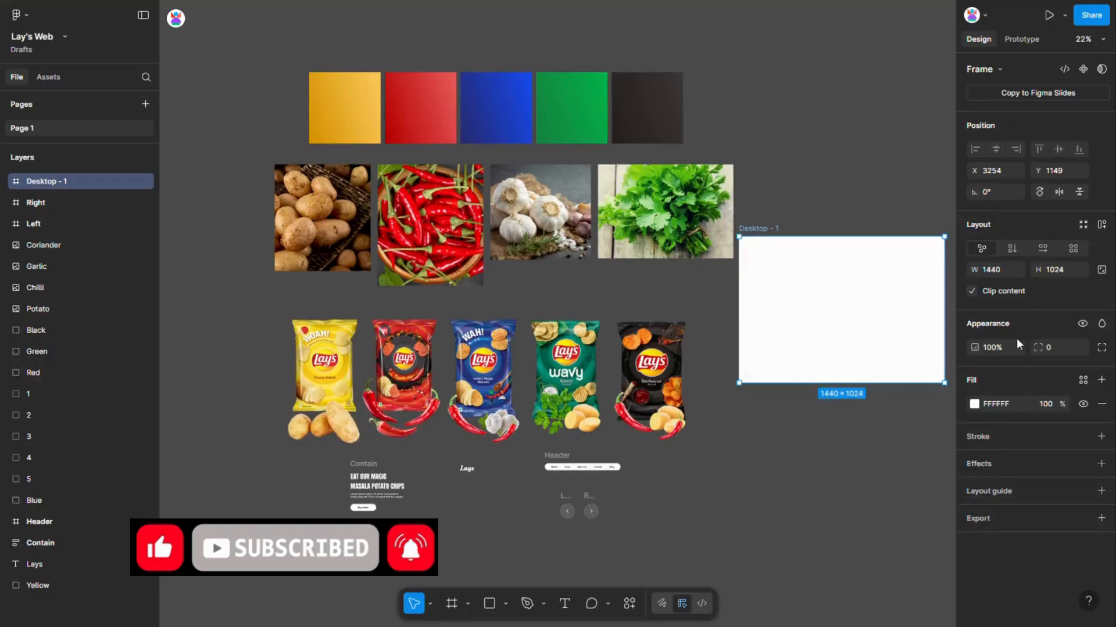
pyautogui.click(1055, 271)
pyautogui.write('800')
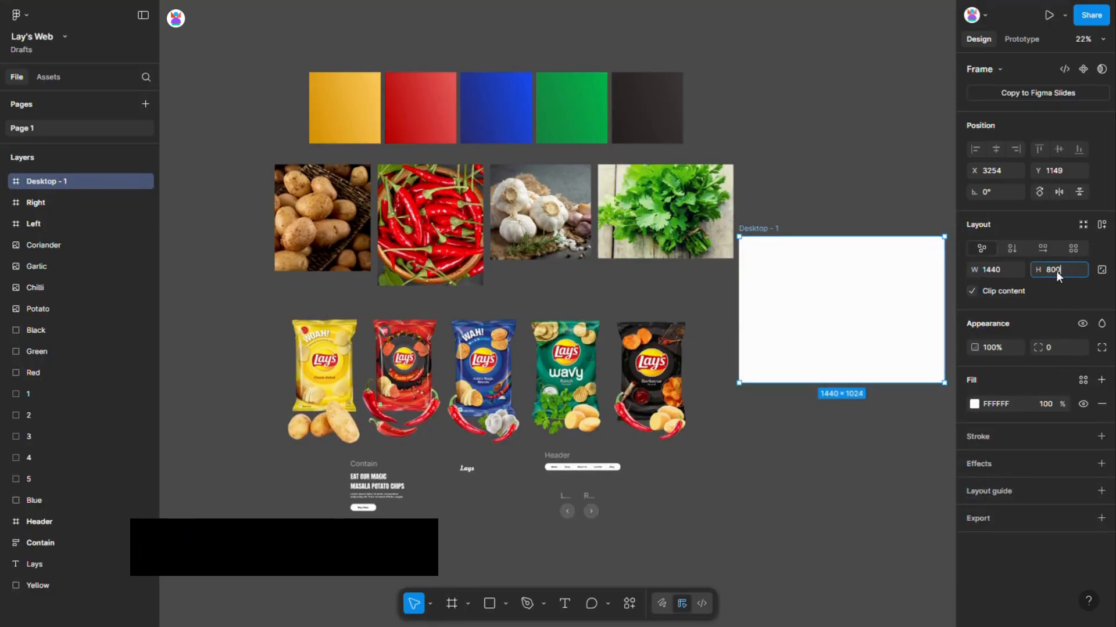
pyautogui.press('Return')
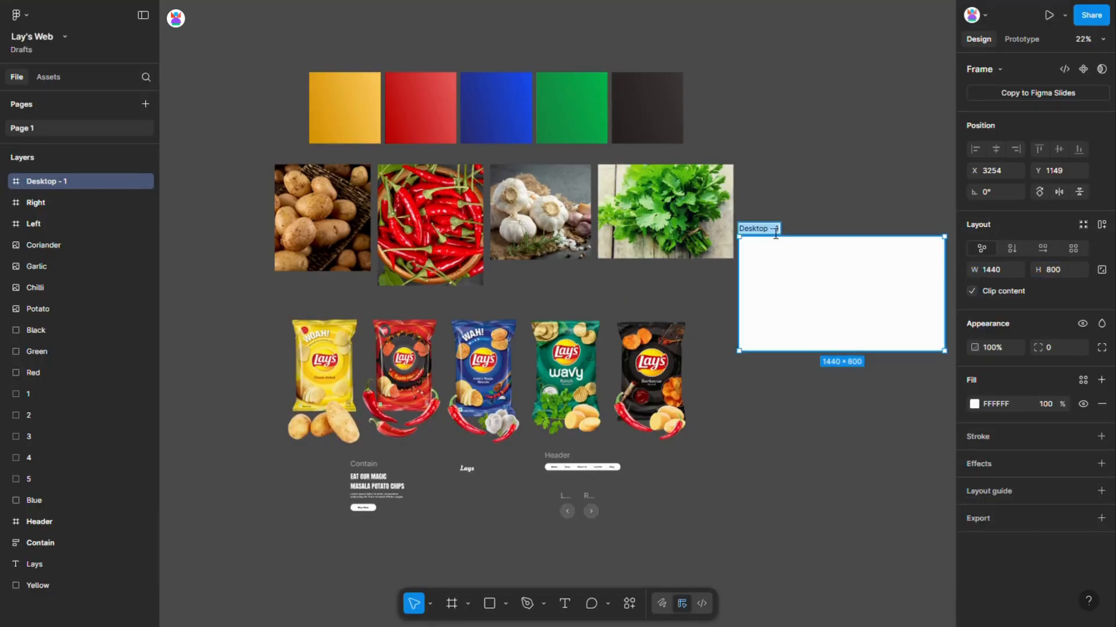
# Step: Rename the new desktop frame as 1 and move it below the Contain text block
pyautogui.click(788, 217)
pyautogui.scroll(-3, 802, 201)
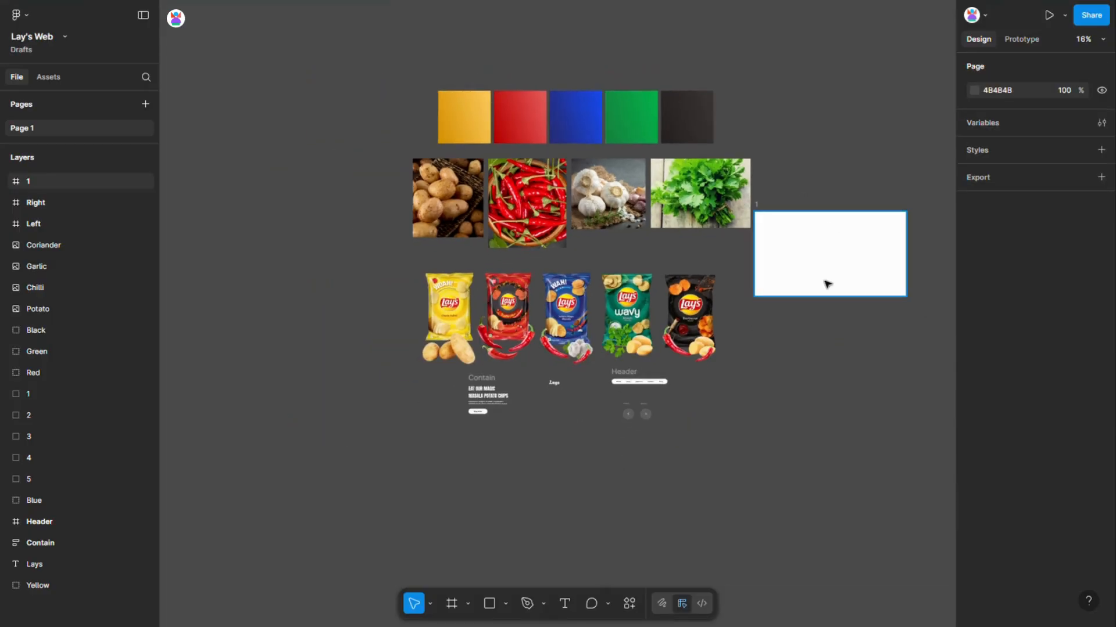
pyautogui.moveTo(827, 281); pyautogui.dragTo(481, 457)
# Step: Copy the yellow swatch's linear gradient fill onto frame 1 and remove the frame's white fill
pyautogui.click(28, 394)
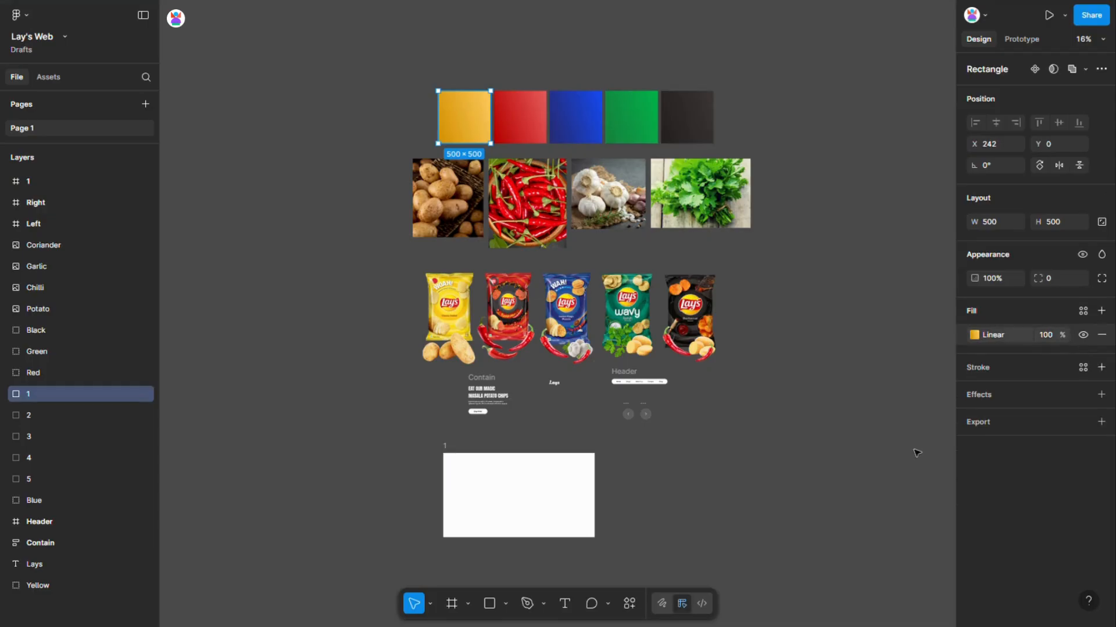
pyautogui.click(514, 490)
pyautogui.hotkey('ctrl', 'v')
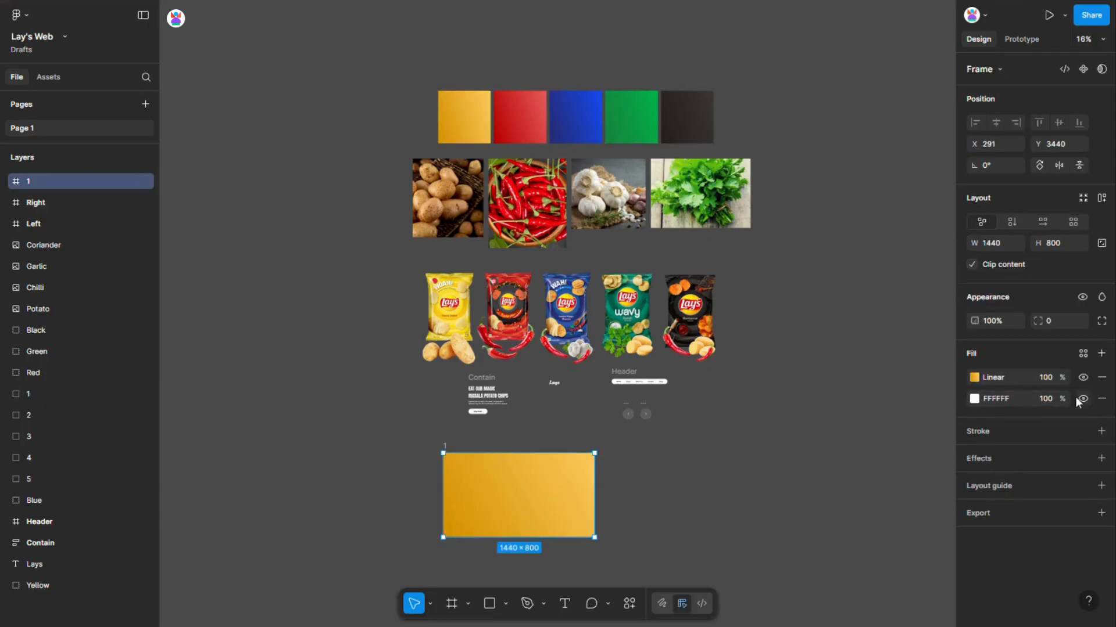
pyautogui.click(1102, 399)
# Step: Rename swatch layers 2, 3, 4 and 5 as red, Blue, Green and Black
pyautogui.click(23, 416)
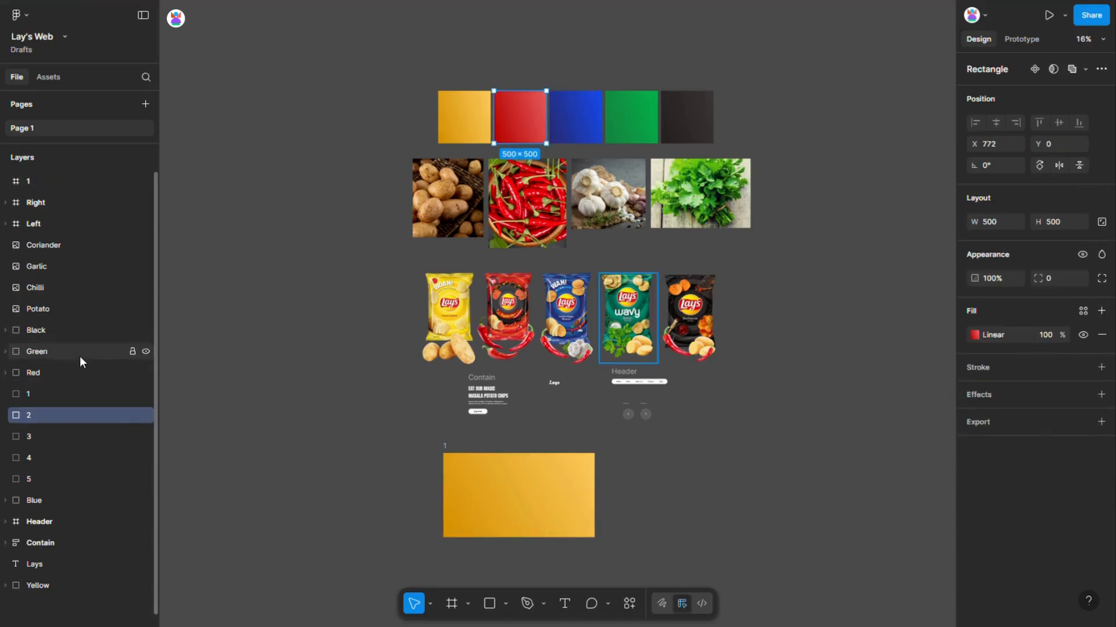
pyautogui.doubleClick(28, 415)
pyautogui.write('red')
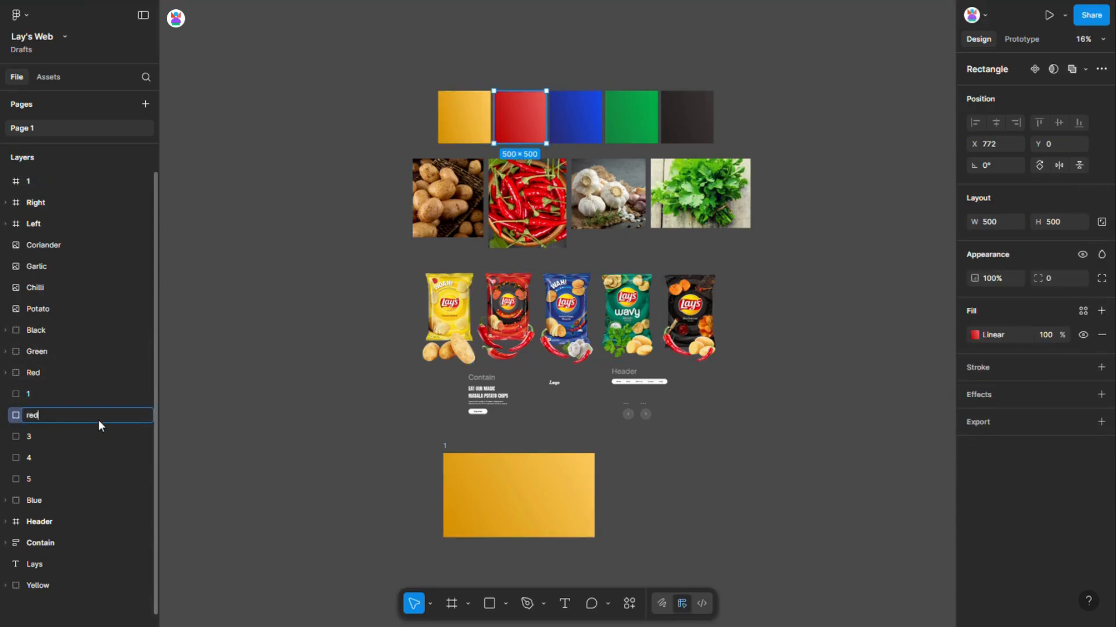
pyautogui.click(28, 437)
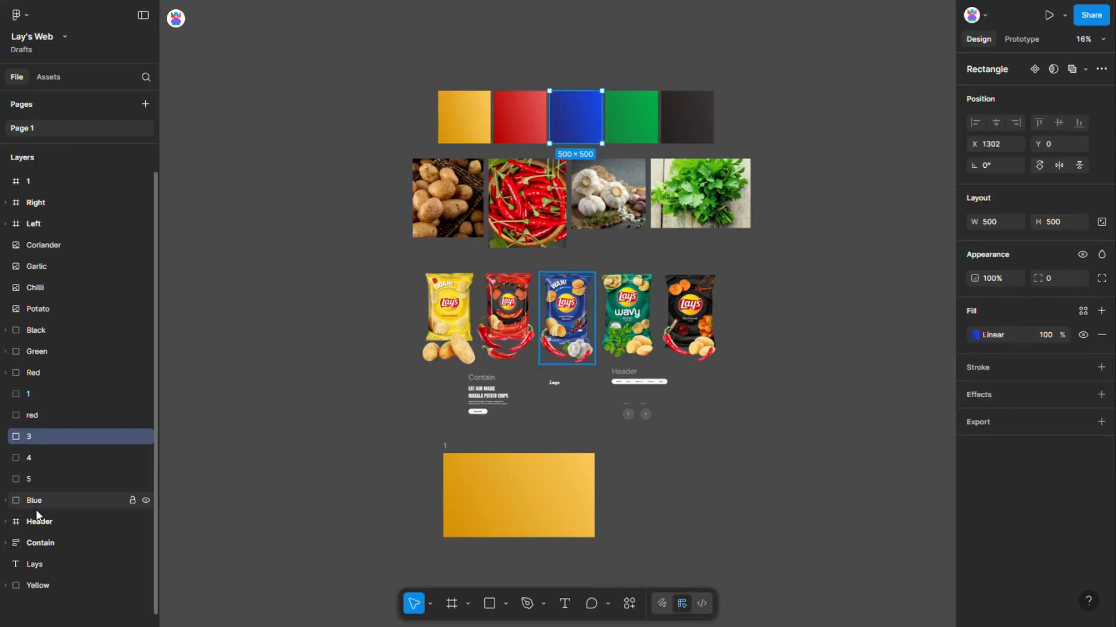
pyautogui.doubleClick(28, 437)
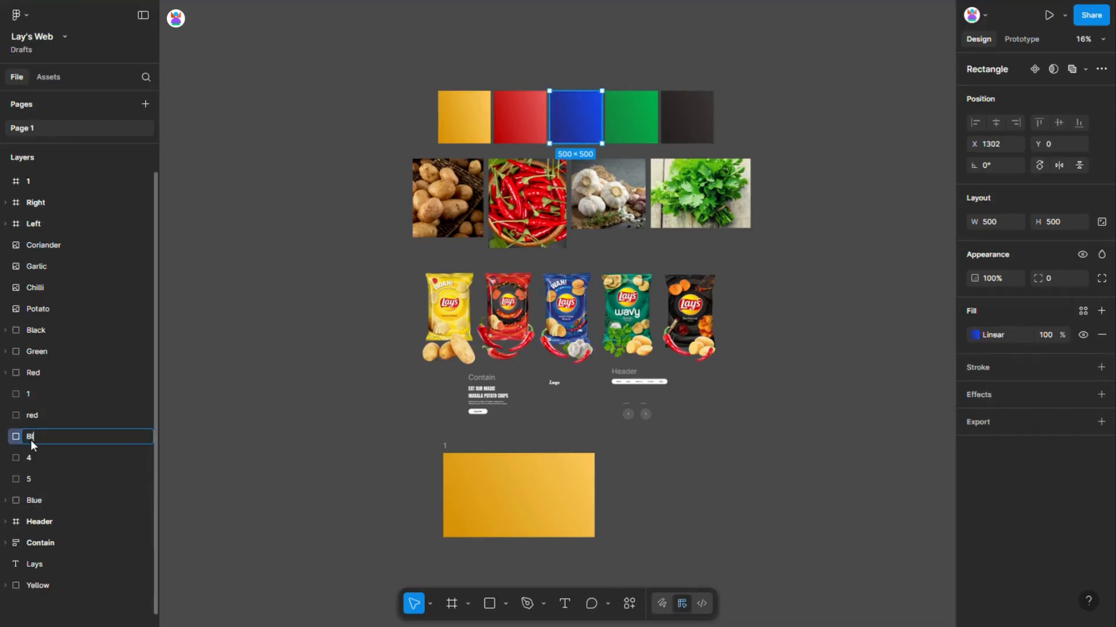
pyautogui.click(31, 457)
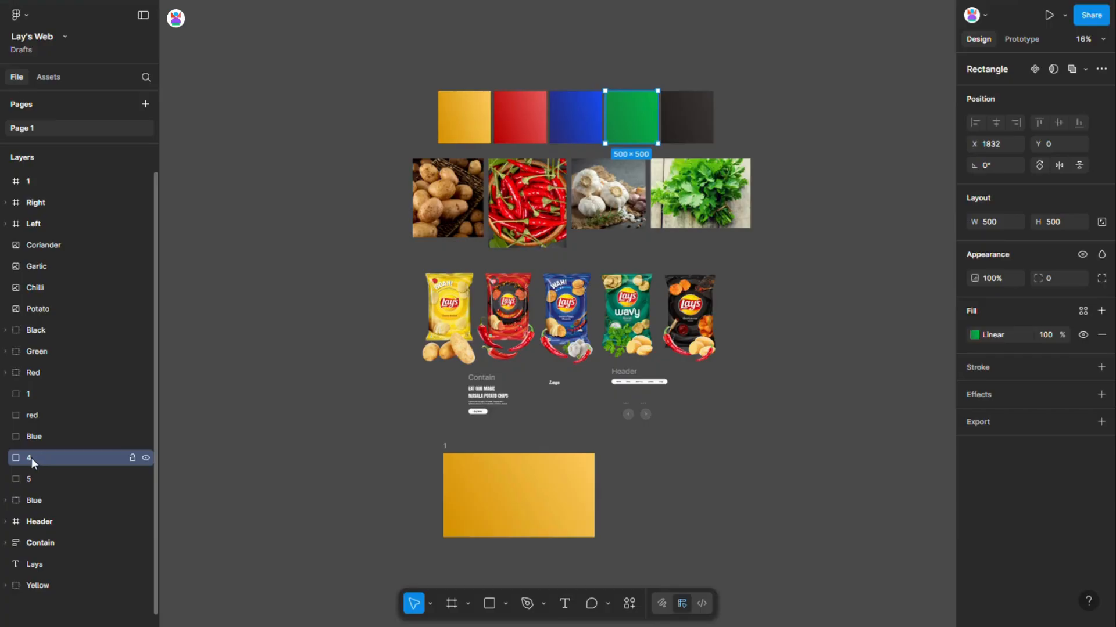
pyautogui.doubleClick(33, 457)
pyautogui.write('Green')
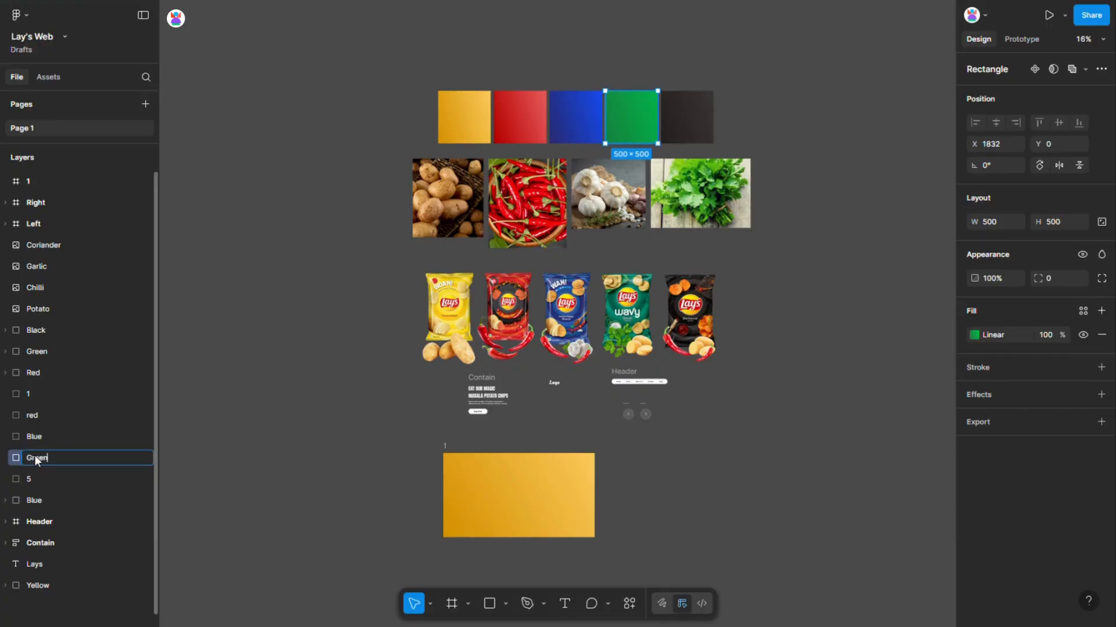
pyautogui.click(26, 478)
pyautogui.doubleClick(26, 475)
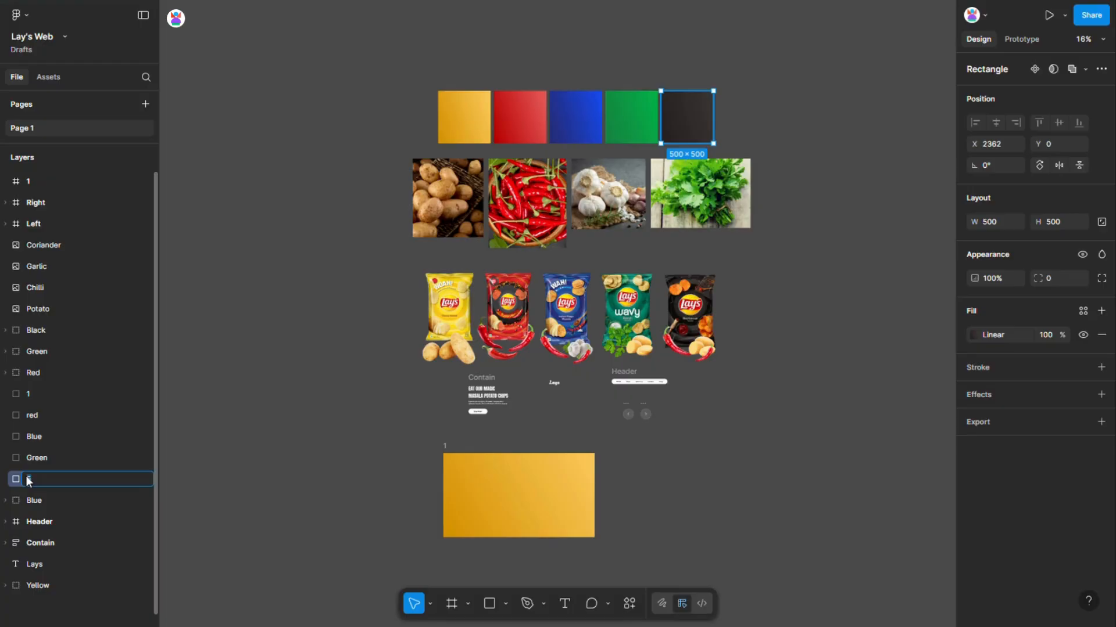
pyautogui.write('Black')
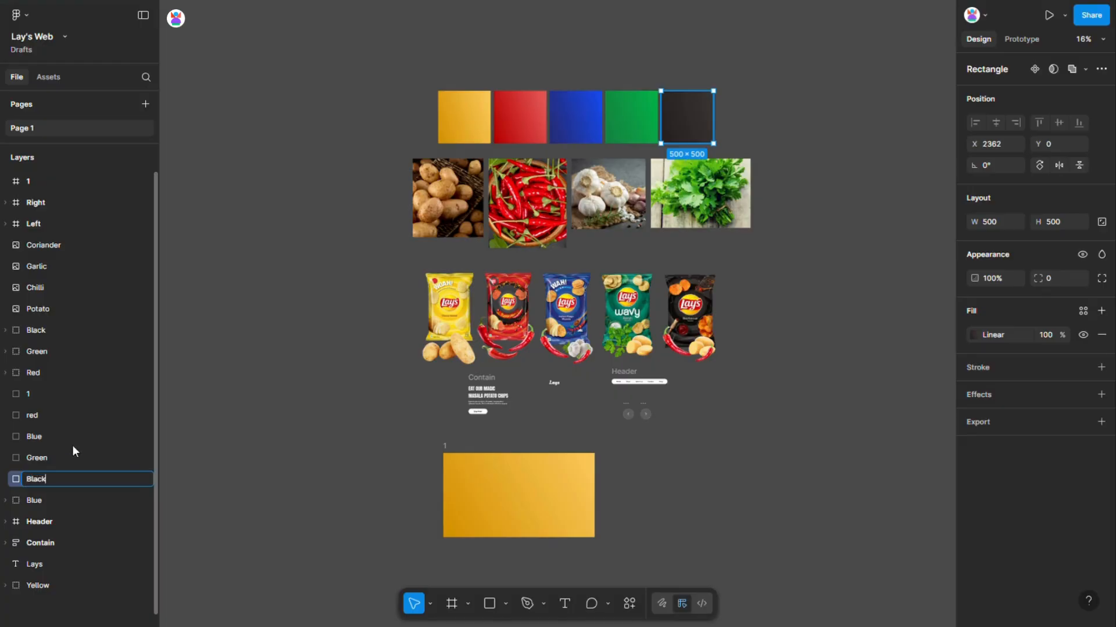
pyautogui.click(225, 447)
# Step: Move the red, blue, green and black swatches together to the empty area right of frame 1
pyautogui.scroll(-2, 564, 498)
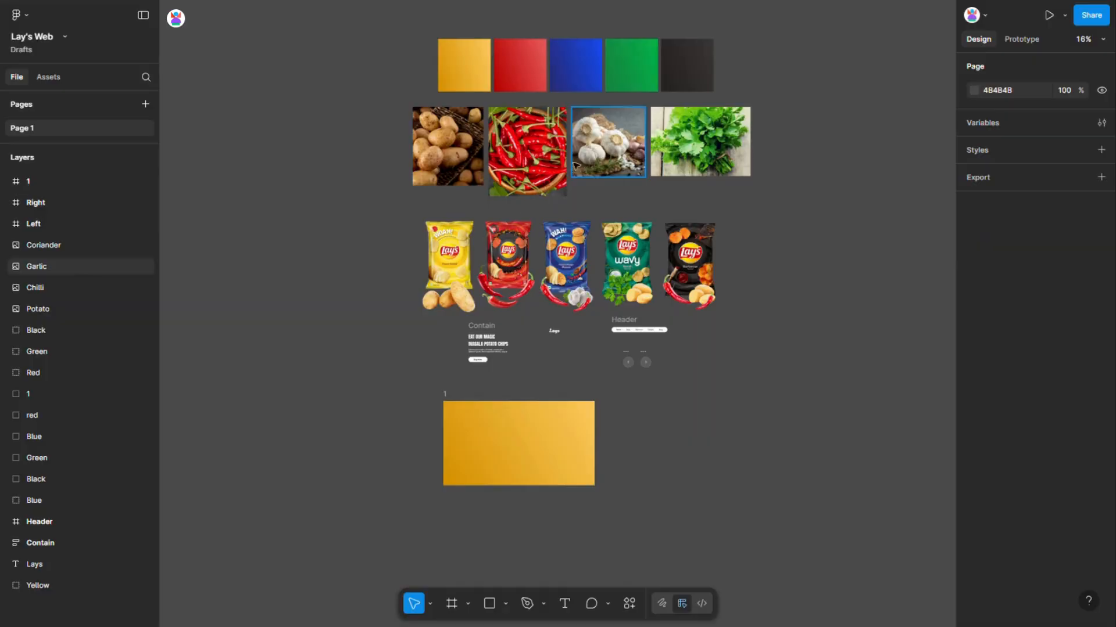
pyautogui.click(535, 67)
pyautogui.keyDown('shift'); pyautogui.click(578, 68); pyautogui.keyUp('shift')
pyautogui.keyDown('shift'); pyautogui.click(637, 77); pyautogui.keyUp('shift')
pyautogui.keyDown('shift'); pyautogui.click(663, 73); pyautogui.keyUp('shift')
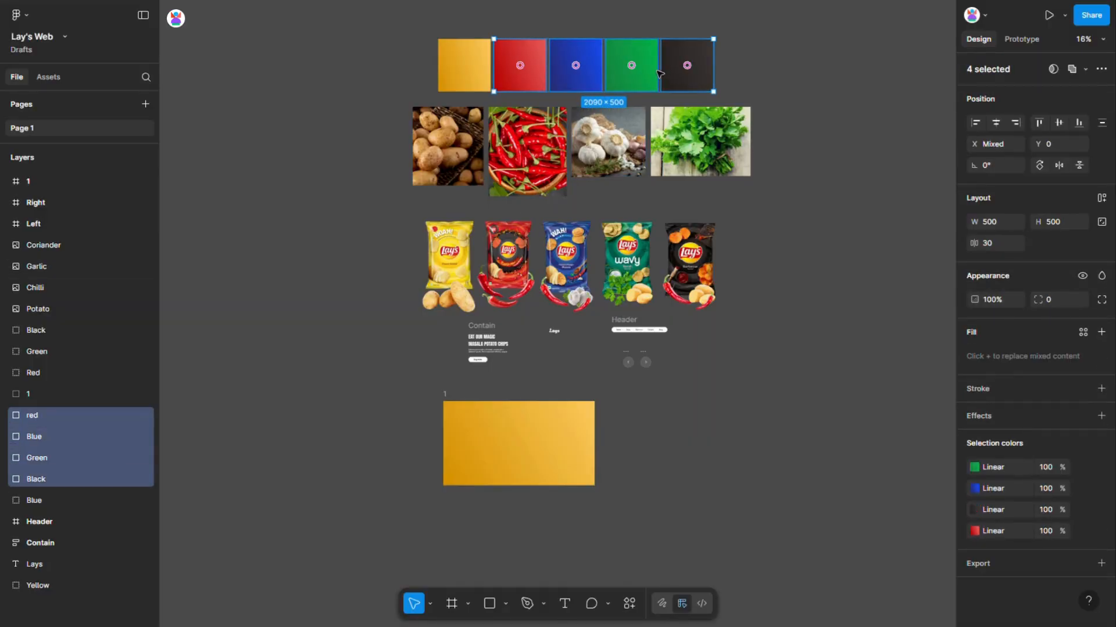
pyautogui.moveTo(658, 72); pyautogui.dragTo(789, 469)
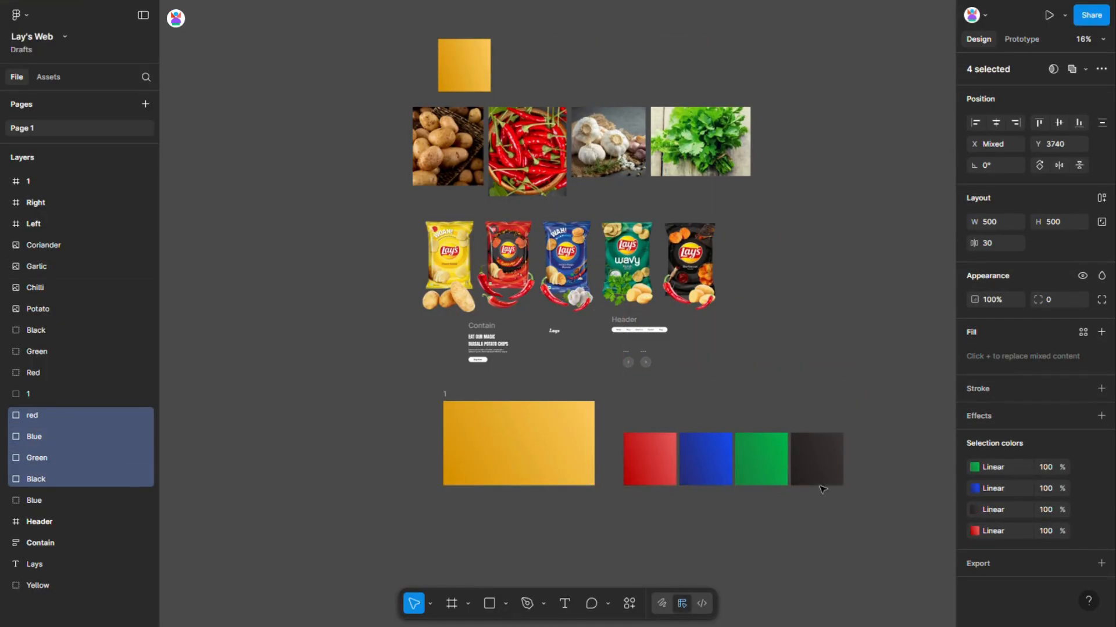
# Step: Resize the four swatches to 175 by 100 with 60 spacing and lower them beside the frame's bottom edge
pyautogui.scroll(5, 822, 490)
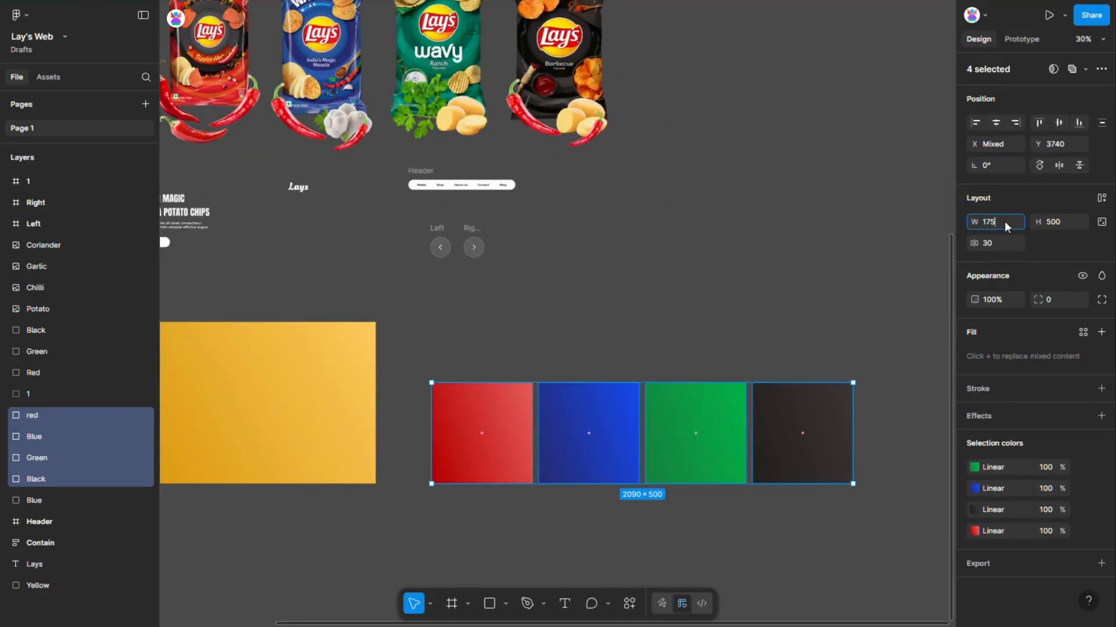
pyautogui.press('Tab')
pyautogui.write('100')
pyautogui.press('Return')
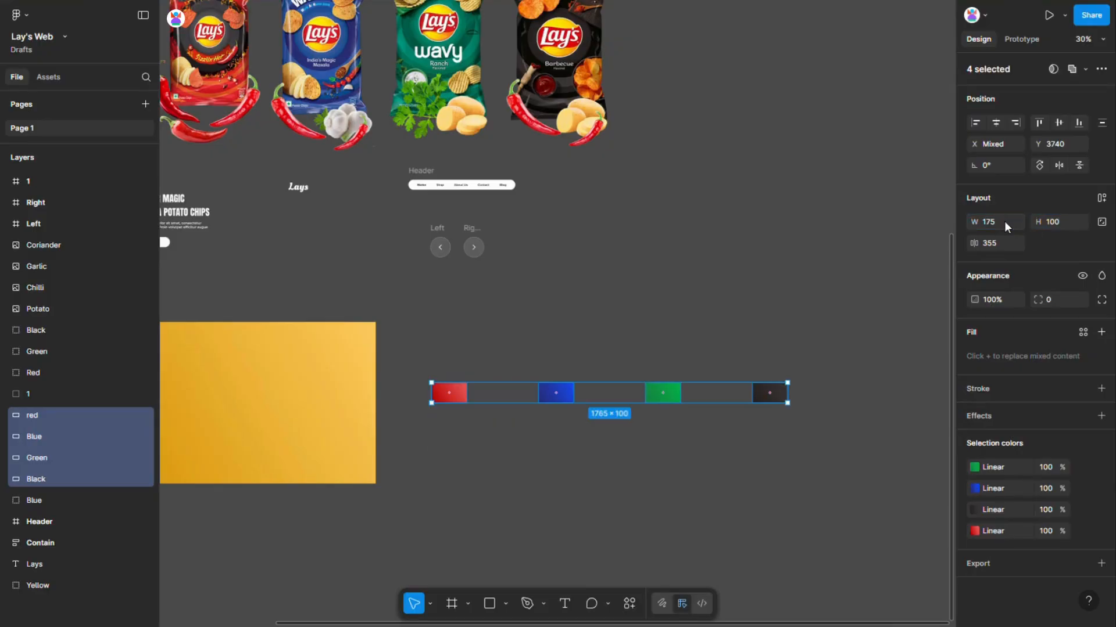
pyautogui.press('Return')
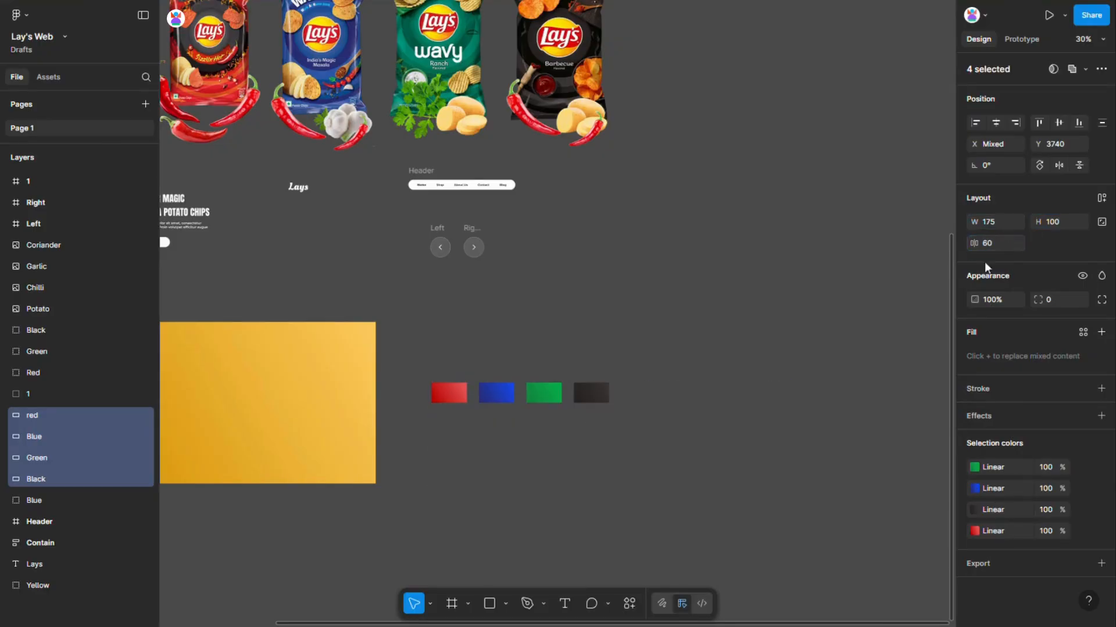
pyautogui.moveTo(511, 389); pyautogui.dragTo(496, 460)
# Step: Move the red, blue, green and black chip packs together to just above the small swatches
pyautogui.scroll(-2, 685, 320)
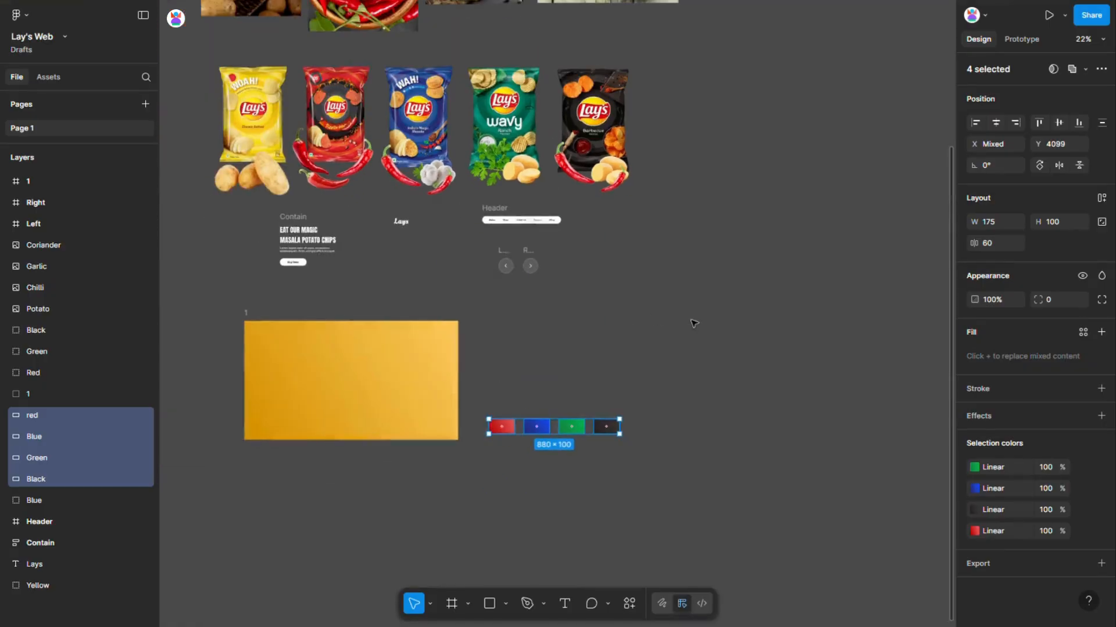
pyautogui.click(342, 133)
pyautogui.keyDown('shift'); pyautogui.click(401, 129); pyautogui.keyUp('shift')
pyautogui.keyDown('shift'); pyautogui.click(504, 133); pyautogui.keyUp('shift')
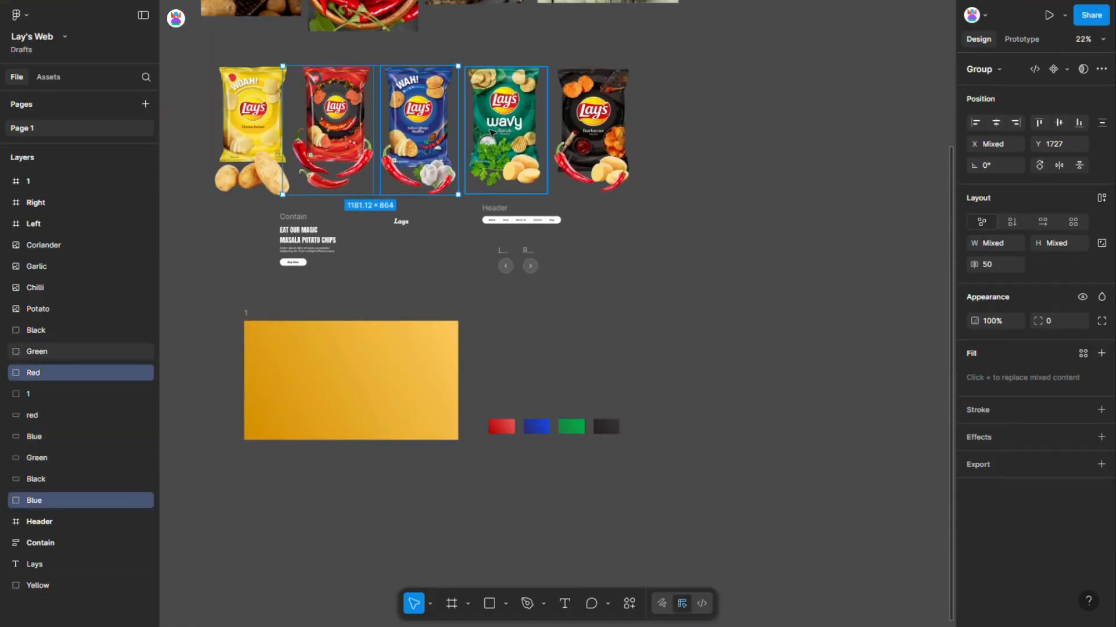
pyautogui.keyDown('shift'); pyautogui.click(567, 137); pyautogui.keyUp('shift')
pyautogui.moveTo(525, 161); pyautogui.dragTo(684, 373)
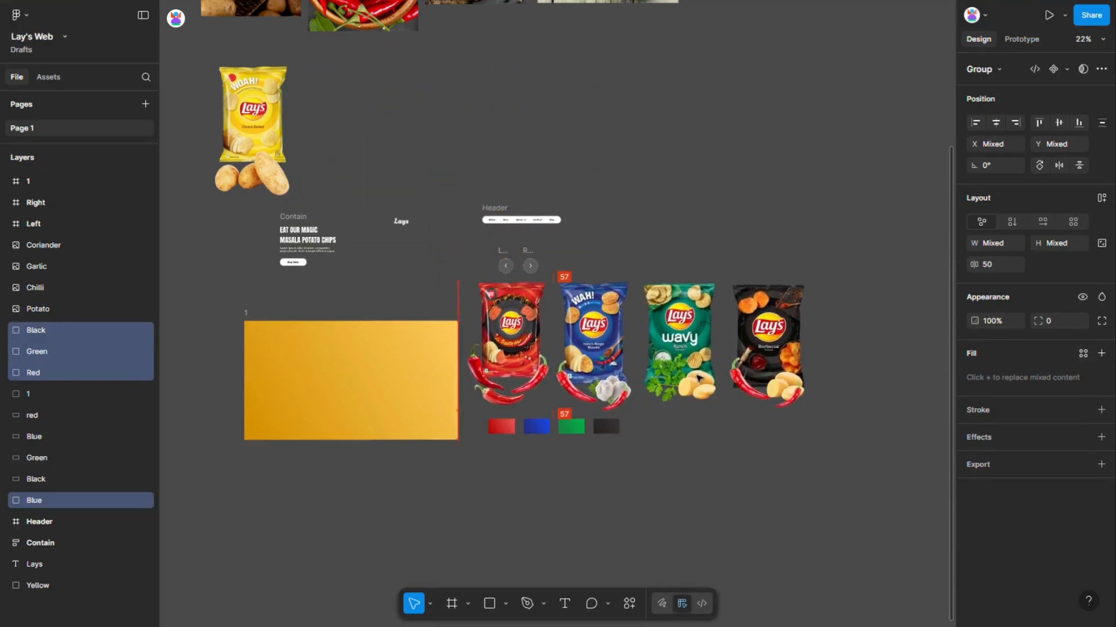
# Step: Scale the four chip packs down to about 997 by 363 overall and align their top edges
pyautogui.scroll(3, 657, 407)
pyautogui.moveTo(667, 195); pyautogui.dragTo(698, 309)
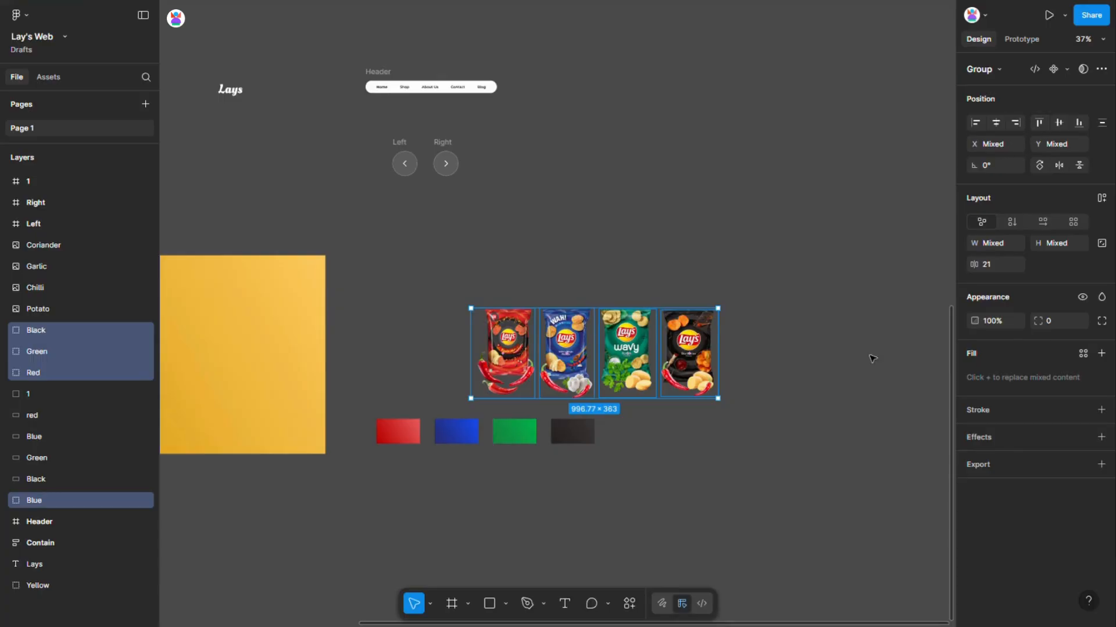
pyautogui.scroll(2, 871, 359)
pyautogui.click(1041, 124)
pyautogui.scroll(-2, 857, 374)
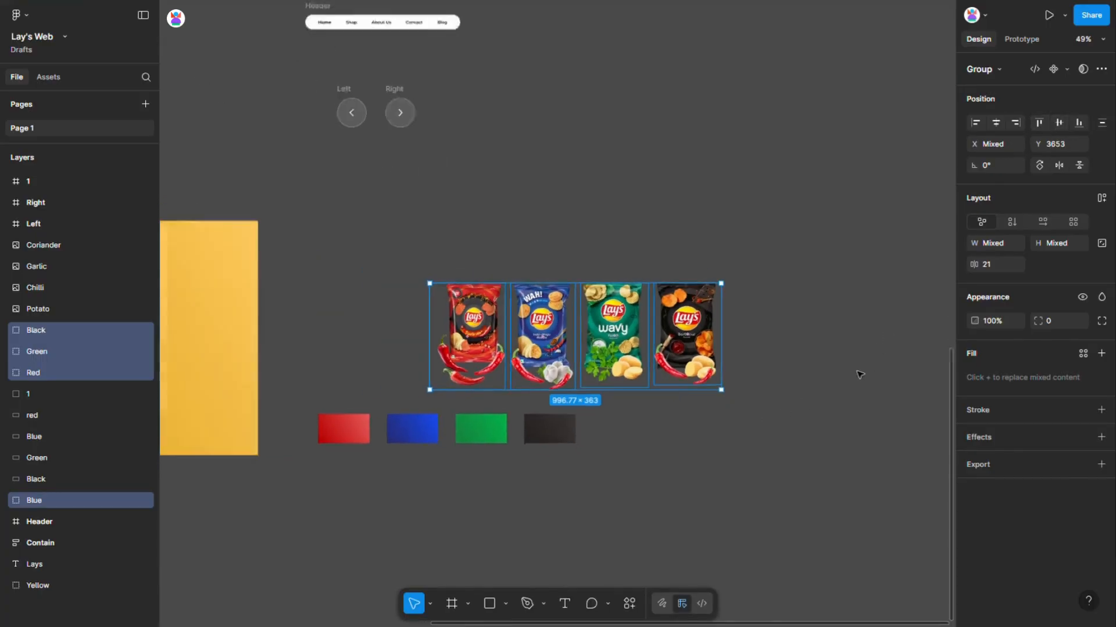
# Step: Shrink the four chip packs to about 703 by 256 overall and bring them to the front over the swatches
pyautogui.scroll(2, 582, 335)
pyautogui.moveTo(632, 226); pyautogui.dragTo(391, 381)
pyautogui.scroll(3, 513, 346)
pyautogui.moveTo(424, 303); pyautogui.dragTo(424, 292)
pyautogui.moveTo(389, 347); pyautogui.dragTo(402, 338)
pyautogui.rightClick(402, 339)
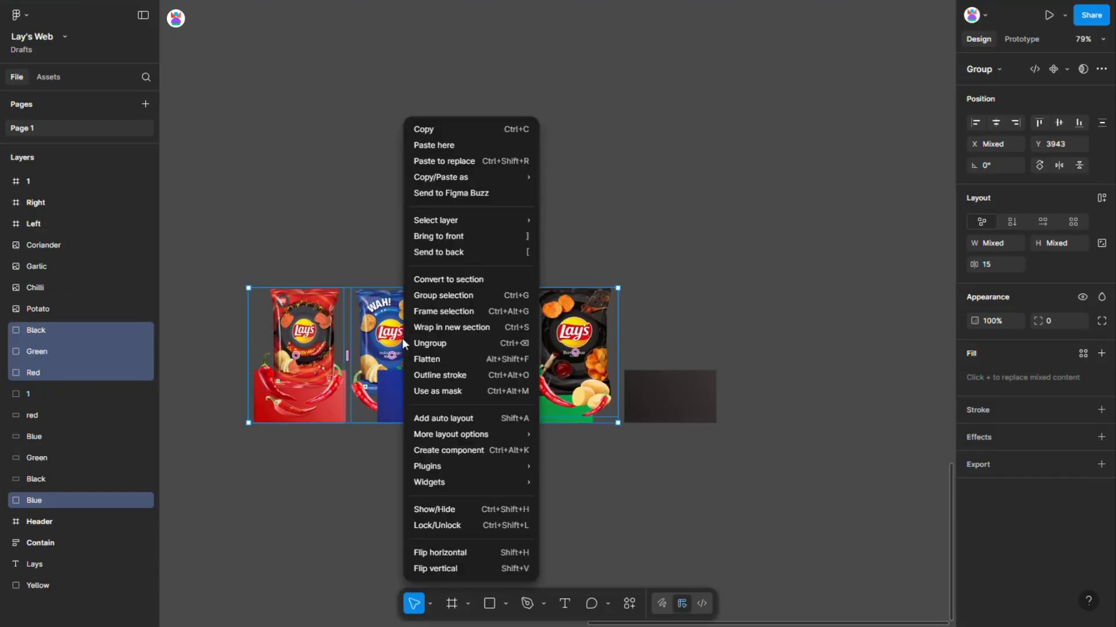
pyautogui.click(441, 238)
# Step: Spread out the blue, green and black chip packs so each one sits over its matching swatch
pyautogui.scroll(2, 426, 388)
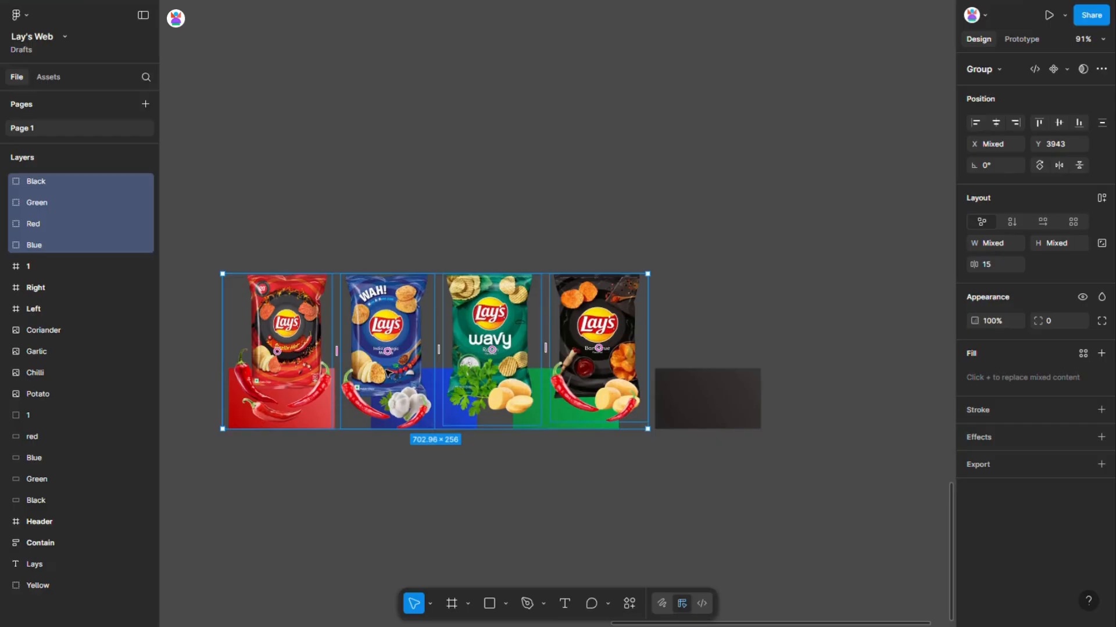
pyautogui.click(388, 373)
pyautogui.keyDown('shift'); pyautogui.click(488, 370); pyautogui.keyUp('shift')
pyautogui.keyDown('shift'); pyautogui.click(588, 368); pyautogui.keyUp('shift')
pyautogui.moveTo(456, 371); pyautogui.dragTo(568, 372)
pyautogui.keyDown('shift'); pyautogui.click(447, 346); pyautogui.keyUp('shift')
pyautogui.click(649, 373)
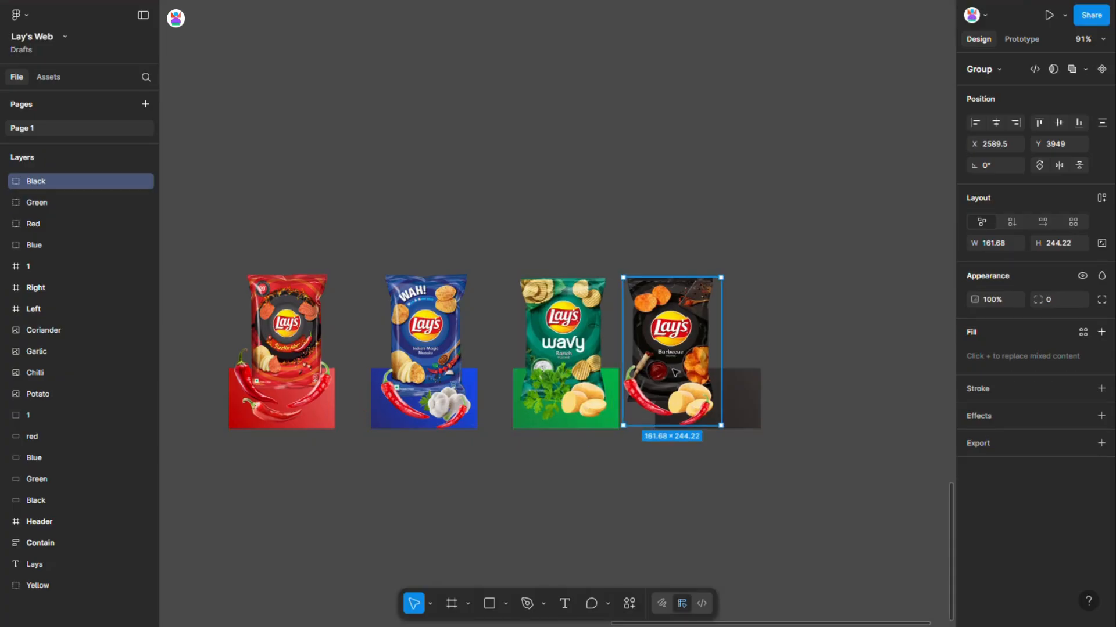
pyautogui.moveTo(677, 373); pyautogui.dragTo(709, 376)
pyautogui.click(827, 404)
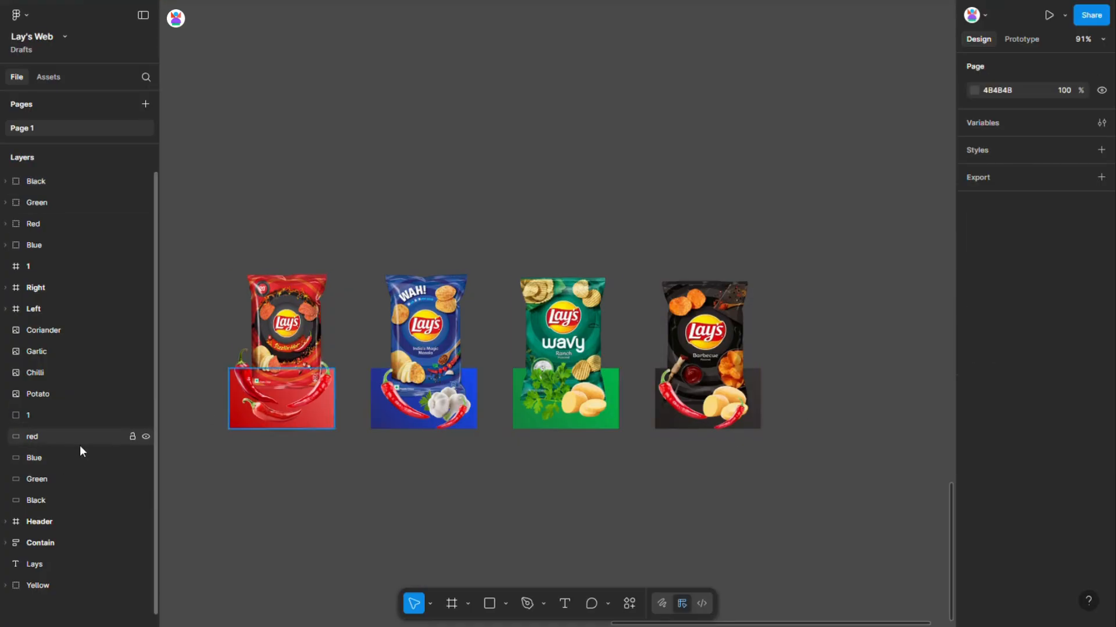
# Step: Move the four swatch layers above frame 1 in the layer order, with red directly below the Red pack
pyautogui.click(50, 496)
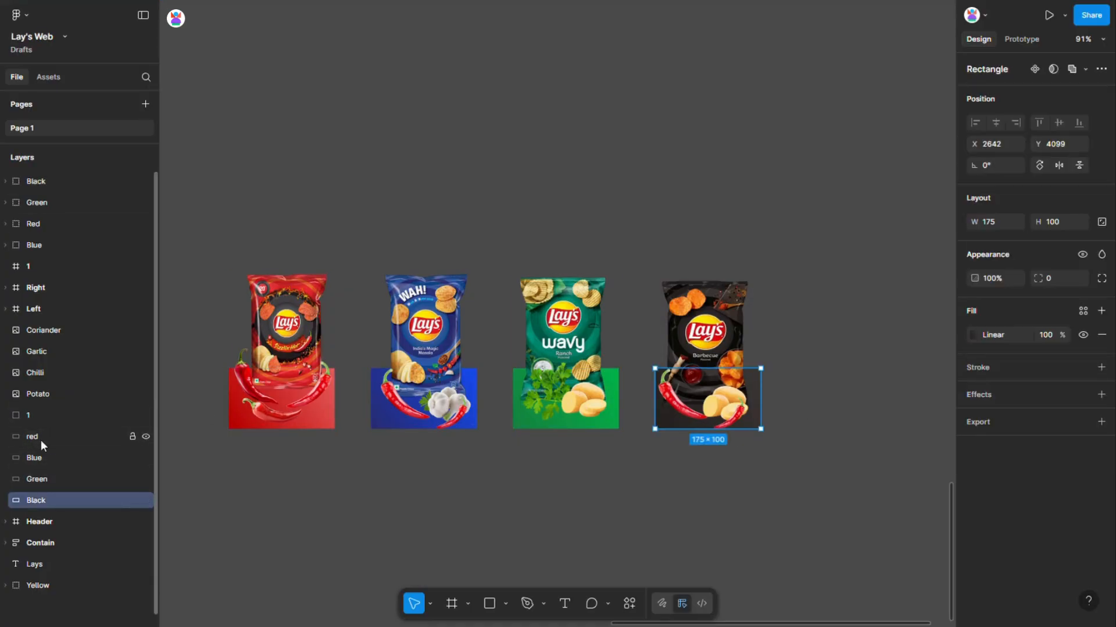
pyautogui.keyDown('shift'); pyautogui.click(41, 438); pyautogui.keyUp('shift')
pyautogui.moveTo(54, 477); pyautogui.dragTo(61, 242)
pyautogui.click(55, 267)
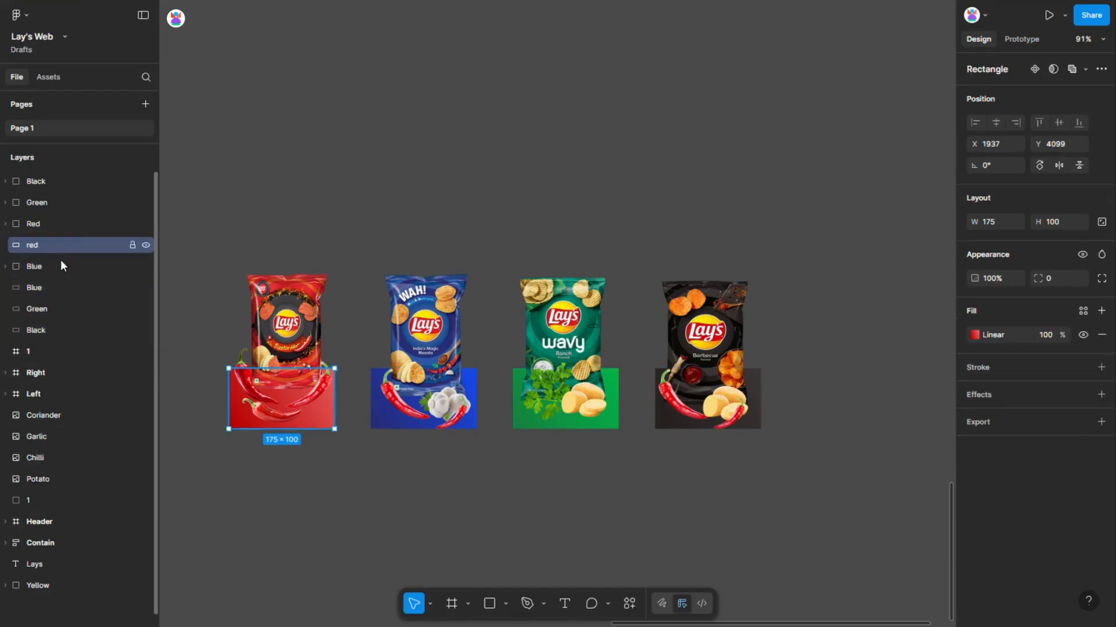
pyautogui.moveTo(51, 288); pyautogui.dragTo(53, 266)
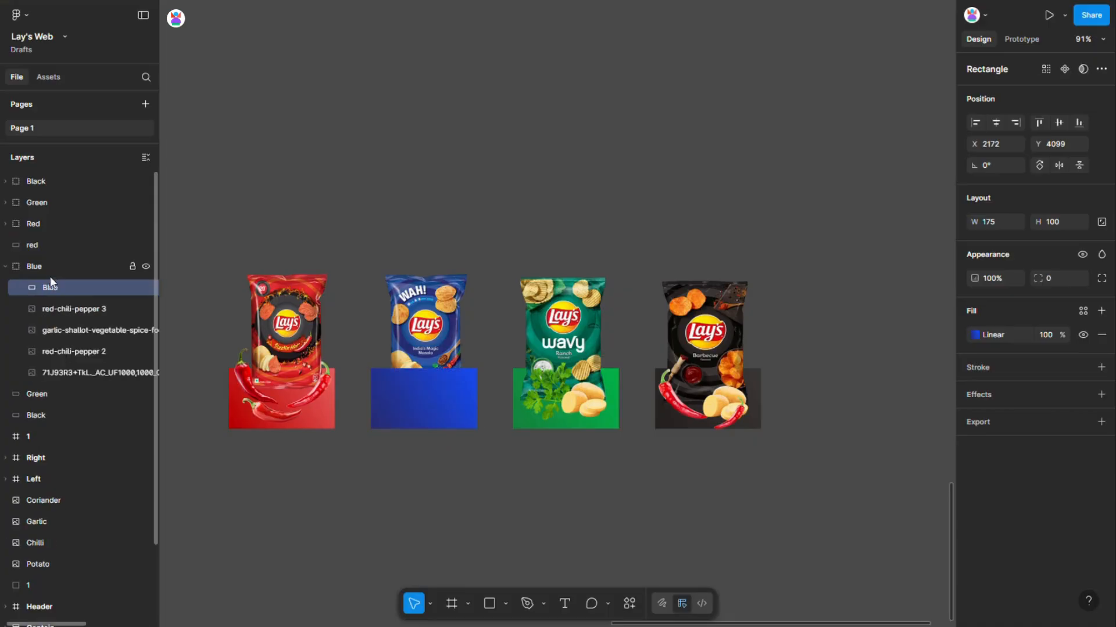
pyautogui.hotkey('ctrl', 'z')
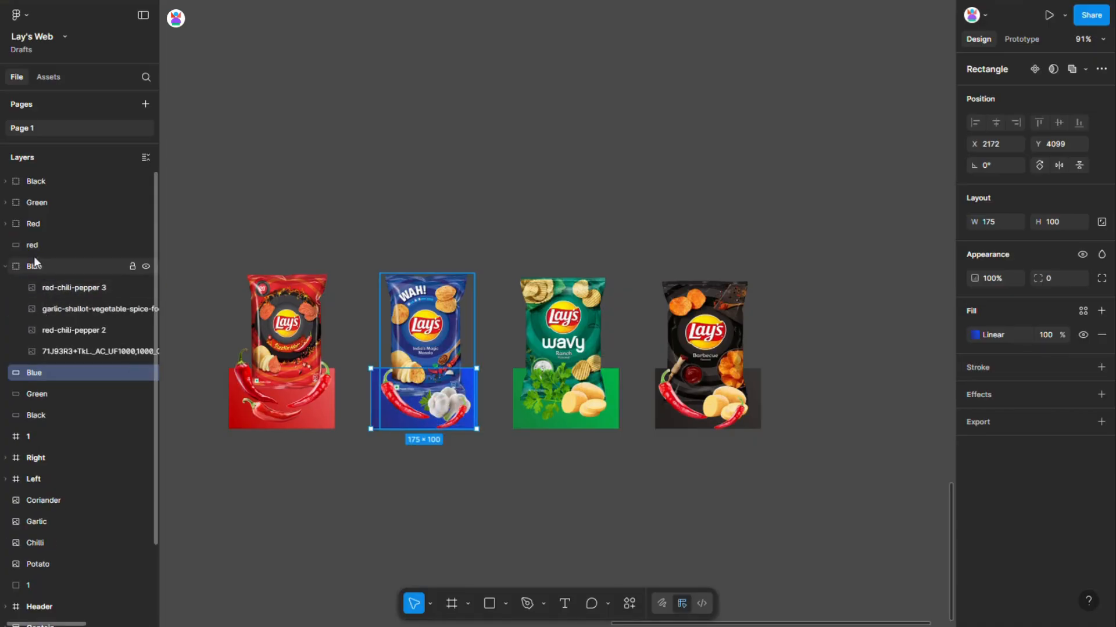
pyautogui.click(4, 267)
# Step: Reorder the Green and Black swatch layers so each sits directly below its matching chip pack layer
pyautogui.click(29, 307)
pyautogui.moveTo(30, 308); pyautogui.dragTo(35, 217)
pyautogui.moveTo(30, 329); pyautogui.dragTo(41, 203)
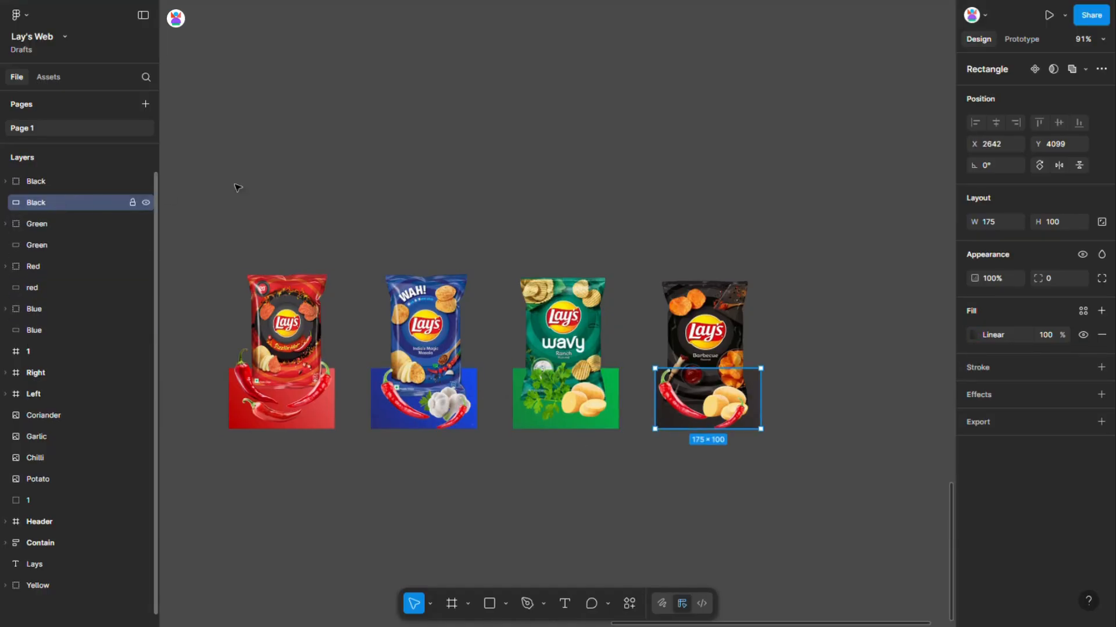
# Step: Move the Red pack and red swatch layers below the Blue pair, directly above frame 1 in the layer order
pyautogui.click(330, 178)
pyautogui.scroll(-5, 597, 224)
pyautogui.scroll(2, 443, 323)
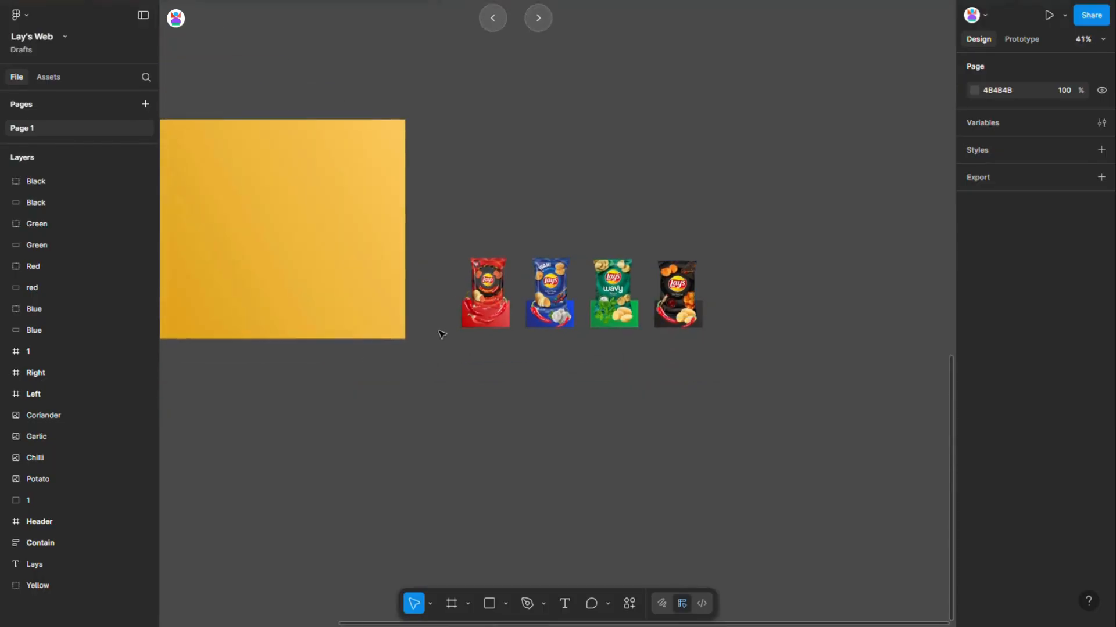
pyautogui.click(494, 284)
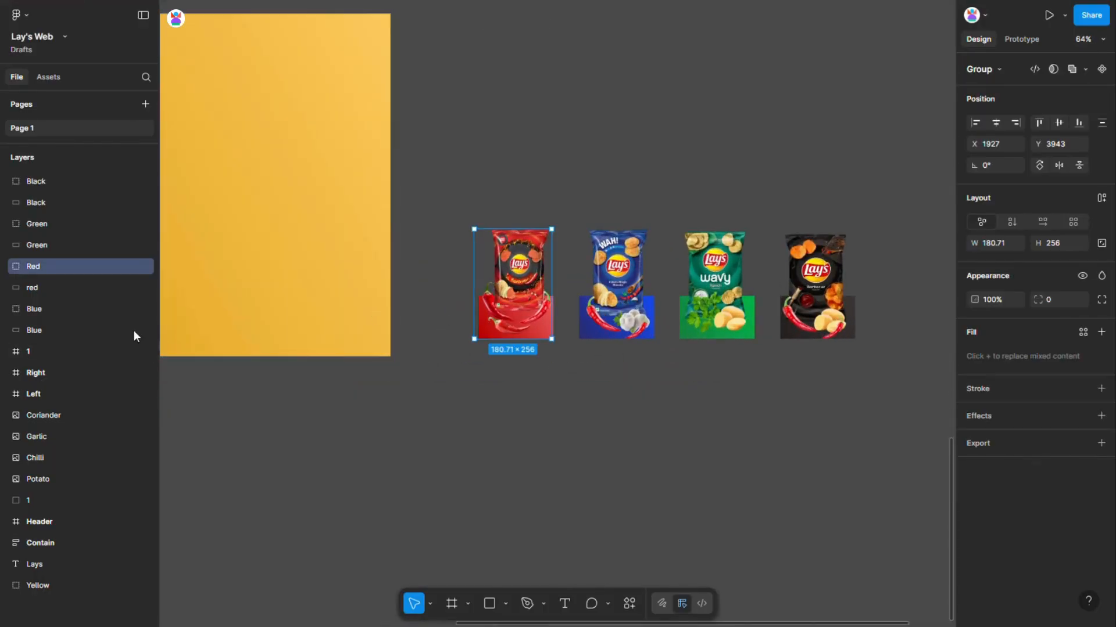
pyautogui.keyDown('shift'); pyautogui.click(37, 287); pyautogui.keyUp('shift')
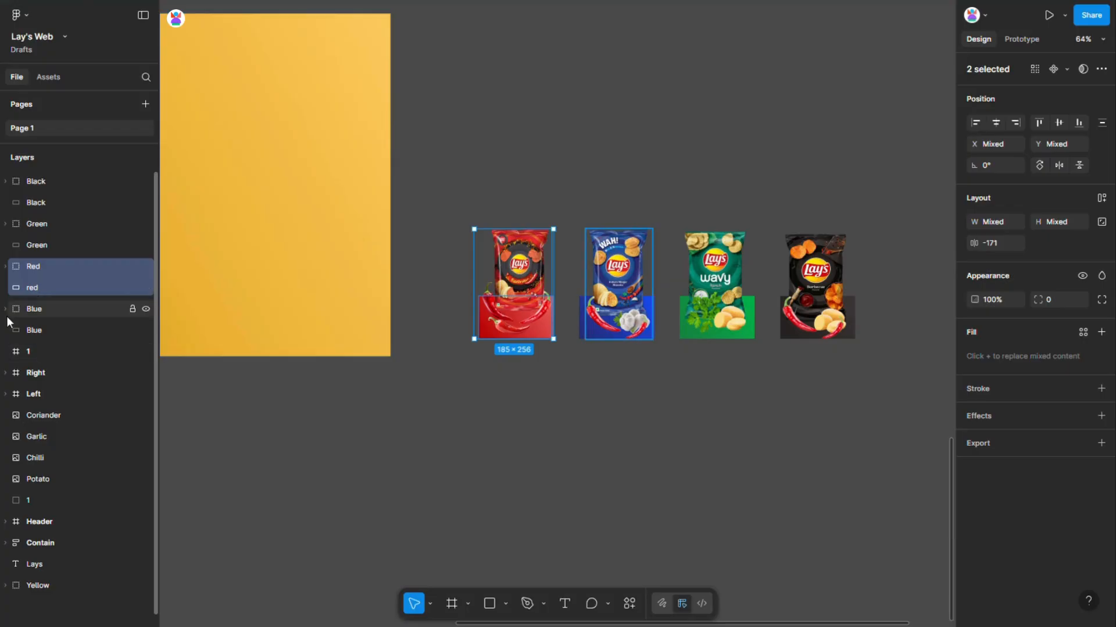
pyautogui.moveTo(37, 294); pyautogui.dragTo(65, 336)
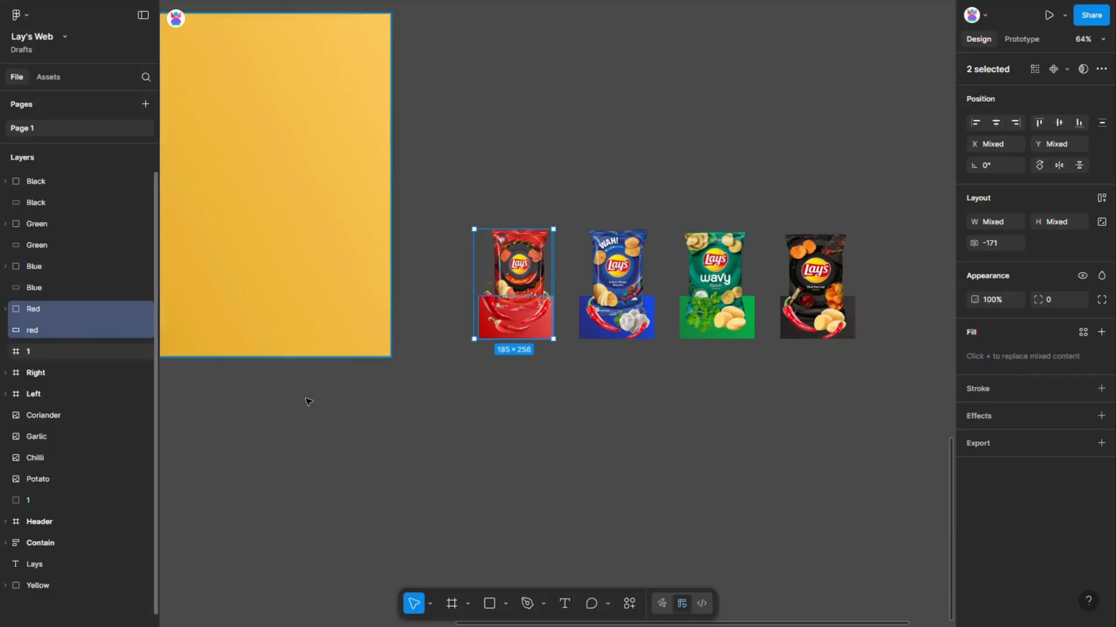
# Step: Move all four chip packs with their swatches into the lower right of frame 1, letting green and black extend past its edge
pyautogui.click(501, 457)
pyautogui.scroll(-2, 681, 478)
pyautogui.moveTo(480, 271); pyautogui.dragTo(792, 381)
pyautogui.scroll(-2, 792, 382)
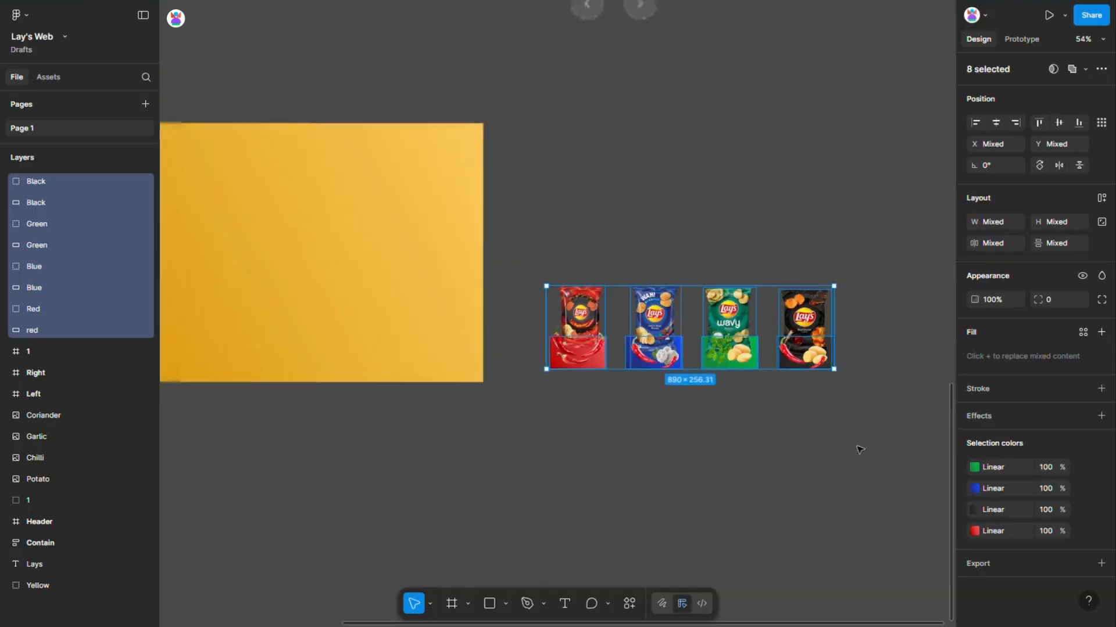
pyautogui.hscroll(-3, 679, 380)
pyautogui.moveTo(684, 369); pyautogui.dragTo(475, 352)
pyautogui.press('alt')
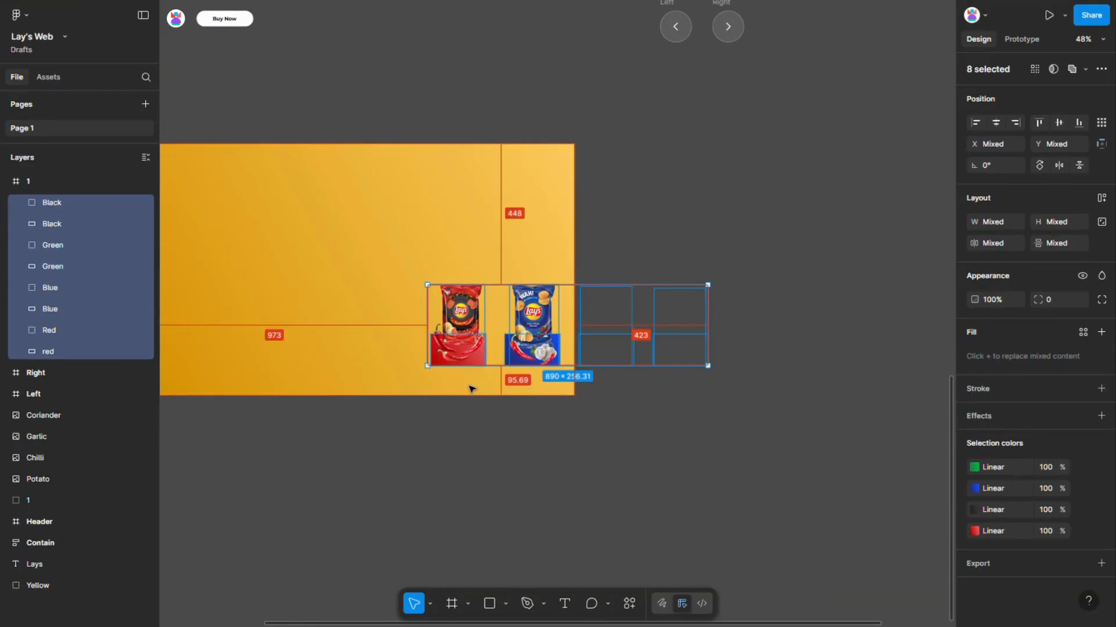
# Step: Nudge the packs and swatches down until they sit about 80 px above the frame's lower edge
pyautogui.press('Down')
pyautogui.press('Down')
pyautogui.press('Down')
pyautogui.press('Down')
pyautogui.press('Down')
pyautogui.press('Down')
pyautogui.press('Down')
pyautogui.press('Down')
pyautogui.press('Down')
pyautogui.press('Down')
pyautogui.press('Down')
pyautogui.press('Down')
pyautogui.press('Down')
pyautogui.press('Down')
pyautogui.press('Down')
pyautogui.press('Down')
pyautogui.press('Down')
pyautogui.press('Down')
pyautogui.press('Down')
pyautogui.press('Down')
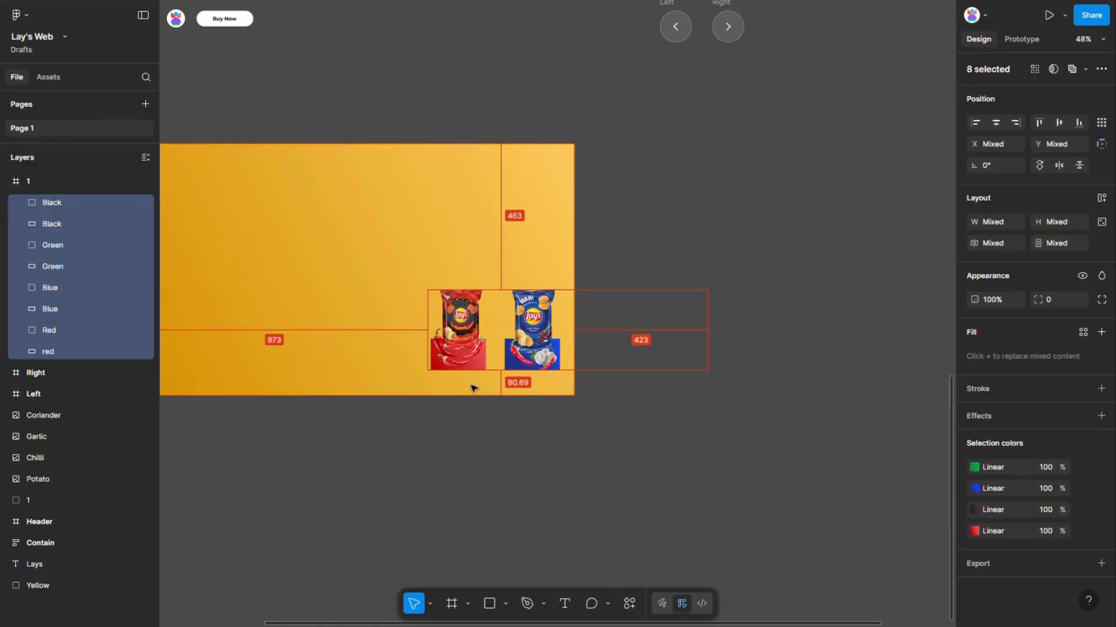
# Step: Move the large Yellow chip pack into the middle of frame 1 at X 500, Y 119
pyautogui.scroll(-4, 709, 456)
pyautogui.scroll(1, 410, 386)
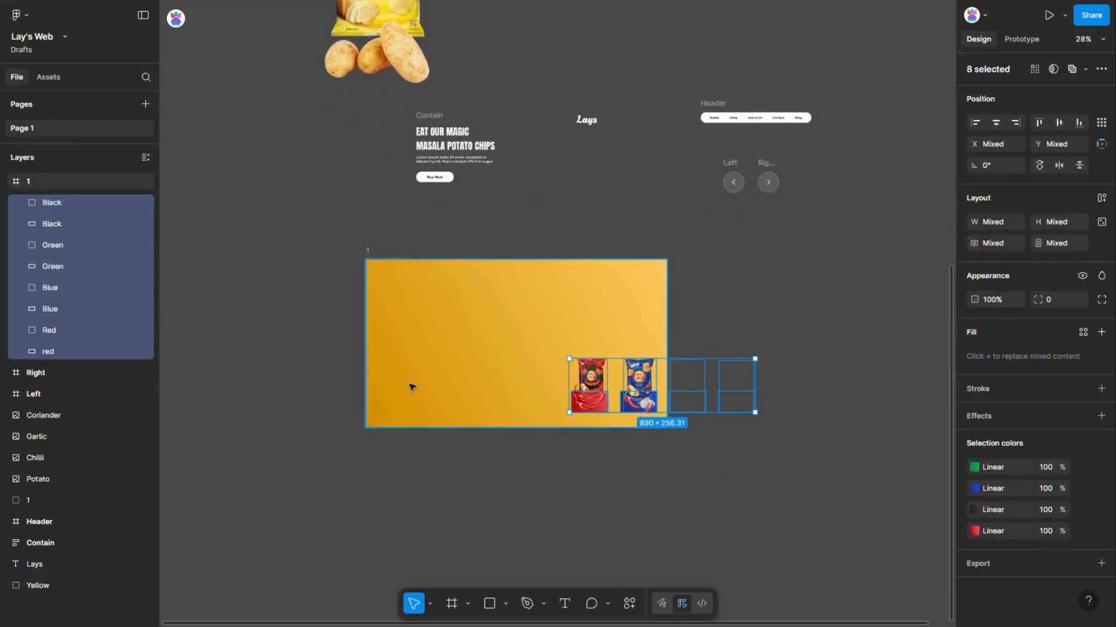
pyautogui.scroll(1, 433, 414)
pyautogui.click(532, 227)
pyautogui.scroll(2, 531, 228)
pyautogui.click(393, 139)
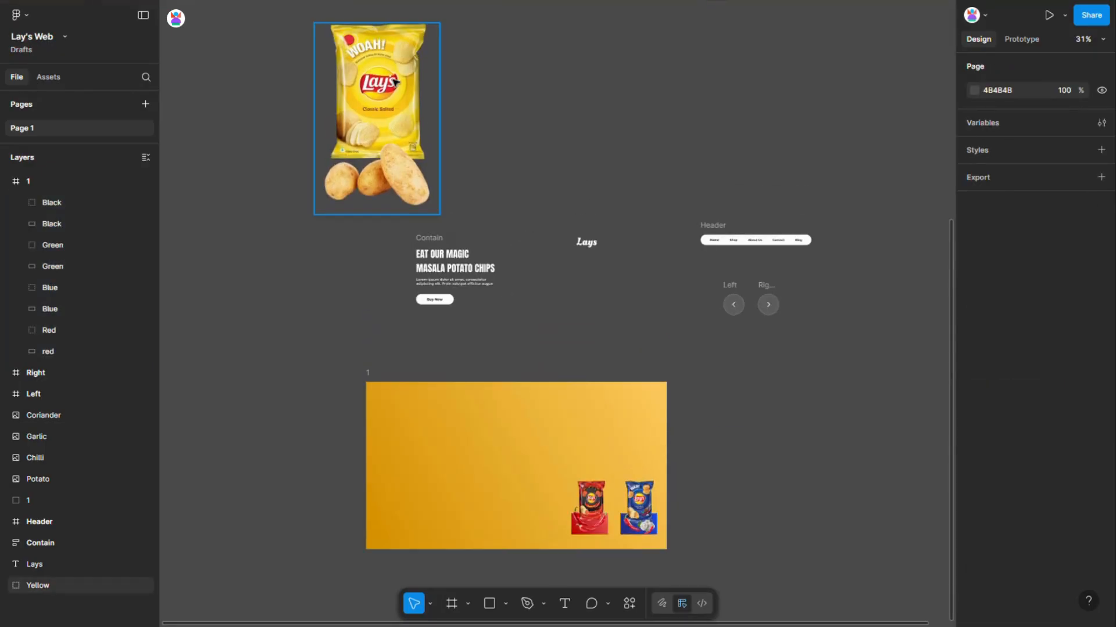
pyautogui.moveTo(393, 138); pyautogui.dragTo(532, 400)
pyautogui.scroll(4, 494, 523)
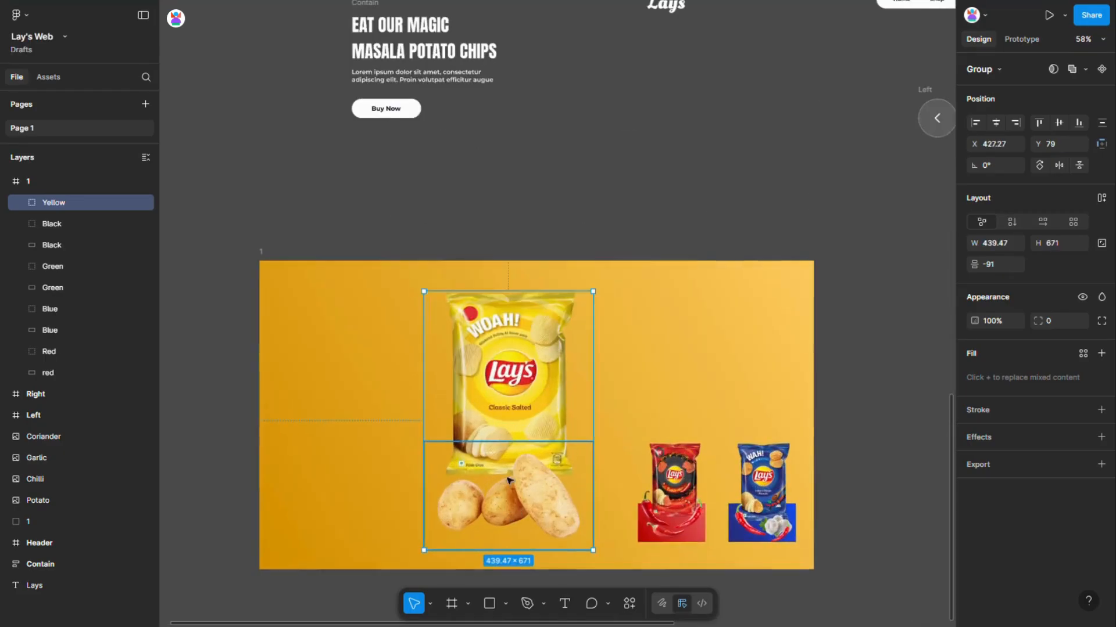
pyautogui.moveTo(507, 459); pyautogui.dragTo(529, 464)
pyautogui.scroll(-3, 529, 464)
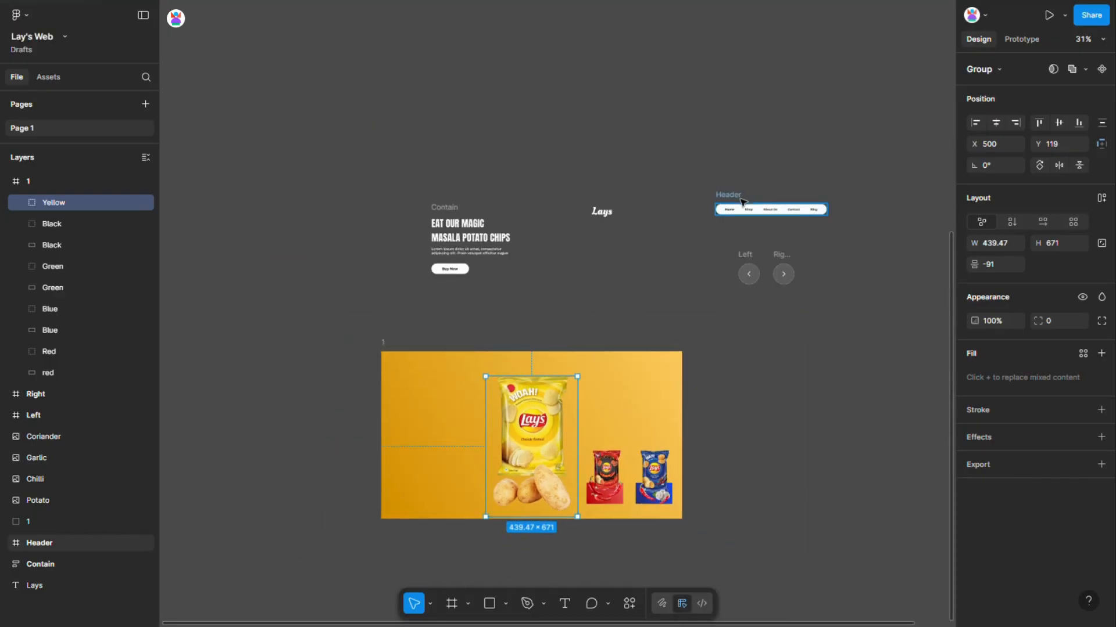
# Step: Place the Header navigation bar in frame 1, centred horizontally and 30 px below the frame's upper edge
pyautogui.moveTo(737, 208); pyautogui.dragTo(517, 357)
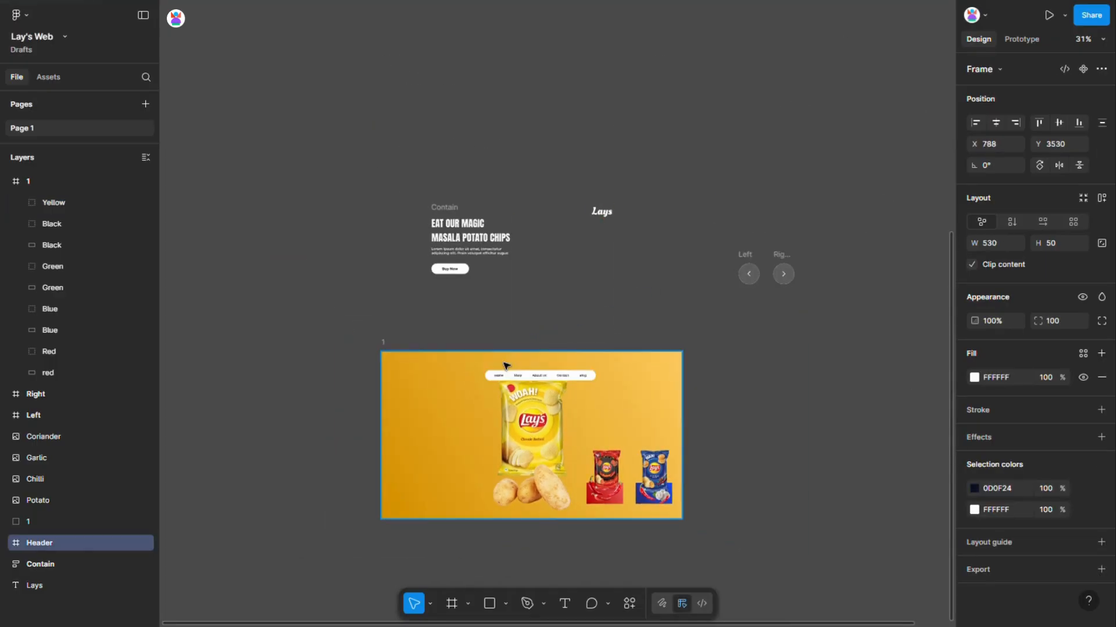
pyautogui.click(996, 122)
pyautogui.click(1039, 123)
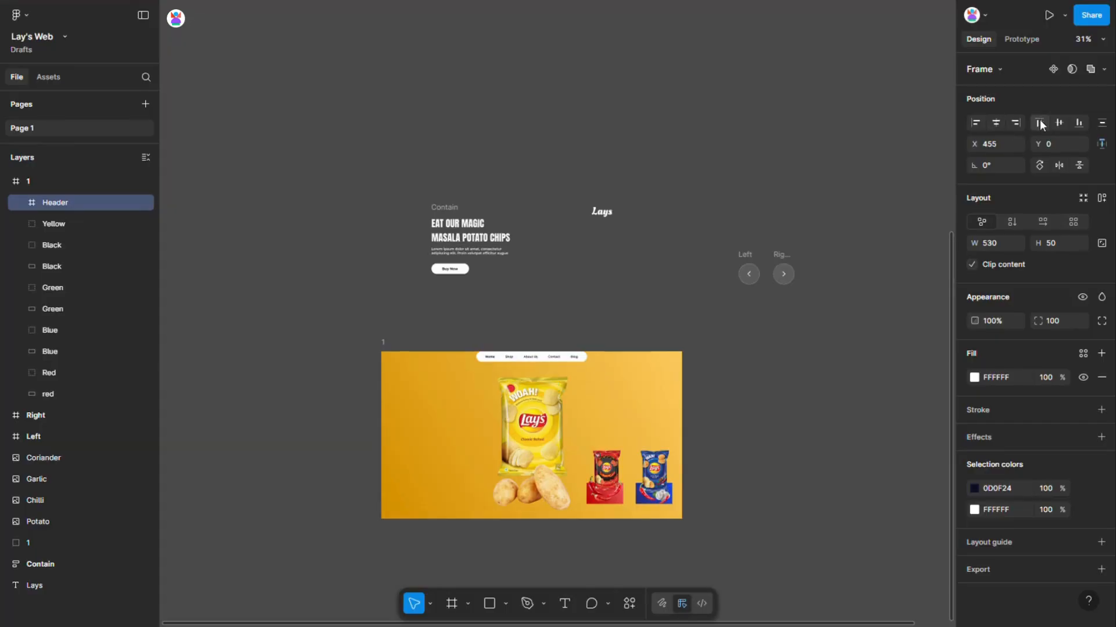
pyautogui.scroll(3, 459, 359)
pyautogui.hotkey('shift', 'Down')
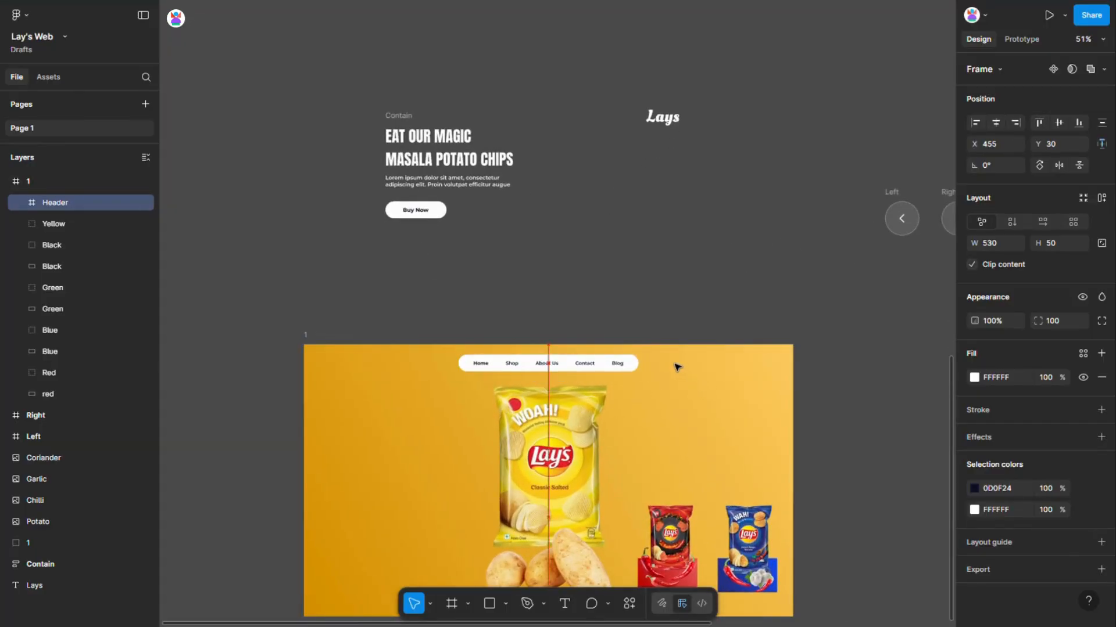
# Step: Place the Lays logo text beside the navigation bar in frame 1 at X 100, Y 20
pyautogui.click(667, 121)
pyautogui.moveTo(347, 393); pyautogui.dragTo(351, 370)
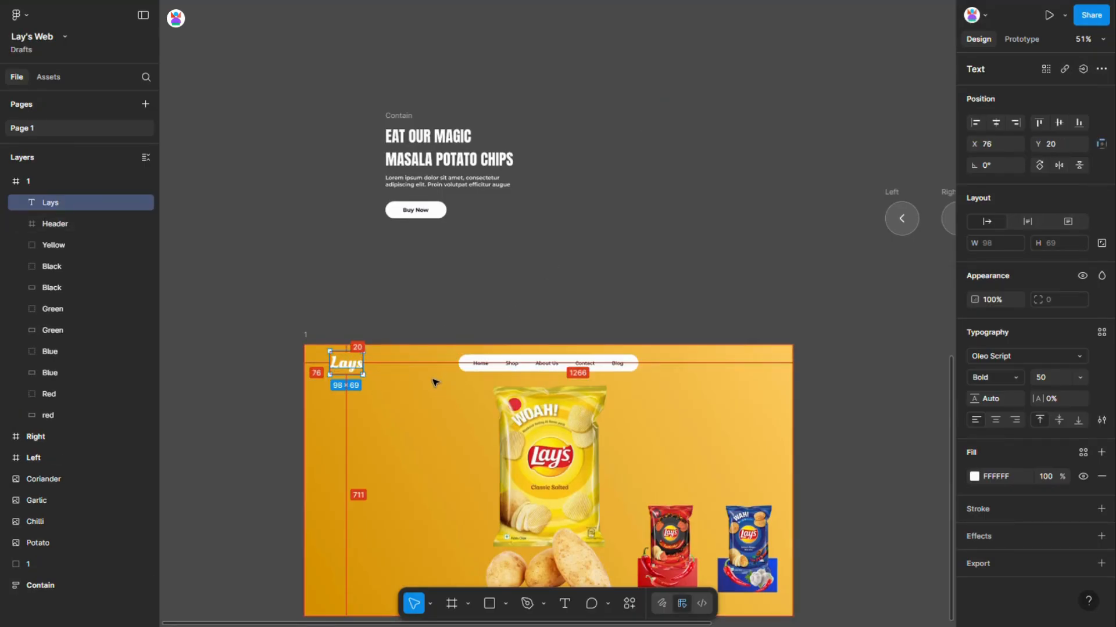
pyautogui.press('Right')
pyautogui.press('Right')
pyautogui.press('Right')
pyautogui.press('Right')
pyautogui.press('Right')
pyautogui.press('Right')
pyautogui.press('Right')
pyautogui.press('Right')
pyautogui.press('Right')
pyautogui.press('Right')
pyautogui.press('Right')
pyautogui.press('Right')
pyautogui.press('Right')
pyautogui.press('Right')
pyautogui.press('Right')
pyautogui.press('Right')
pyautogui.press('Right')
pyautogui.press('Right')
pyautogui.press('Right')
pyautogui.press('Right')
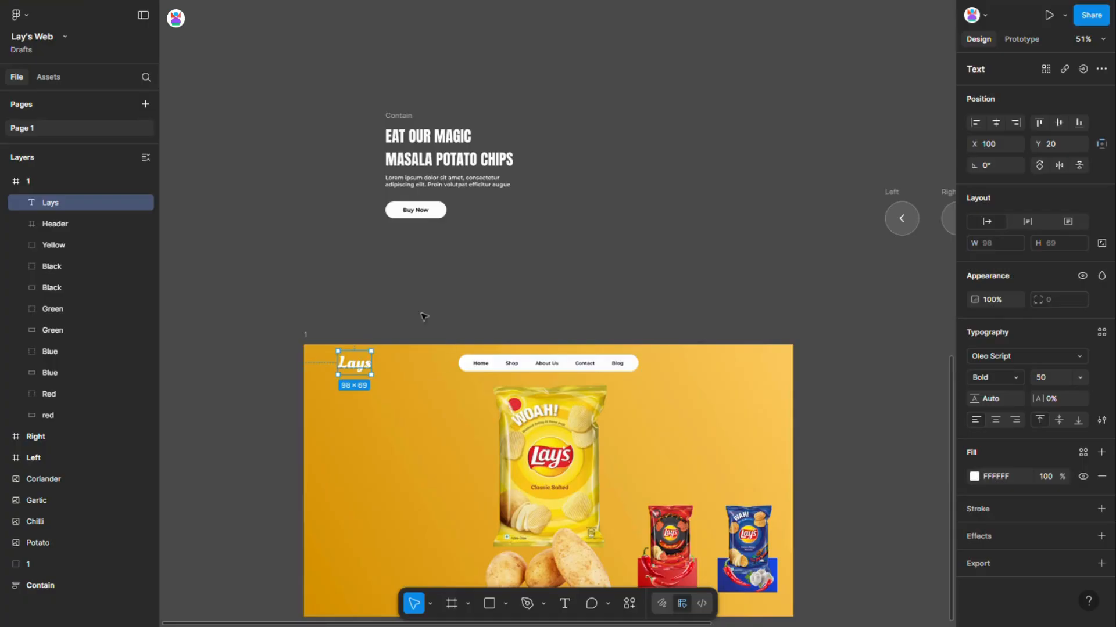
# Step: Place the Contain headline block in frame 1 at X 100 and centre it vertically
pyautogui.scroll(-2, 416, 269)
pyautogui.moveTo(417, 169); pyautogui.dragTo(382, 415)
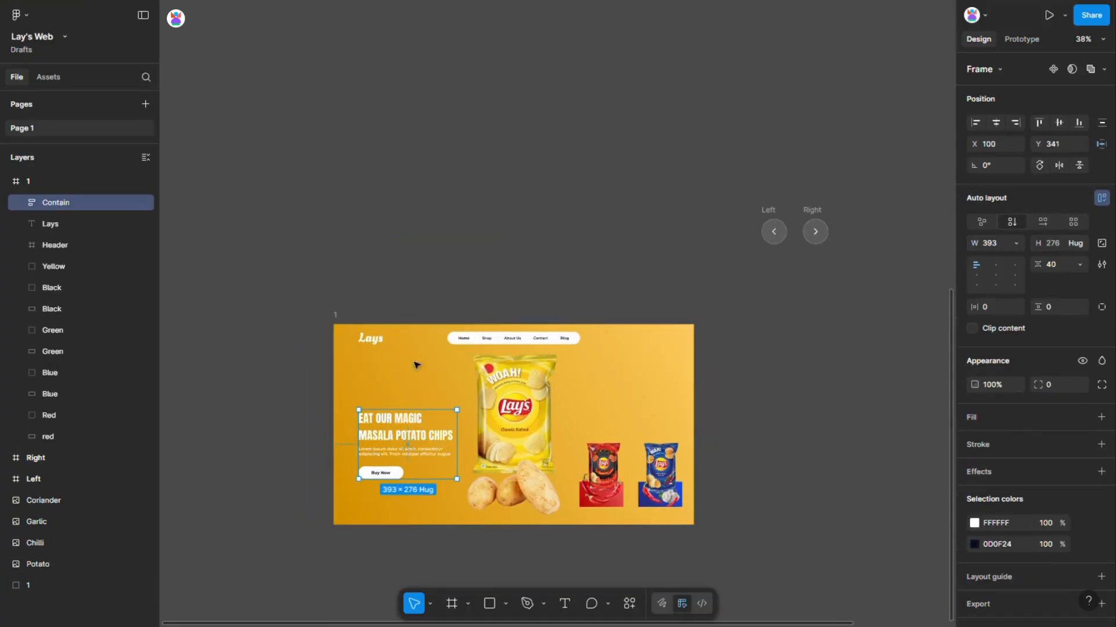
pyautogui.click(1058, 122)
pyautogui.scroll(1, 377, 464)
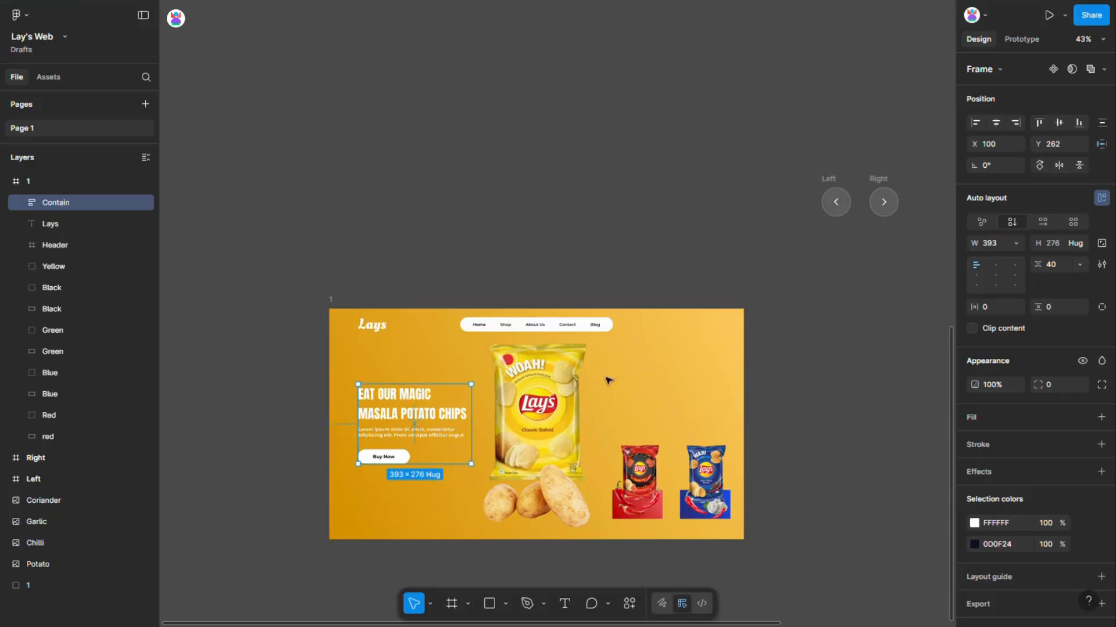
# Step: Set the horizontal spacing between the Left and Right arrow buttons to 60
pyautogui.click(836, 202)
pyautogui.keyDown('shift'); pyautogui.click(883, 201); pyautogui.keyUp('shift')
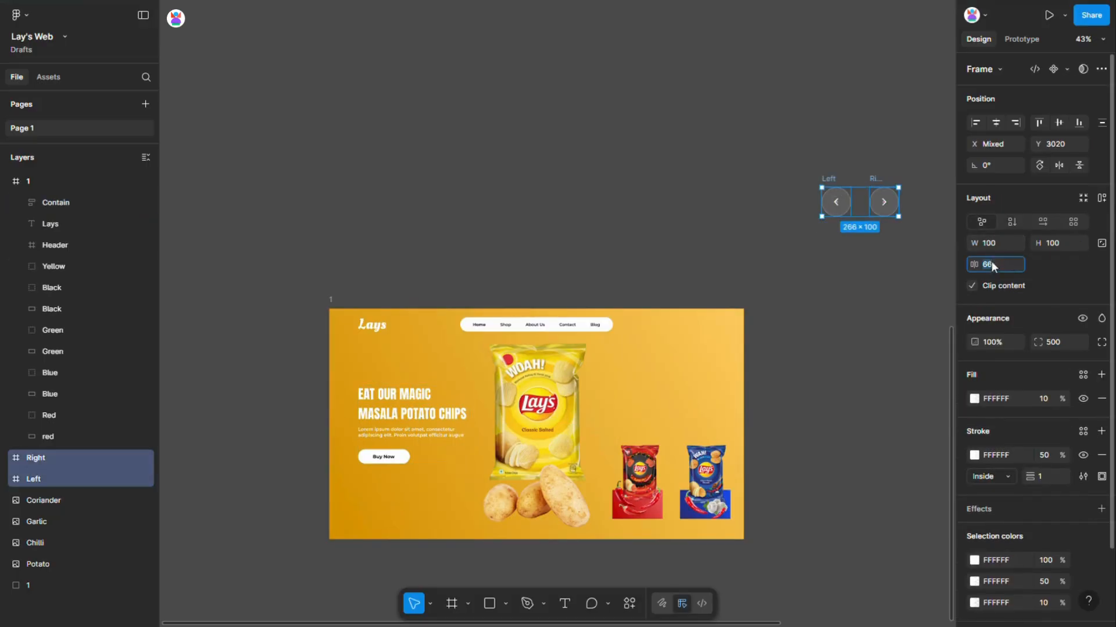
pyautogui.click(972, 258)
pyautogui.write('60')
pyautogui.press('Return')
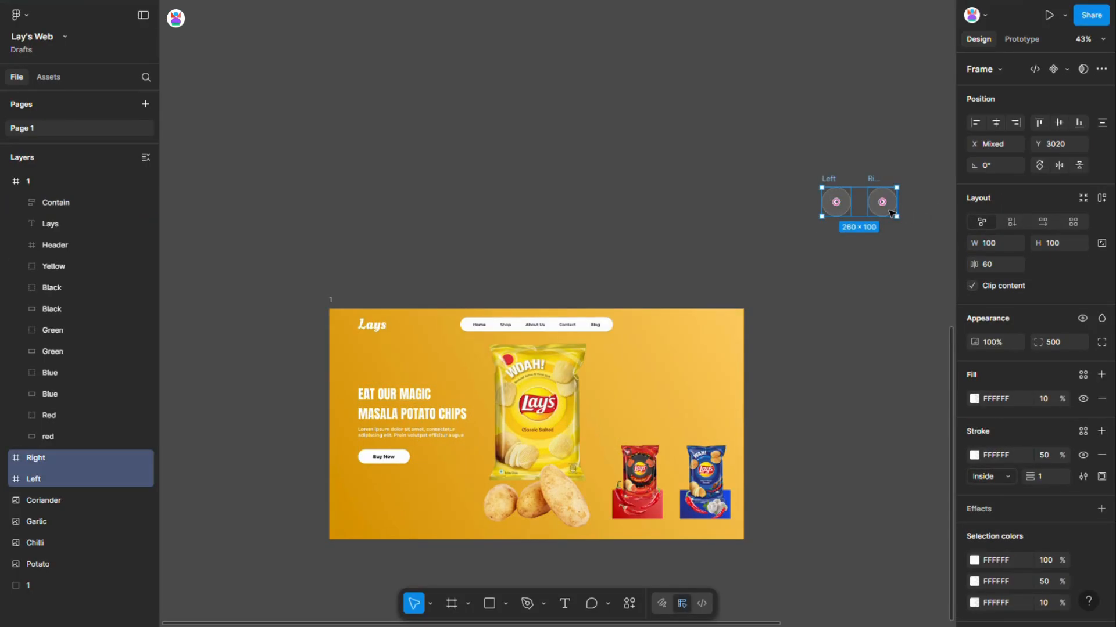
# Step: Place both arrow buttons below Buy Now in frame 1, aligned with the text's left edge at Y 620
pyautogui.moveTo(887, 210); pyautogui.dragTo(615, 427)
pyautogui.moveTo(452, 508); pyautogui.dragTo(427, 513)
pyautogui.scroll(3, 427, 513)
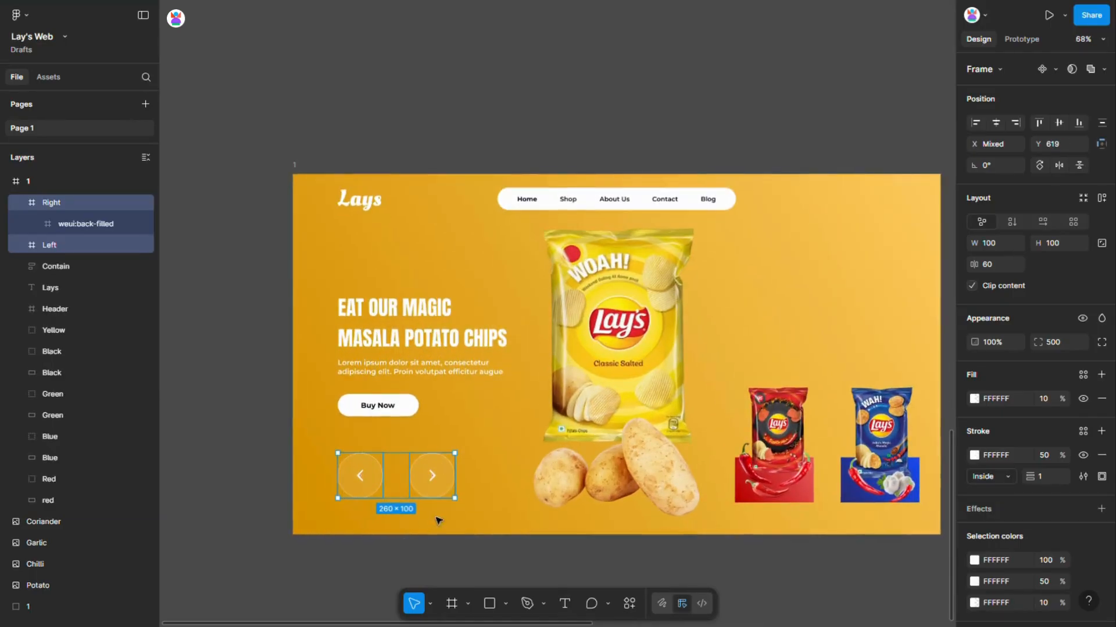
pyautogui.moveTo(447, 516); pyautogui.dragTo(448, 509)
# Step: Add a new frame below the landing page, sized 500 by 500 with a corner radius of 1000
pyautogui.scroll(-5, 340, 465)
pyautogui.scroll(-2, 343, 467)
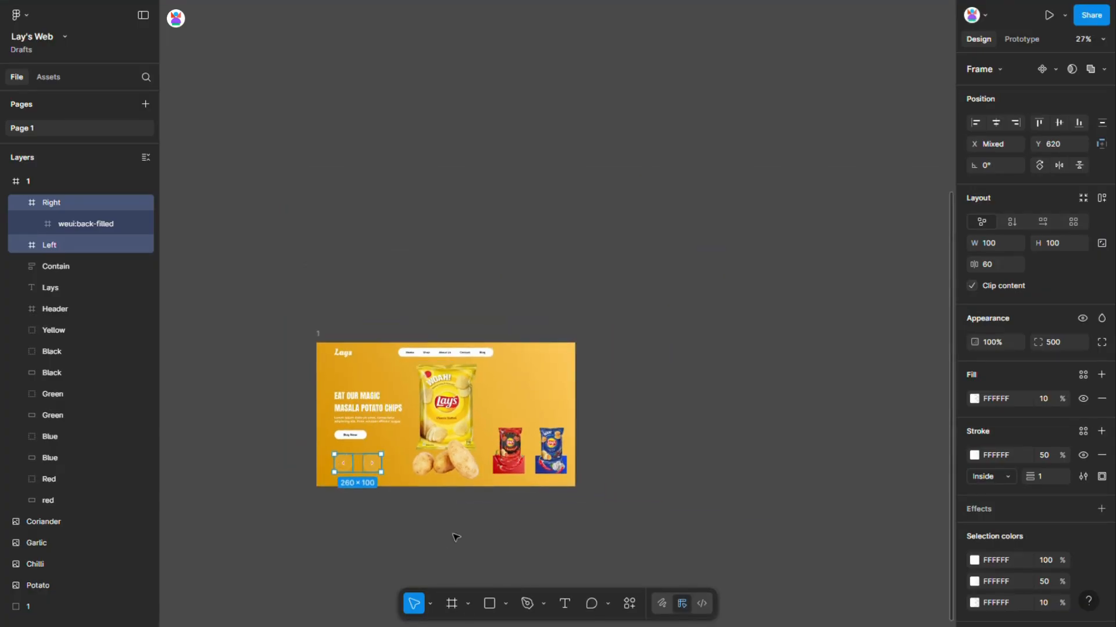
pyautogui.scroll(-4, 456, 537)
pyautogui.click(452, 606)
pyautogui.click(518, 386)
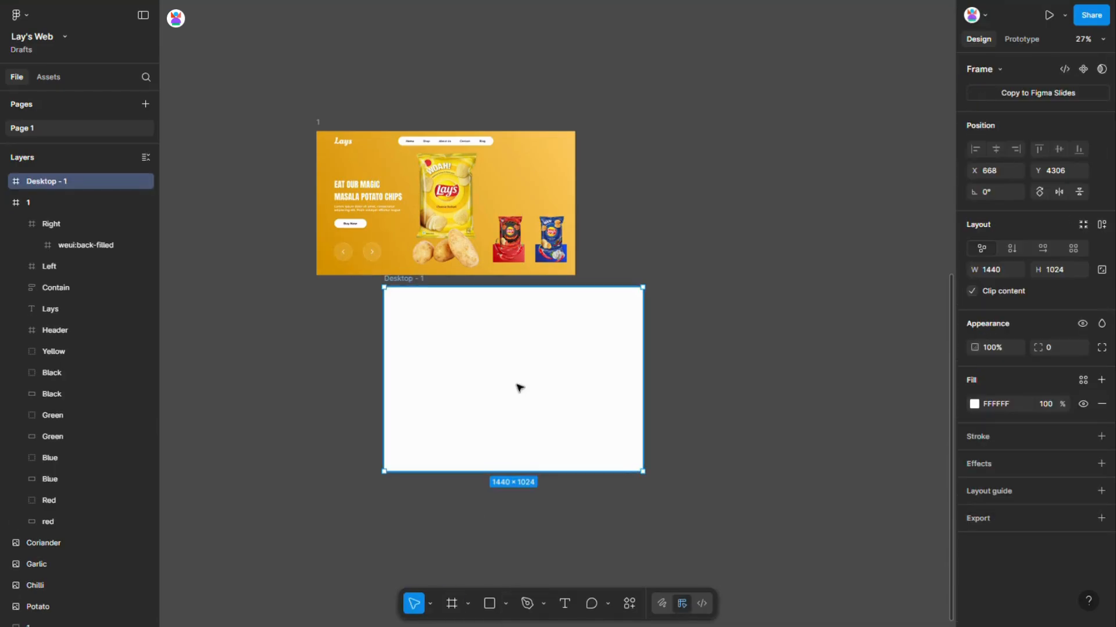
pyautogui.click(1007, 270)
pyautogui.write('50')
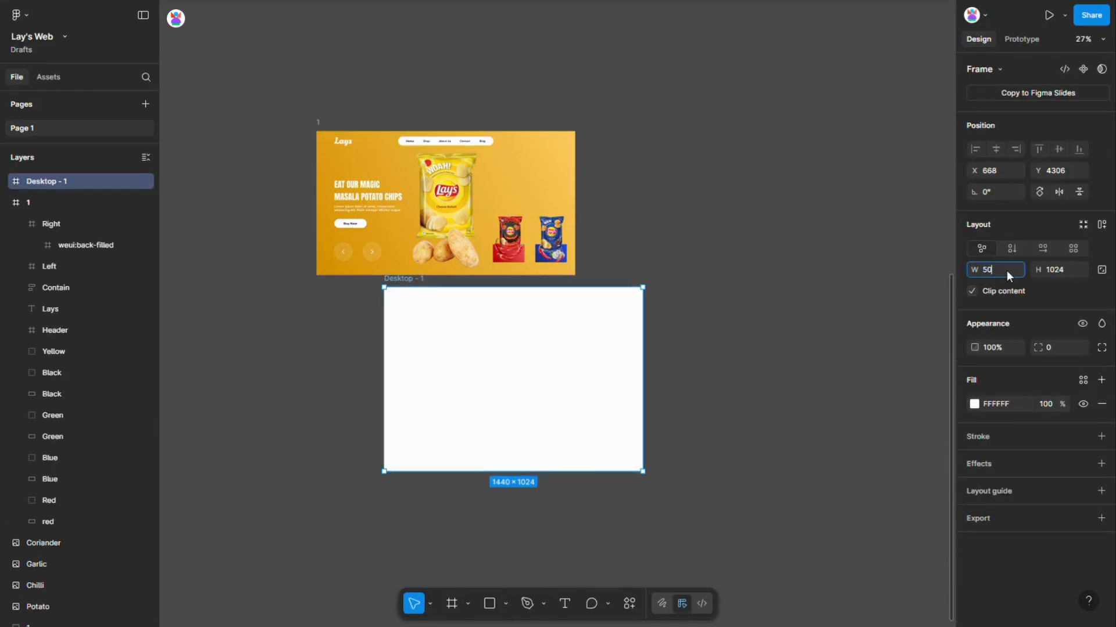
pyautogui.write('0')
pyautogui.press('Tab')
pyautogui.write('500')
pyautogui.click(1050, 344)
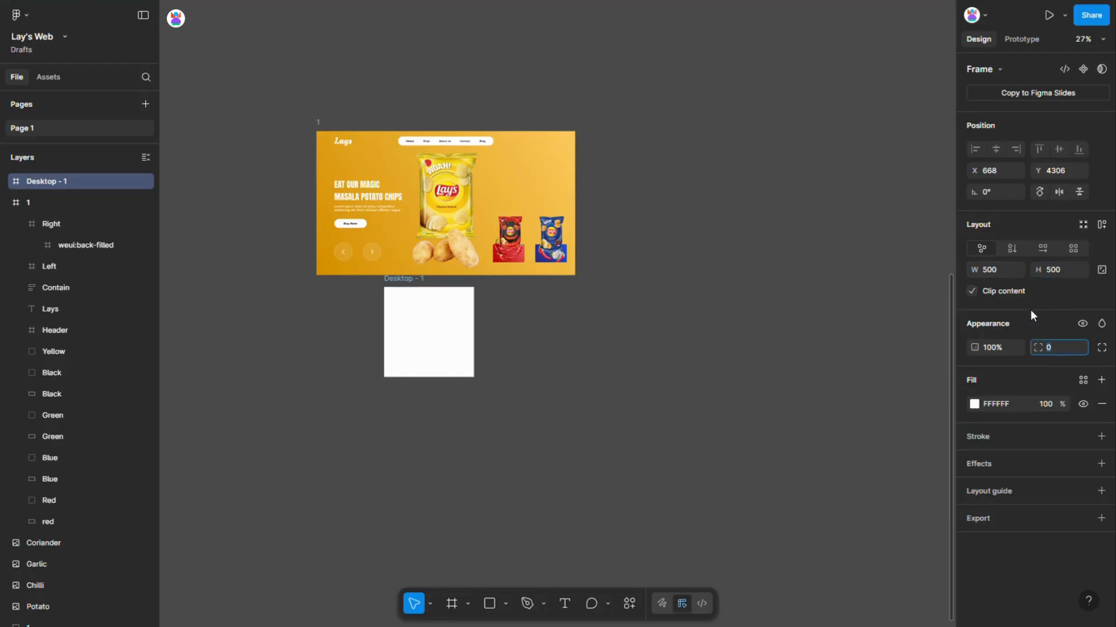
pyautogui.write('1000')
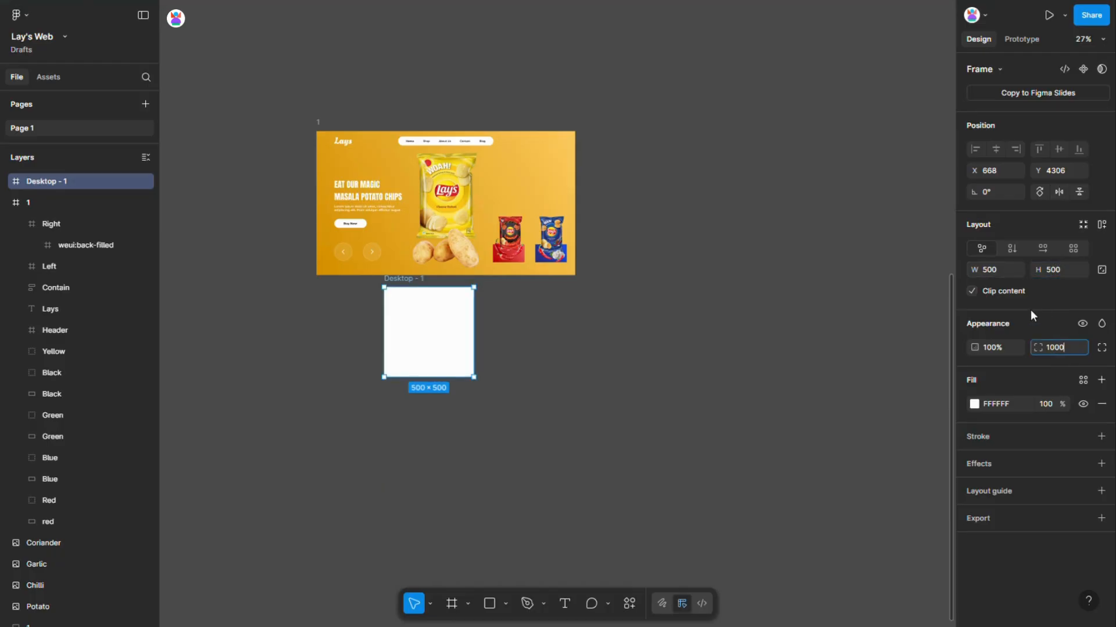
pyautogui.press('Return')
# Step: Move the white circular frame into the upper right corner of frame 1, partly cropped by its edges
pyautogui.scroll(5, 435, 372)
pyautogui.moveTo(427, 445); pyautogui.dragTo(538, 301)
pyautogui.click(689, 417)
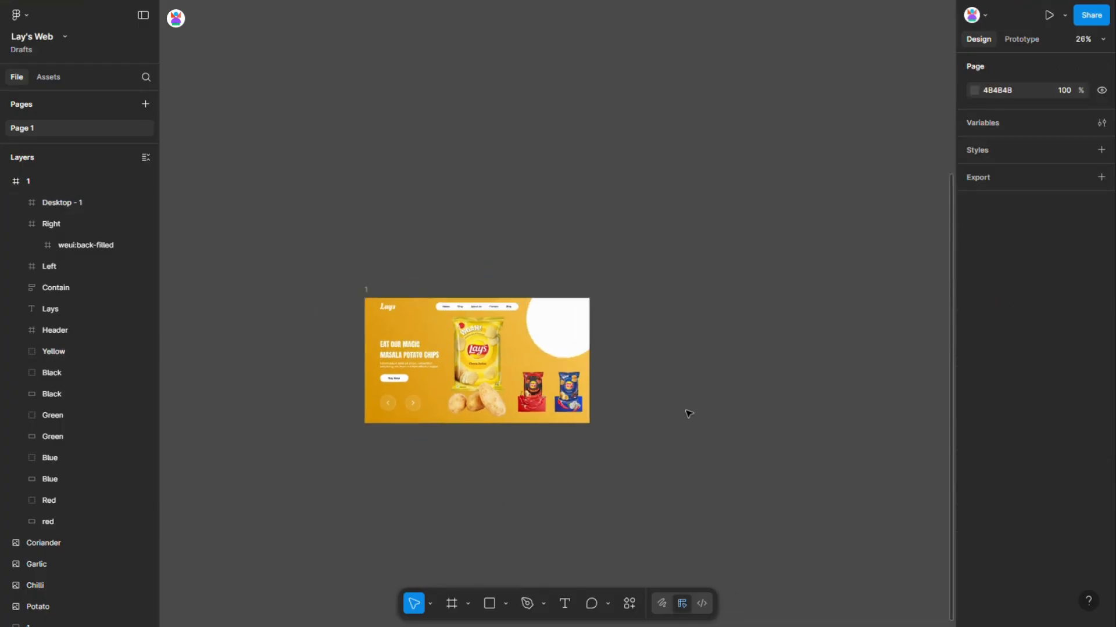
# Step: Move the potato, chilli, garlic and coriander photos together to just above frame 1
pyautogui.scroll(-3, 698, 395)
pyautogui.scroll(2, 700, 385)
pyautogui.click(462, 110)
pyautogui.keyDown('shift'); pyautogui.click(577, 127); pyautogui.keyUp('shift')
pyautogui.keyDown('shift'); pyautogui.click(616, 130); pyautogui.keyUp('shift')
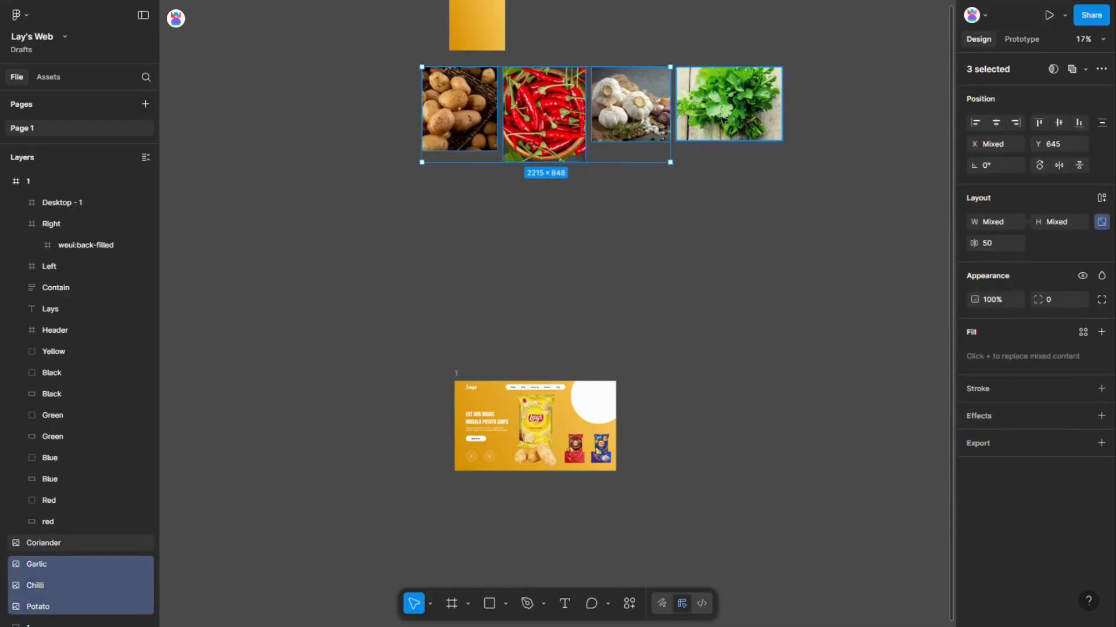
pyautogui.keyDown('shift'); pyautogui.click(681, 135); pyautogui.keyUp('shift')
pyautogui.moveTo(634, 137); pyautogui.dragTo(677, 340)
# Step: Copy the chilli photo
pyautogui.click(620, 313)
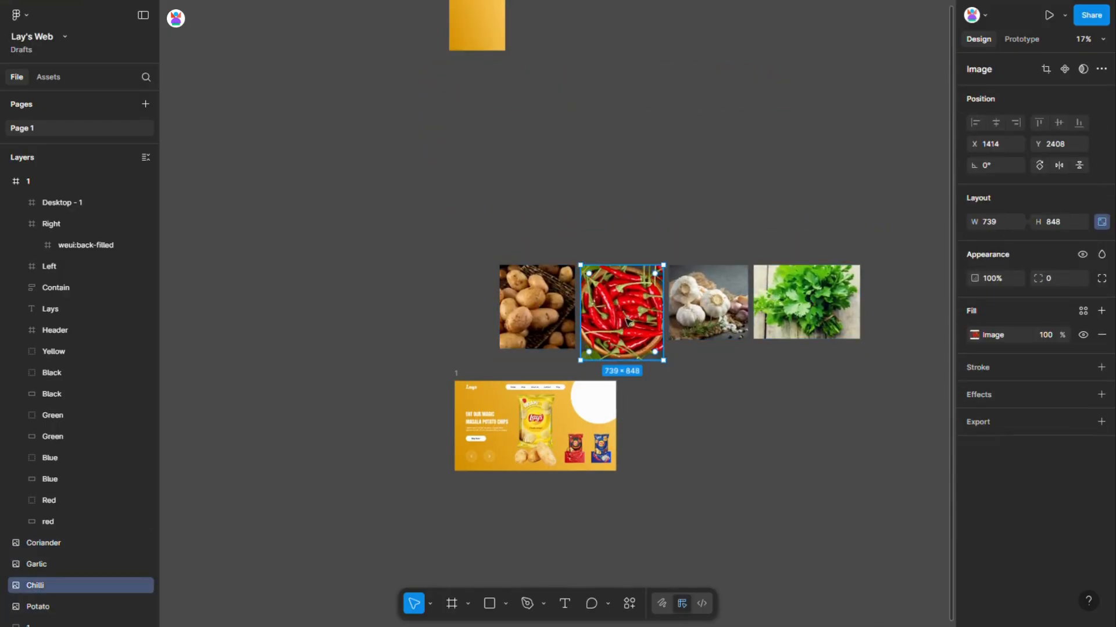
pyautogui.rightClick(619, 313)
pyautogui.click(681, 199)
pyautogui.click(676, 186)
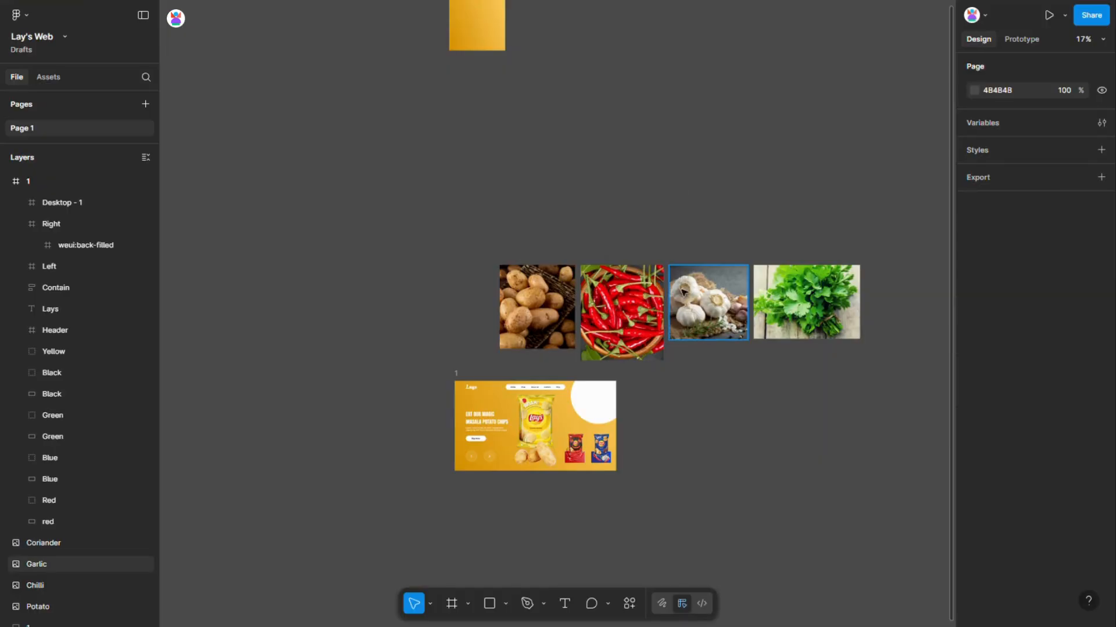
pyautogui.hotkey('ctrl', 'v')
pyautogui.moveTo(608, 313); pyautogui.dragTo(898, 302)
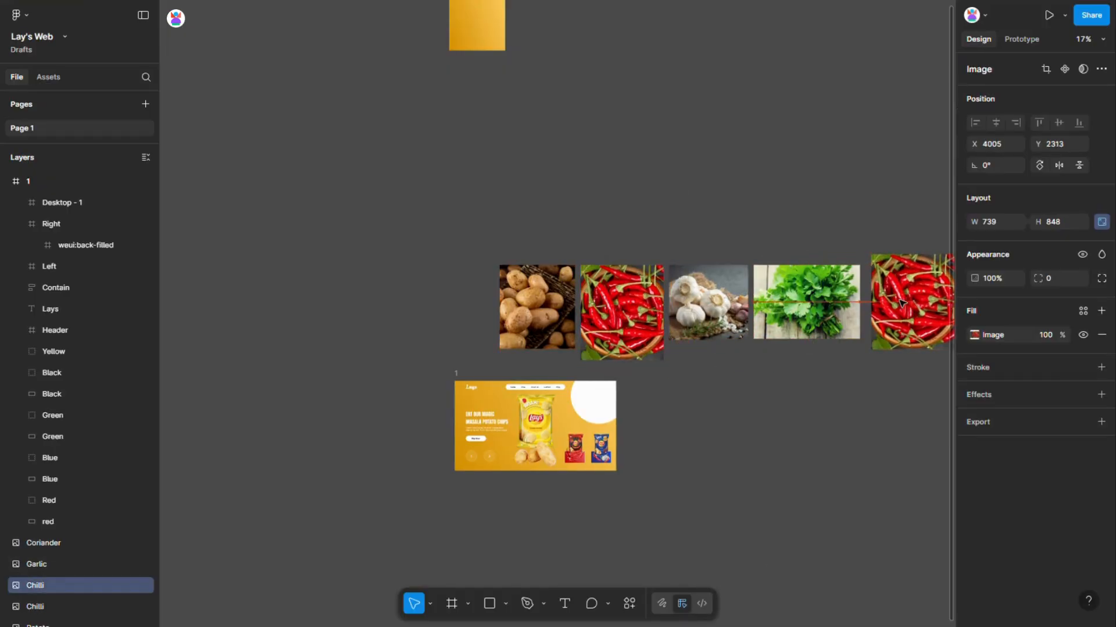
pyautogui.scroll(1, 750, 437)
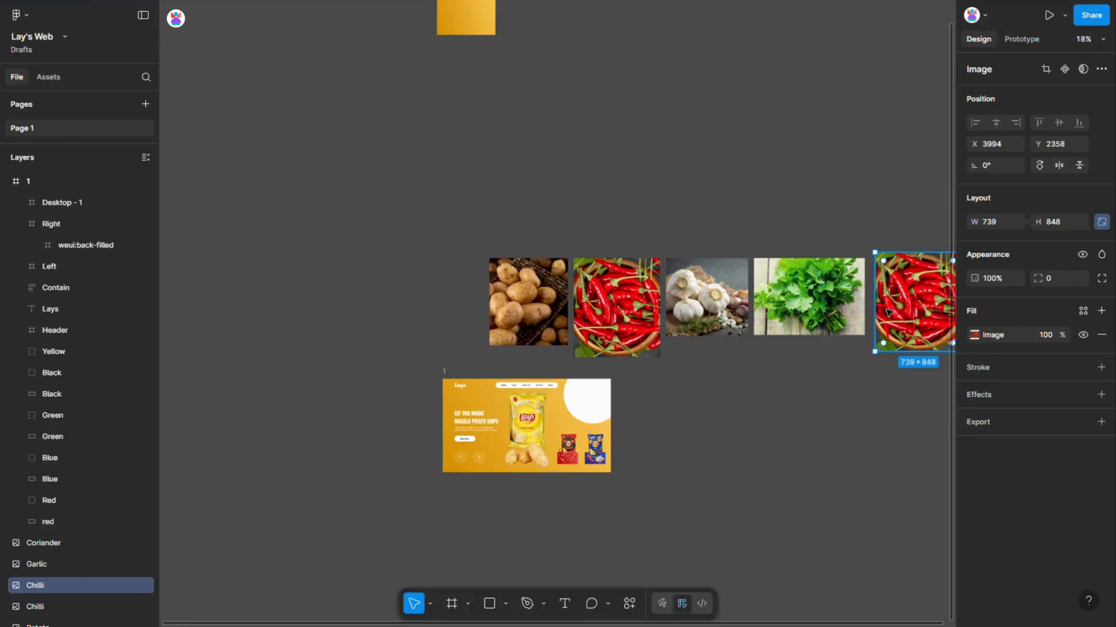
pyautogui.press('Delete')
# Step: Paste the chilli photo inside the white circular frame in the landing page's upper right corner
pyautogui.scroll(3, 661, 470)
pyautogui.click(561, 366)
pyautogui.hotkey('ctrl', 'v')
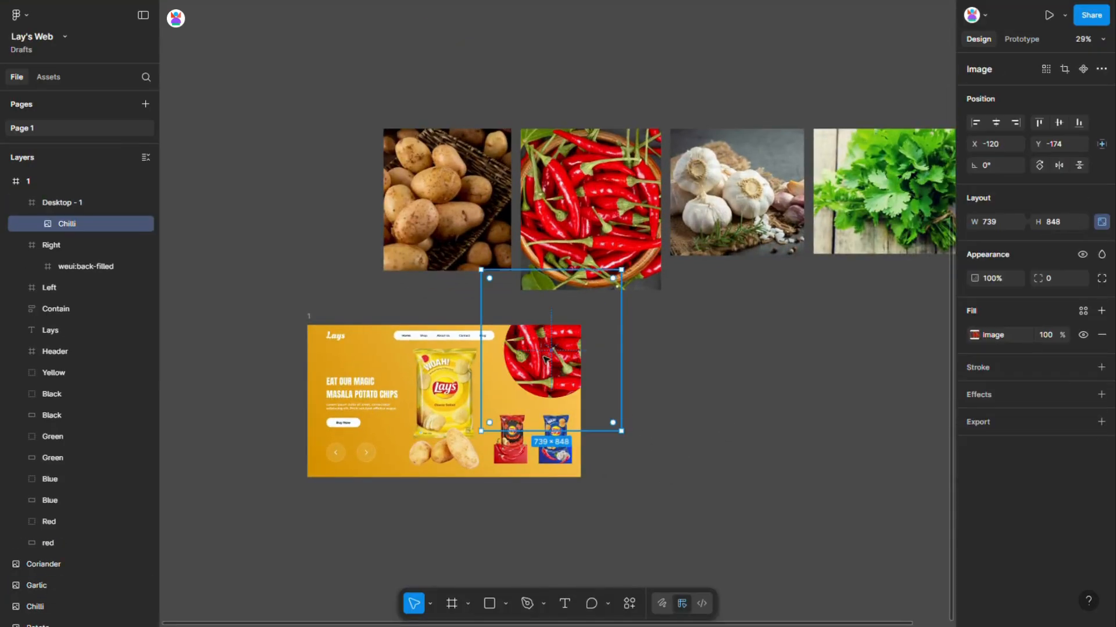
# Step: Cut the coriander photo from the canvas and paste it into the circular frame above the Chilli layer
pyautogui.scroll(-2, 655, 411)
pyautogui.click(848, 268)
pyautogui.hotkey('ctrl', 'x')
pyautogui.scroll(2, 645, 412)
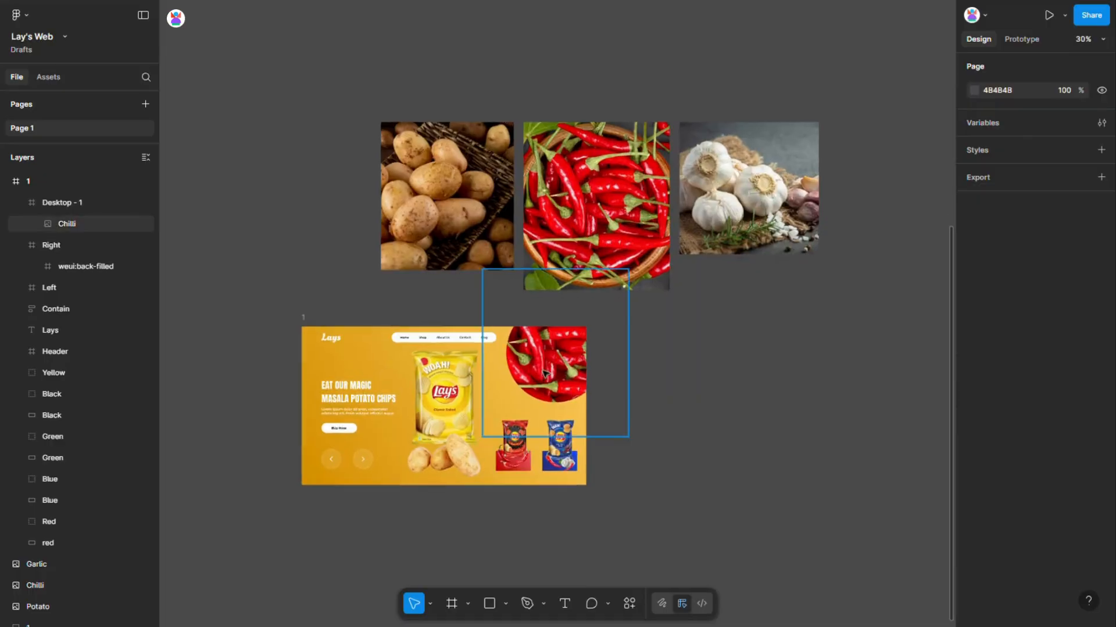
pyautogui.keyDown('ctrl'); pyautogui.click(535, 365); pyautogui.keyUp('ctrl')
pyautogui.hotkey('ctrl', 'v')
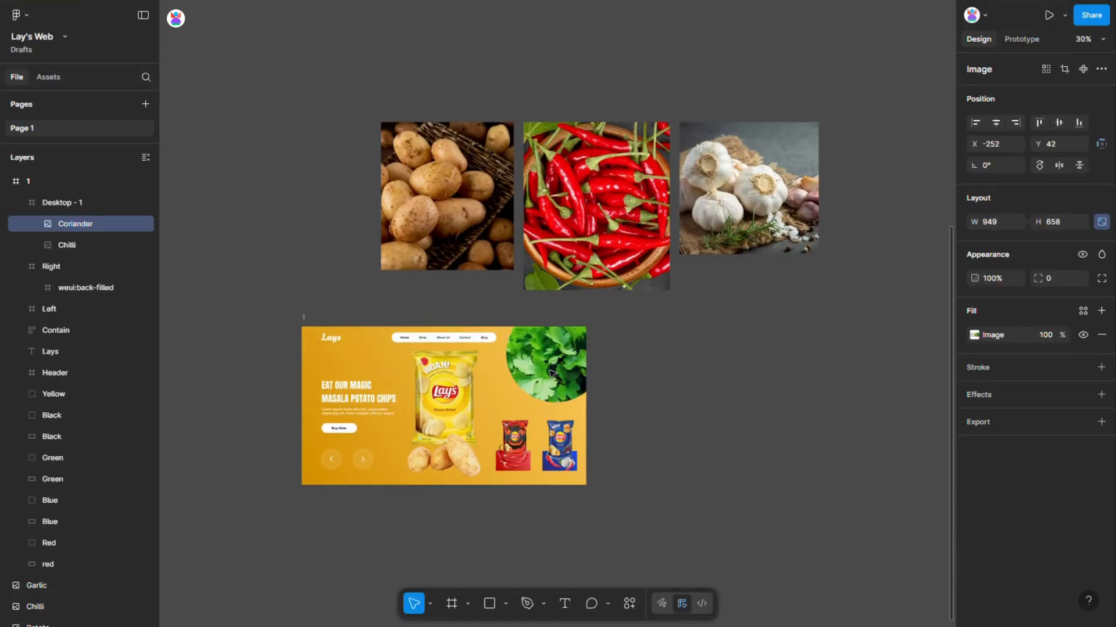
# Step: Cut the garlic photo from the canvas and paste it into the circular frame above the Coriander layer
pyautogui.click(715, 212)
pyautogui.press('Delete')
pyautogui.scroll(1, 635, 339)
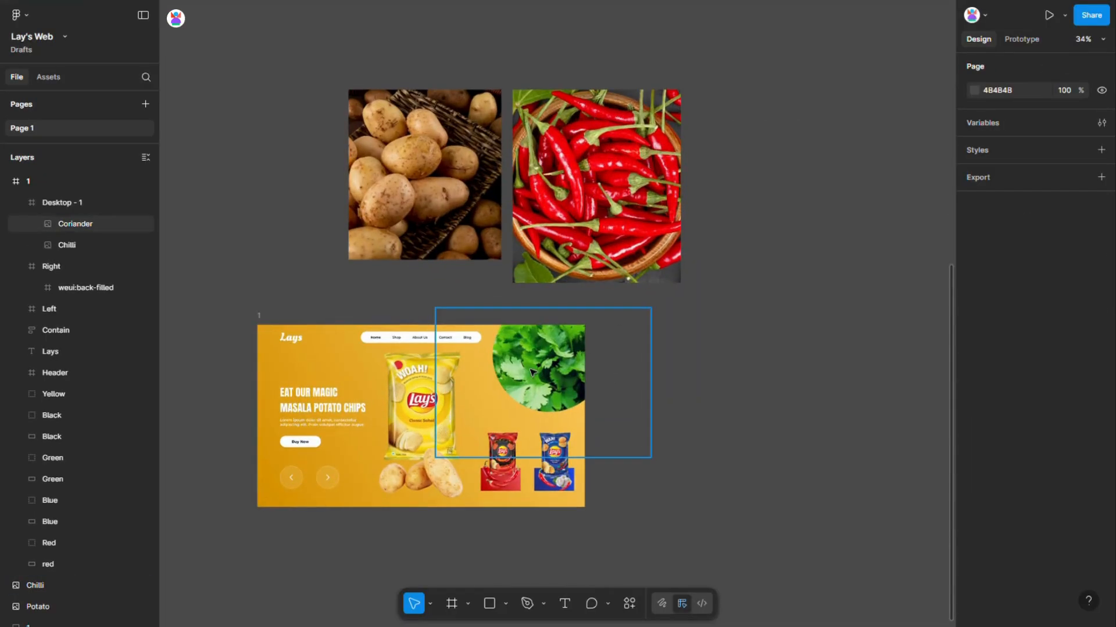
pyautogui.keyDown('ctrl'); pyautogui.click(561, 367); pyautogui.keyUp('ctrl')
pyautogui.hotkey('ctrl', 'v')
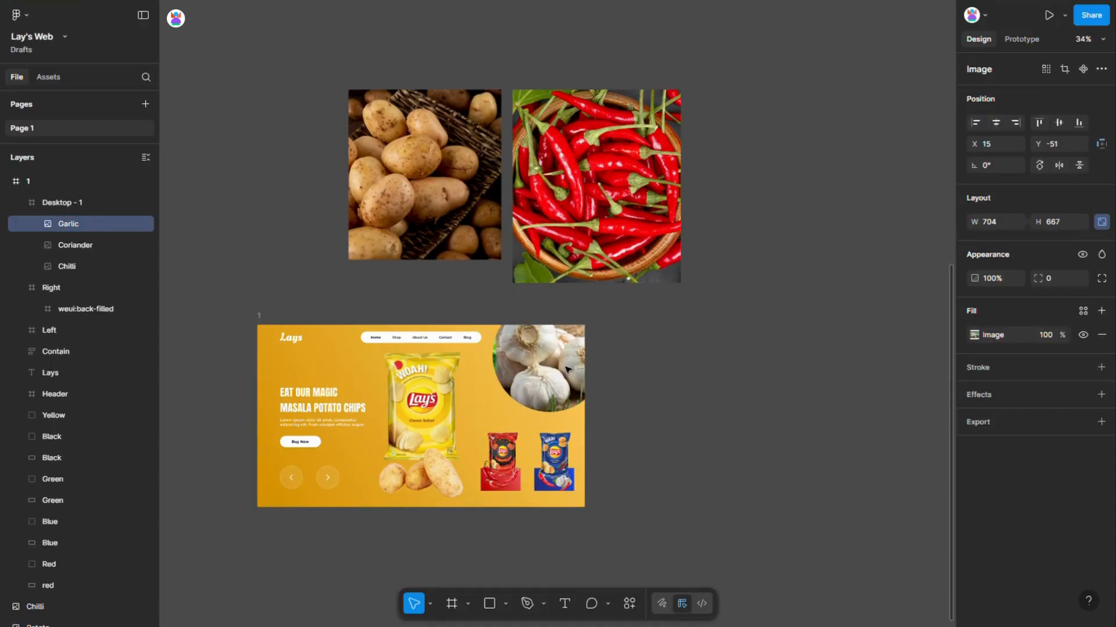
# Step: Cut the remaining chilli photo from the canvas and paste it into the circular frame above the Garlic layer
pyautogui.click(35, 606)
pyautogui.press('Delete')
pyautogui.click(533, 372)
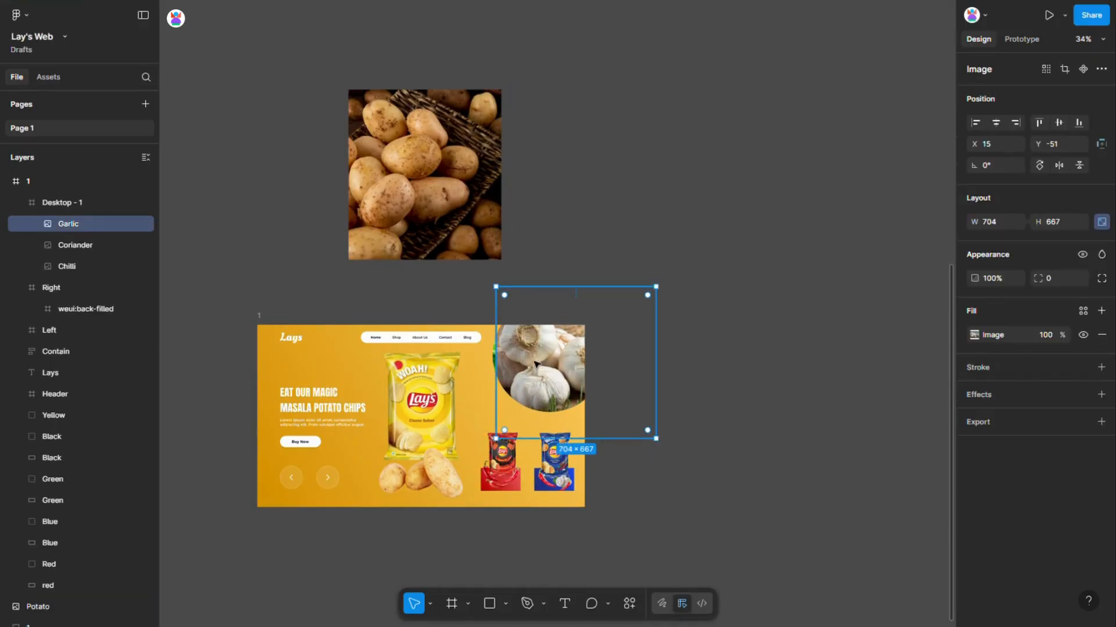
pyautogui.hotkey('ctrl', 'v')
# Step: Cut the potato photo from the canvas and paste it into the circular frame above the other ingredient photos
pyautogui.scroll(1, 529, 366)
pyautogui.click(405, 150)
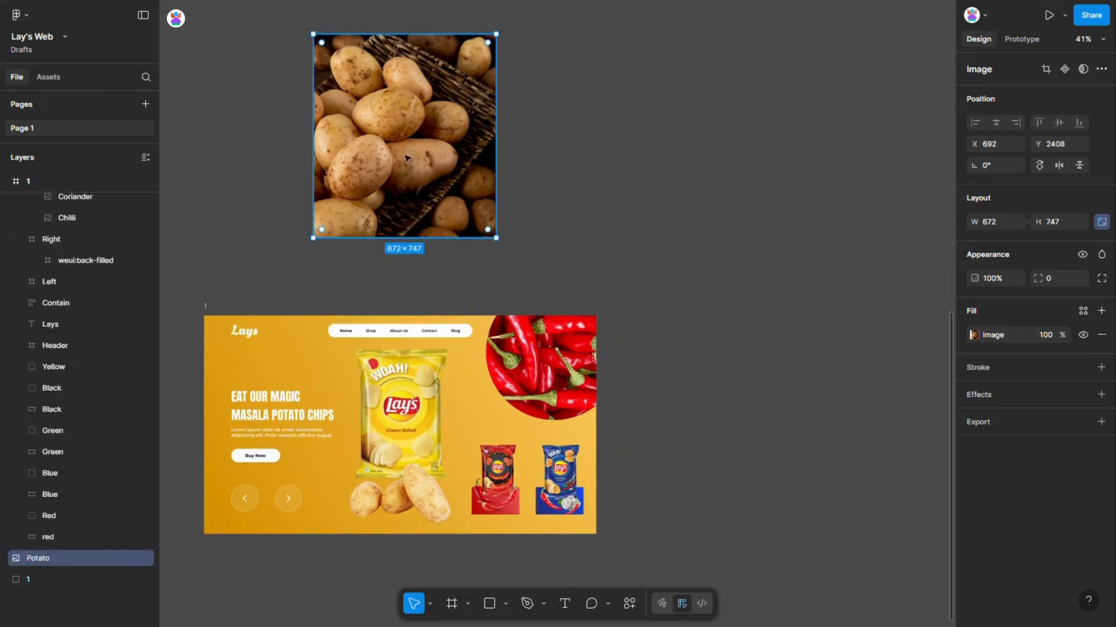
pyautogui.hotkey('ctrl', 'x')
pyautogui.click(557, 348)
pyautogui.hotkey('ctrl', 'v')
pyautogui.scroll(1, 555, 336)
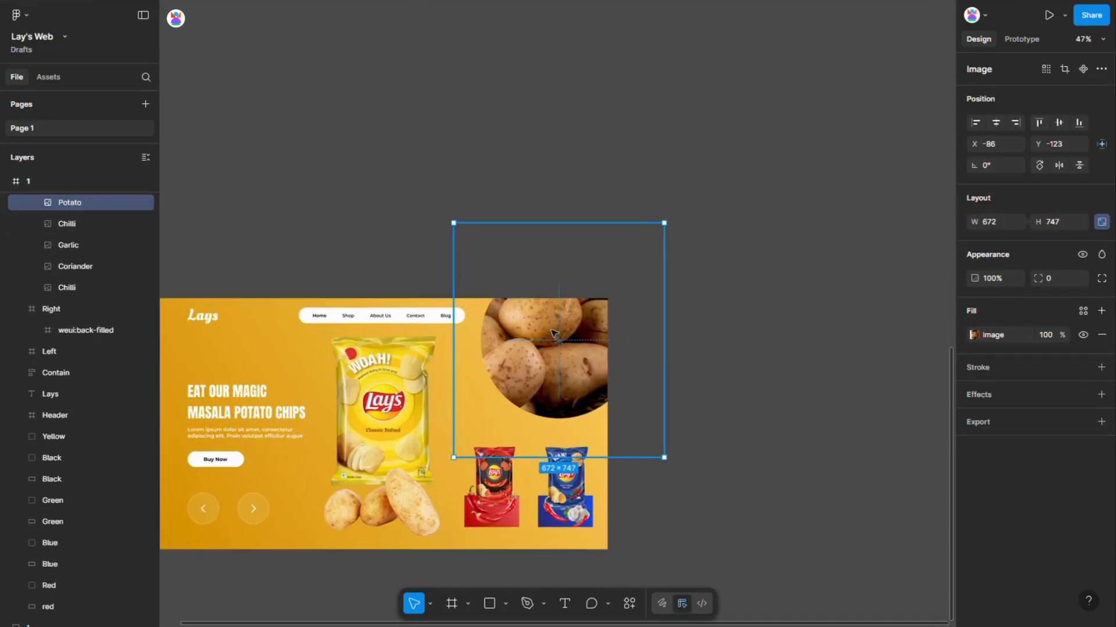
# Step: Move frame 1 up the canvas to just below the yellow gradient square, at X 242, Y 894
pyautogui.click(759, 319)
pyautogui.scroll(-5, 766, 324)
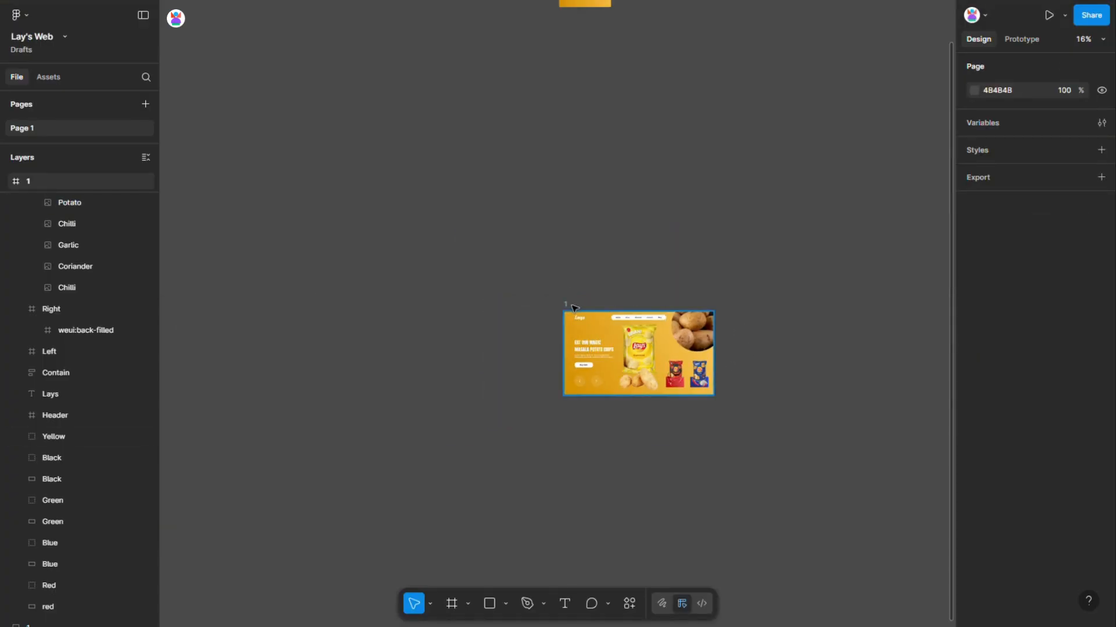
pyautogui.moveTo(572, 305); pyautogui.dragTo(566, 38)
pyautogui.scroll(3, 586, 191)
pyautogui.scroll(2, 595, 319)
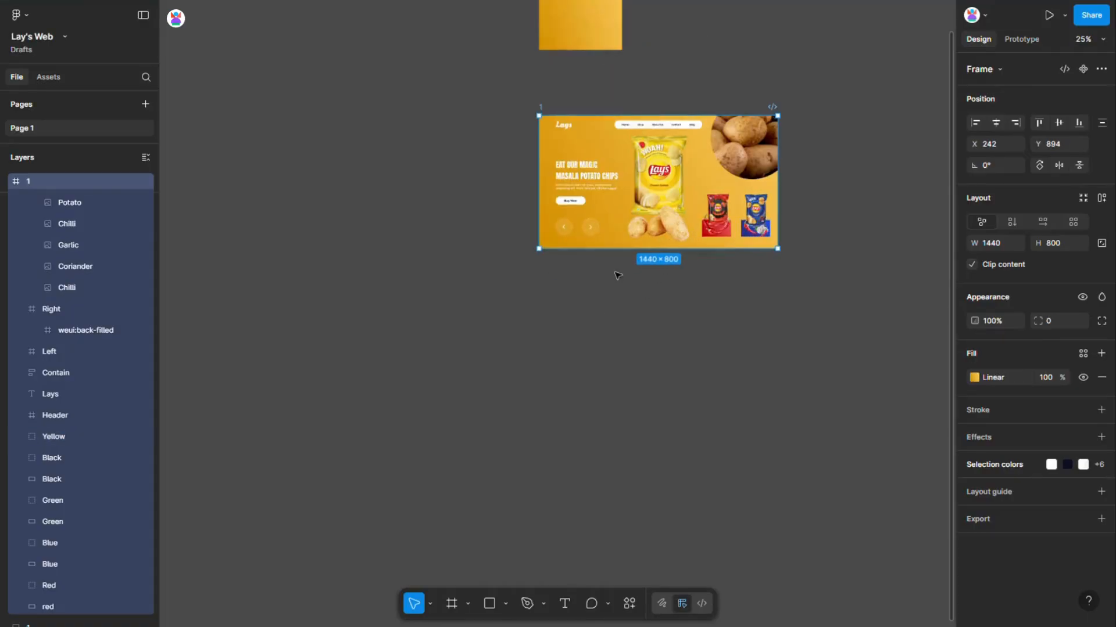
# Step: Duplicate landing page frame 1 directly below the original
pyautogui.scroll(1, 617, 275)
pyautogui.moveTo(544, 273); pyautogui.dragTo(535, 309)
pyautogui.scroll(3, 791, 429)
# Step: Move the Yellow pack group straight up out of view in frame 2, to Y -651
pyautogui.click(607, 397)
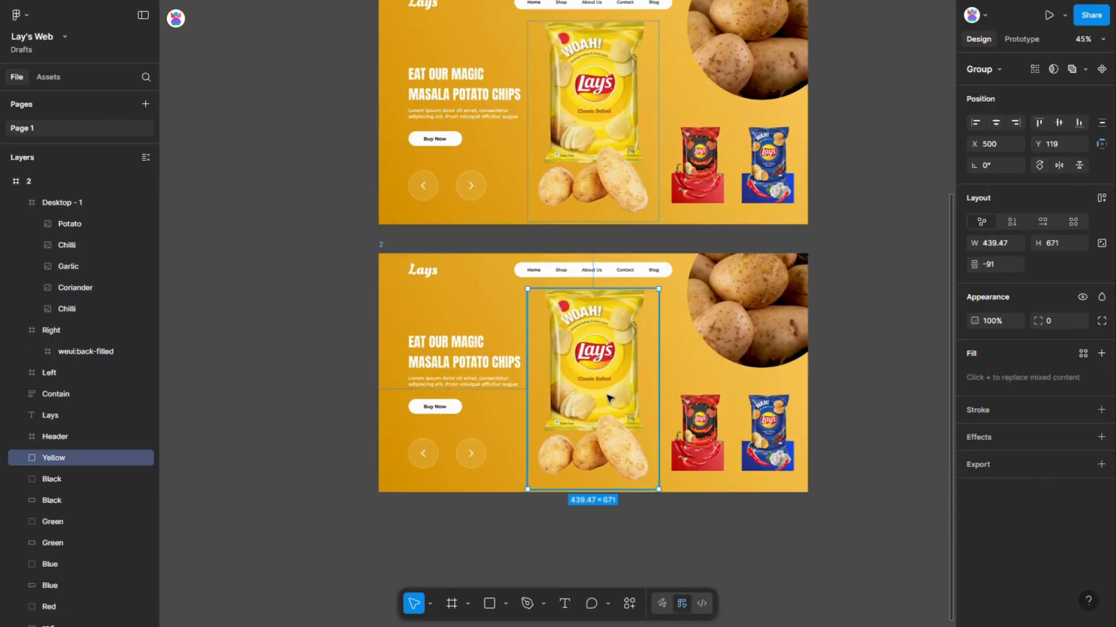
pyautogui.hotkey('shift', 'Up')
pyautogui.hotkey('shift', 'Up')
pyautogui.hotkey('shift', 'Up')
pyautogui.hotkey('shift', 'Up')
pyautogui.hotkey('shift', 'Up')
pyautogui.hotkey('shift', 'Up')
pyautogui.hotkey('shift', 'Up')
pyautogui.hotkey('shift', 'Up')
pyautogui.hotkey('shift', 'Up')
pyautogui.hotkey('shift', 'Up')
pyautogui.hotkey('shift', 'Up')
pyautogui.hotkey('shift', 'Up')
pyautogui.hotkey('shift', 'Up')
pyautogui.hotkey('shift', 'Up')
pyautogui.hotkey('shift', 'Up')
pyautogui.hotkey('shift', 'Up')
pyautogui.hotkey('shift', 'Up')
pyautogui.hotkey('shift', 'Up')
pyautogui.hotkey('shift', 'Up')
pyautogui.hotkey('shift', 'Up')
pyautogui.hotkey('shift', 'Up')
pyautogui.hotkey('shift', 'Up')
pyautogui.hotkey('shift', 'Up')
pyautogui.hotkey('shift', 'Up')
pyautogui.hotkey('shift', 'Up')
pyautogui.hotkey('shift', 'Up')
pyautogui.hotkey('shift', 'Up')
pyautogui.hotkey('shift', 'Up')
pyautogui.hotkey('shift', 'Up')
pyautogui.hotkey('shift', 'Up')
pyautogui.hotkey('shift', 'Up')
pyautogui.hotkey('shift', 'Up')
pyautogui.hotkey('shift', 'Up')
pyautogui.hotkey('shift', 'Up')
pyautogui.hotkey('shift', 'Up')
pyautogui.hotkey('shift', 'Up')
pyautogui.hotkey('shift', 'Up')
pyautogui.hotkey('shift', 'Up')
pyautogui.hotkey('shift', 'Up')
pyautogui.hotkey('shift', 'Up')
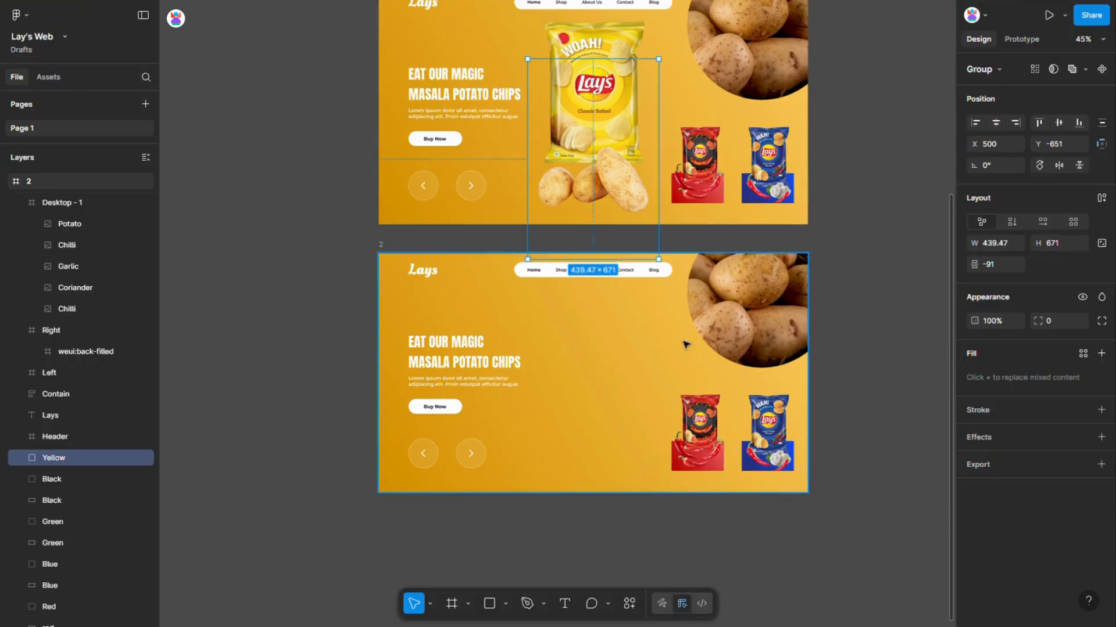
# Step: Move the Red pack group to the centre of frame 2 and enlarge it to about 433 by 614
pyautogui.scroll(2, 669, 339)
pyautogui.moveTo(700, 433); pyautogui.dragTo(590, 401)
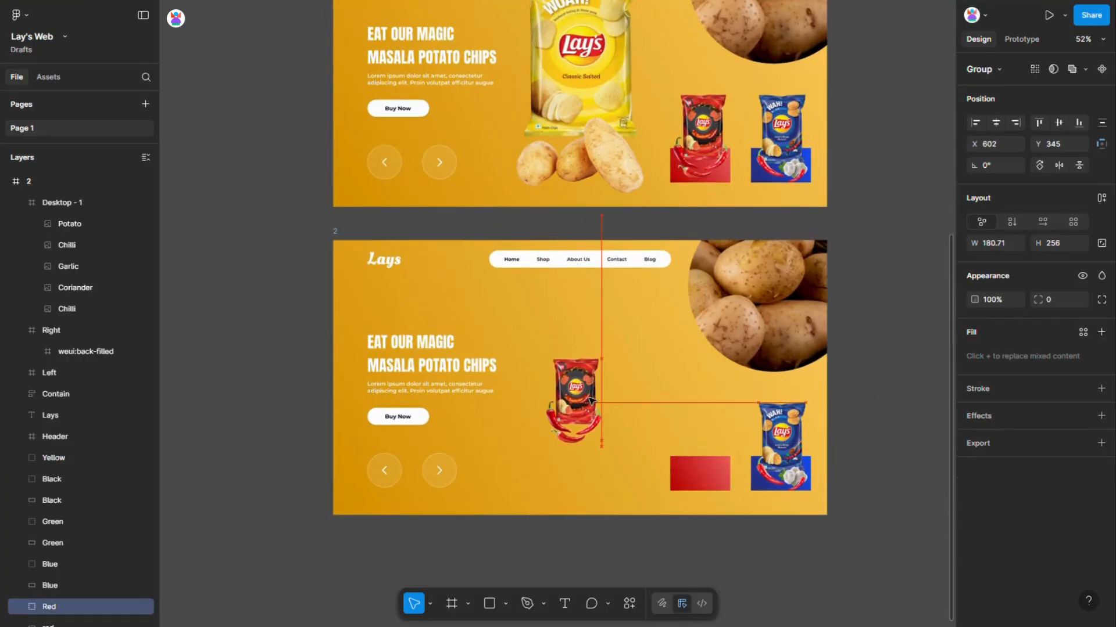
pyautogui.moveTo(590, 359); pyautogui.dragTo(592, 280)
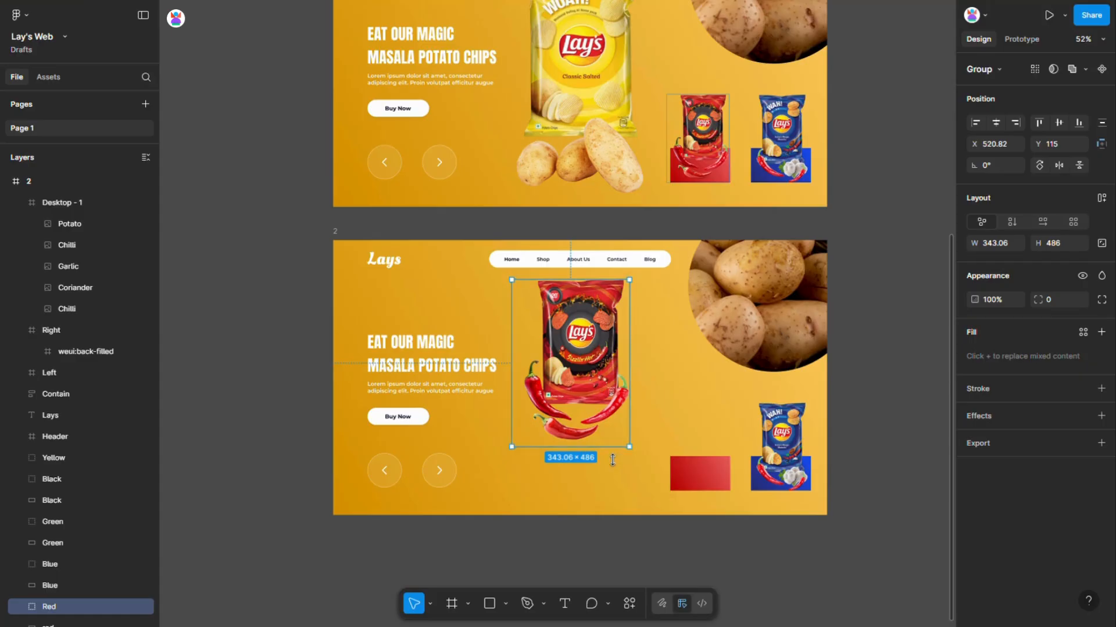
pyautogui.moveTo(612, 460); pyautogui.dragTo(613, 502)
# Step: Enlarge the red gradient rectangle to cover the whole background of frame 2
pyautogui.click(714, 476)
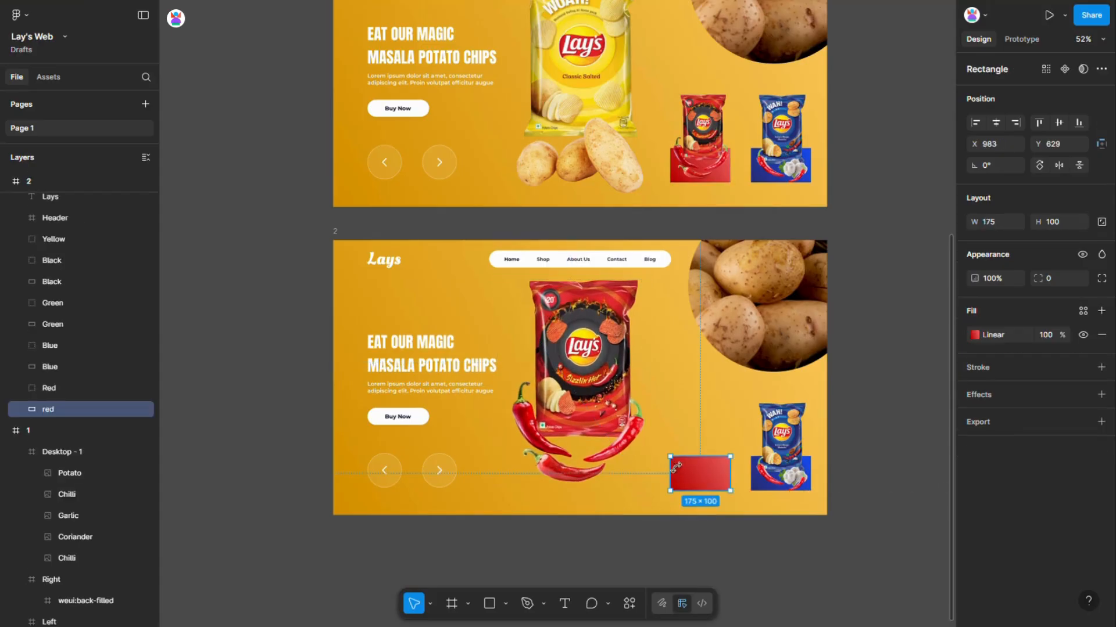
pyautogui.moveTo(671, 457); pyautogui.dragTo(343, 248)
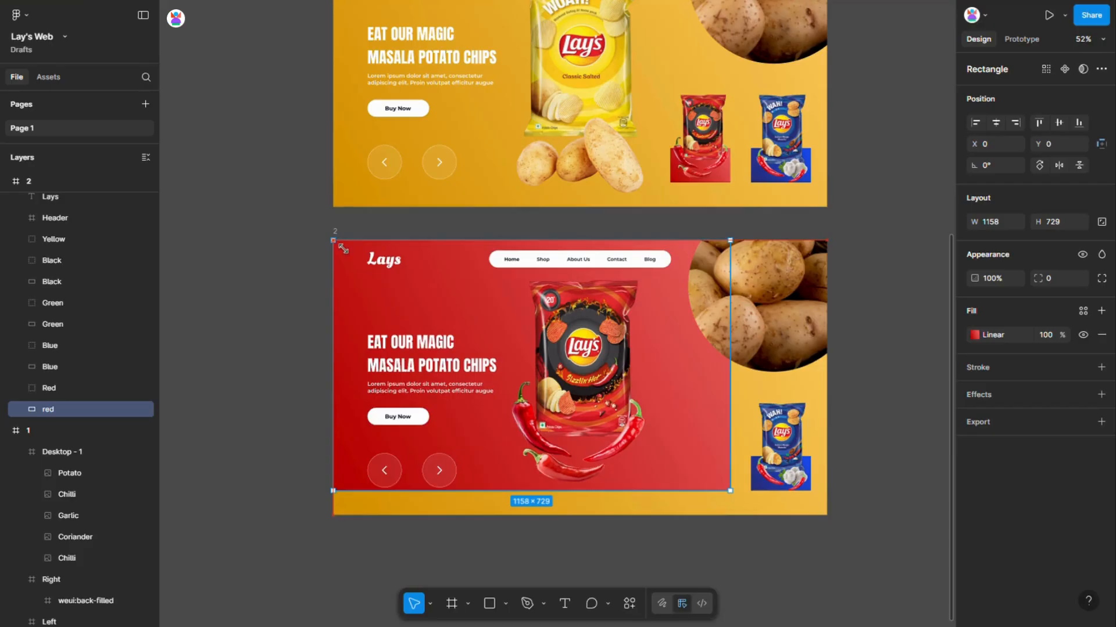
pyautogui.moveTo(742, 505); pyautogui.dragTo(835, 527)
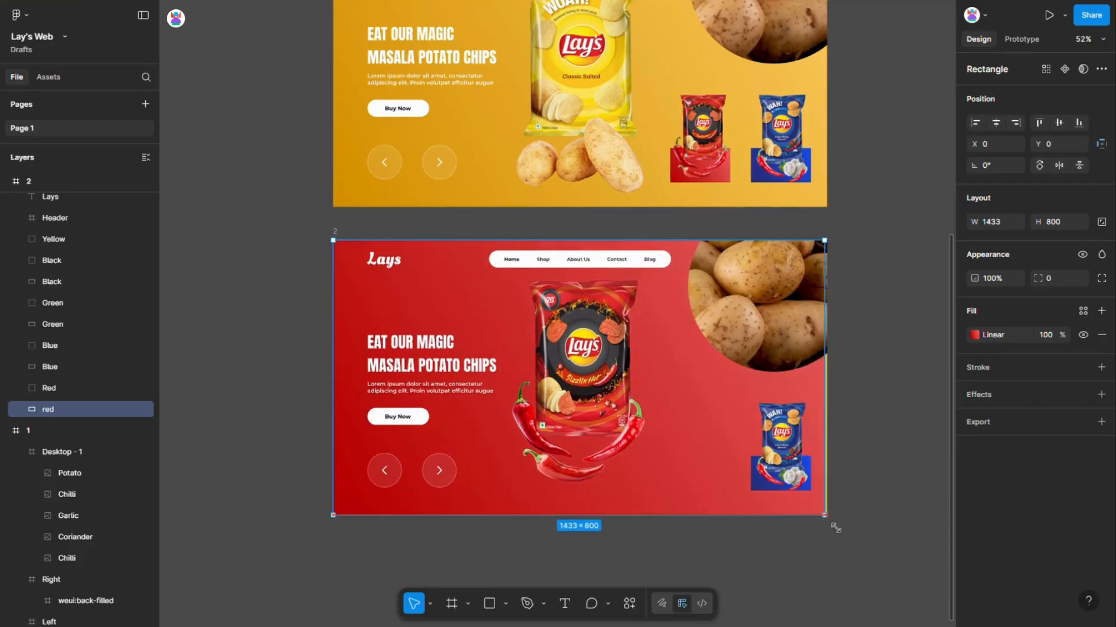
# Step: Shift the Blue, Green and Black pack groups and their rectangles left in frame 2, putting the blue pack in the red pack's former place
pyautogui.click(71, 366)
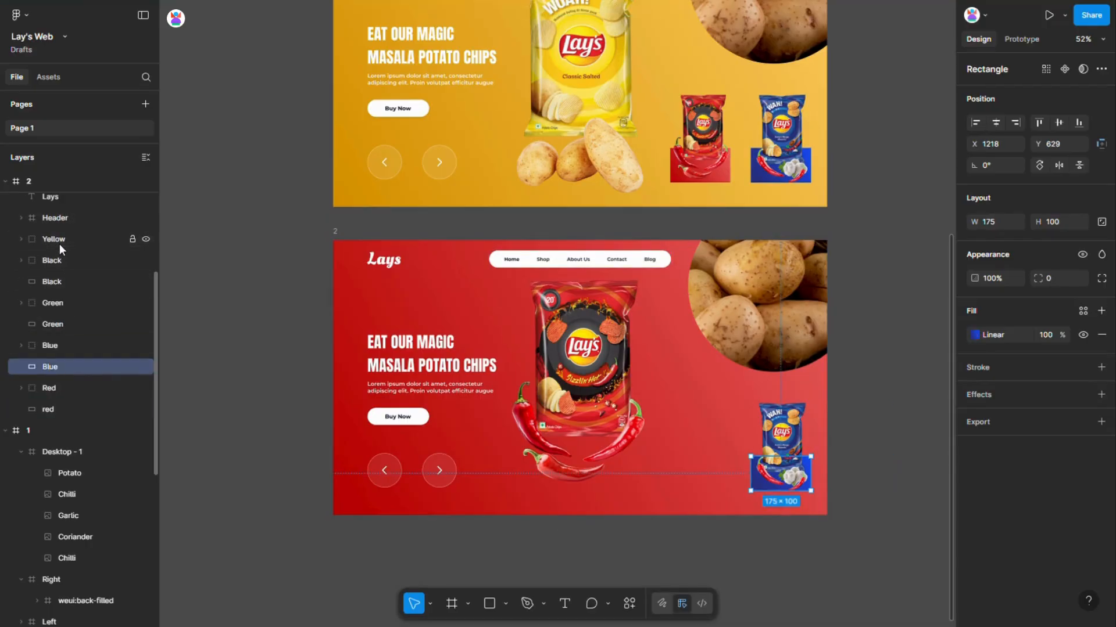
pyautogui.keyDown('shift'); pyautogui.click(60, 259); pyautogui.keyUp('shift')
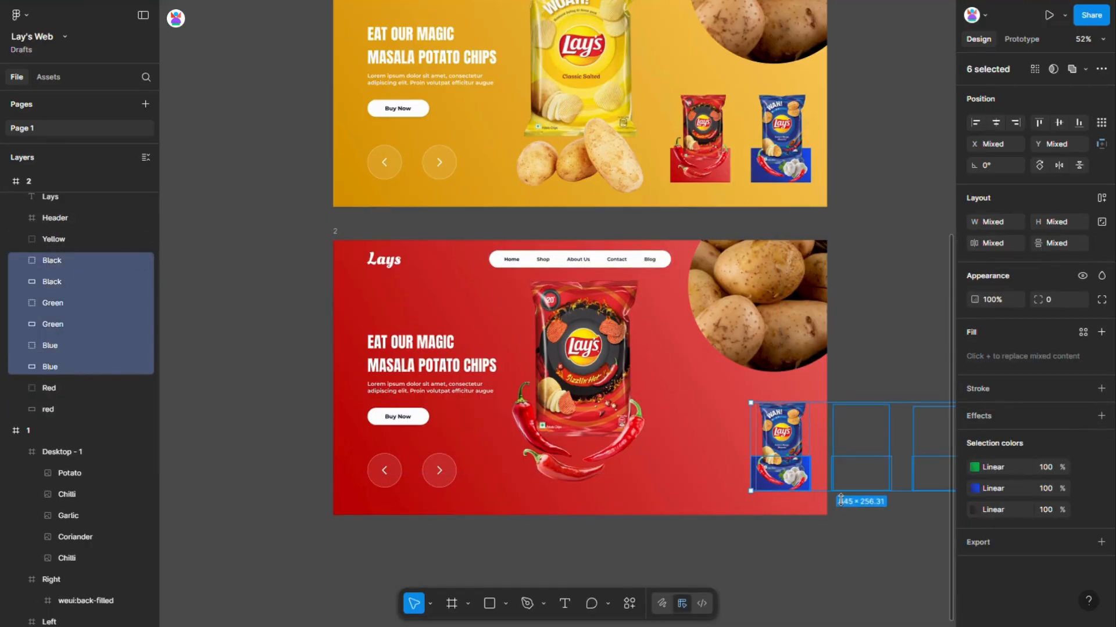
pyautogui.hotkey('shift', 'Left')
pyautogui.hotkey('shift', 'Left')
pyautogui.hotkey('shift', 'Left')
pyautogui.hotkey('shift', 'Left')
pyautogui.hotkey('shift', 'Left')
pyautogui.hotkey('shift', 'Left')
pyautogui.hotkey('shift', 'Left')
pyautogui.hotkey('shift', 'Left')
pyautogui.hotkey('shift', 'Left')
pyautogui.hotkey('shift', 'Left')
pyautogui.hotkey('shift', 'Left')
pyautogui.hotkey('shift', 'Left')
pyautogui.hotkey('shift', 'Left')
pyautogui.hotkey('shift', 'Left')
pyautogui.hotkey('shift', 'Left')
pyautogui.hotkey('shift', 'Left')
pyautogui.hotkey('shift', 'Left')
pyautogui.hotkey('shift', 'Left')
pyautogui.hotkey('shift', 'Left')
pyautogui.hotkey('shift', 'Left')
pyautogui.hotkey('shift', 'Right')
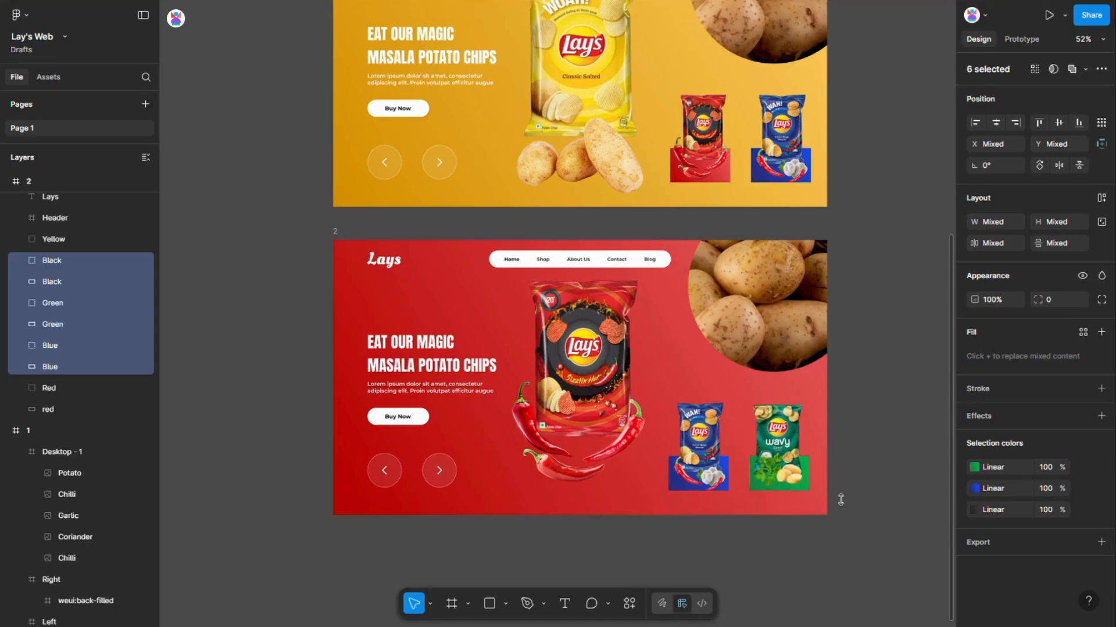
pyautogui.hotkey('shift', 'Right')
pyautogui.hotkey('shift', 'Right')
pyautogui.hotkey('shift', 'Left')
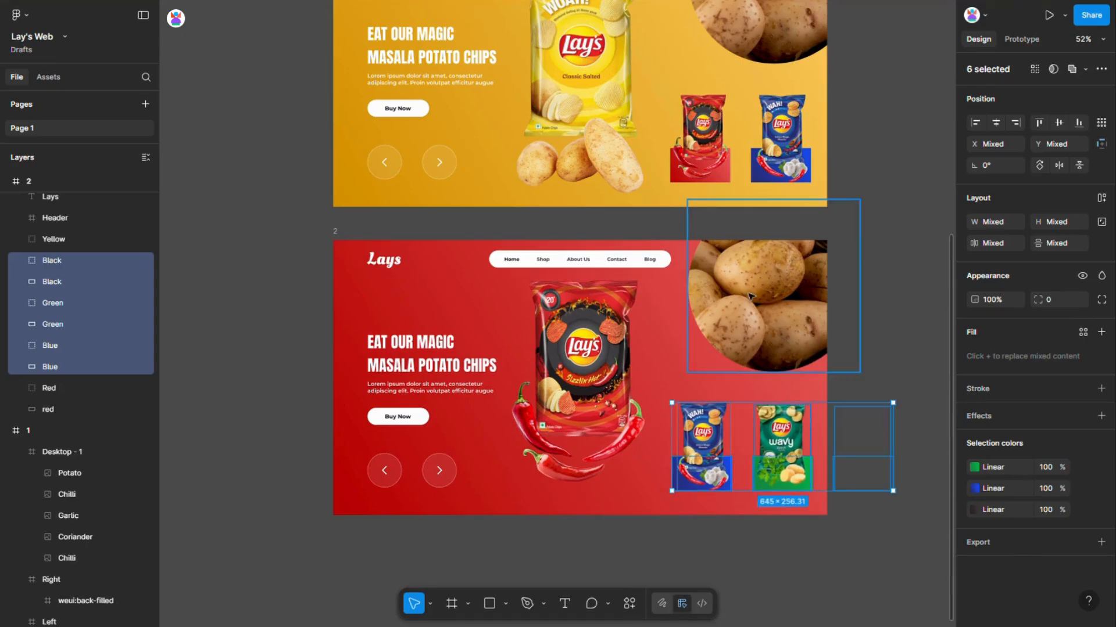
# Step: Hide the potato photo in frame 2's circular holder and duplicate the frame directly below, at X 242, Y 2700
pyautogui.click(750, 296)
pyautogui.click(145, 203)
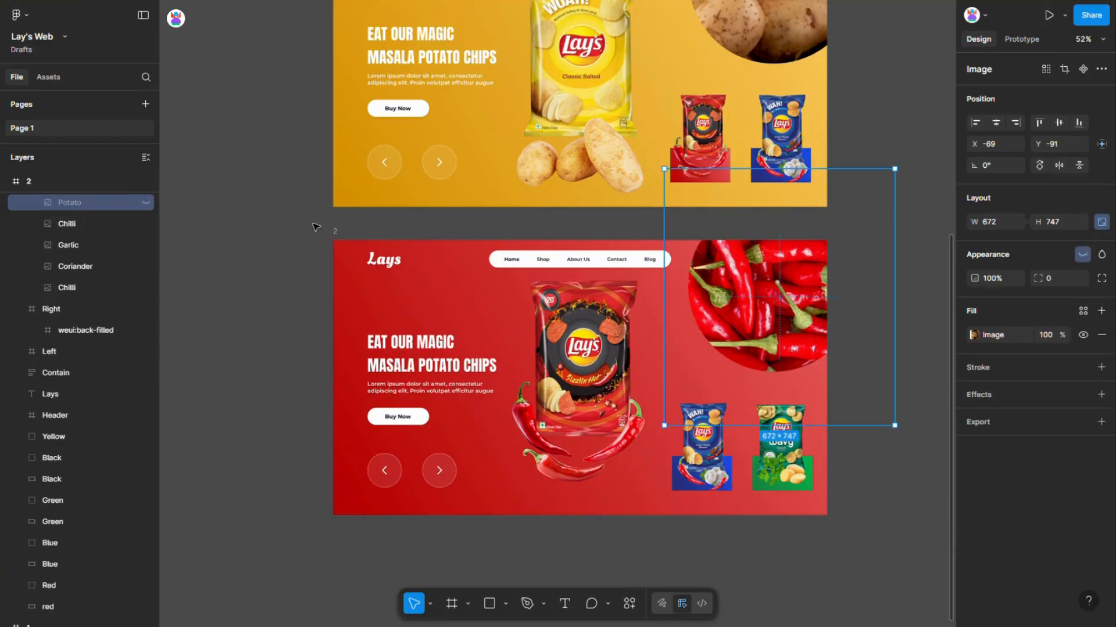
pyautogui.click(336, 232)
pyautogui.moveTo(345, 238); pyautogui.dragTo(345, 550)
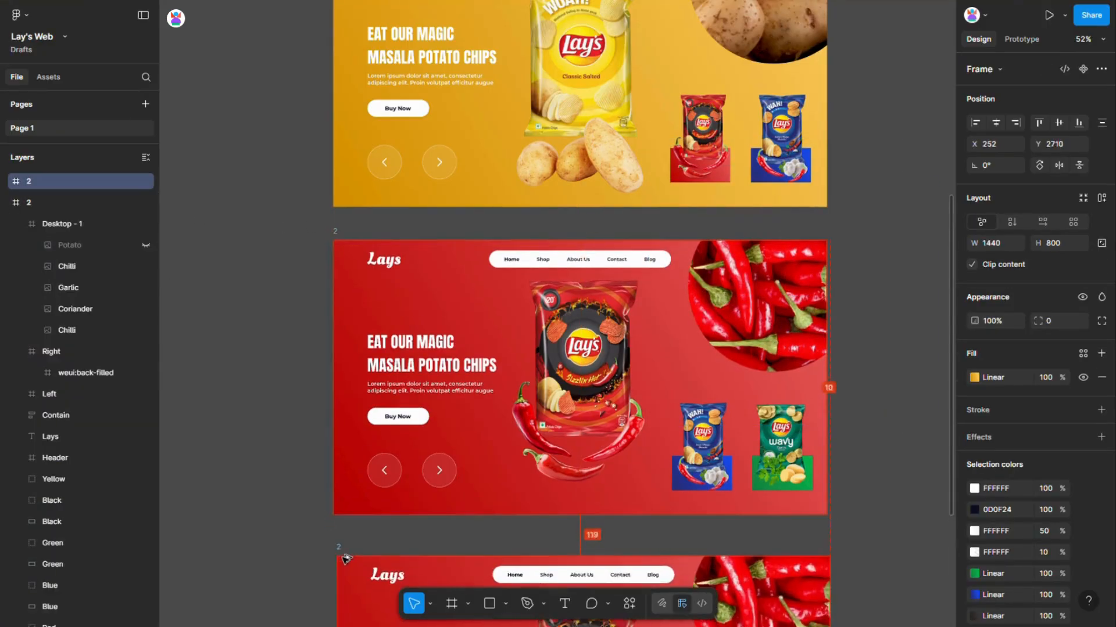
# Step: Move the Red pack group straight up out of view in frame 3, to Y -605
pyautogui.scroll(-4, 371, 522)
pyautogui.scroll(-2, 395, 510)
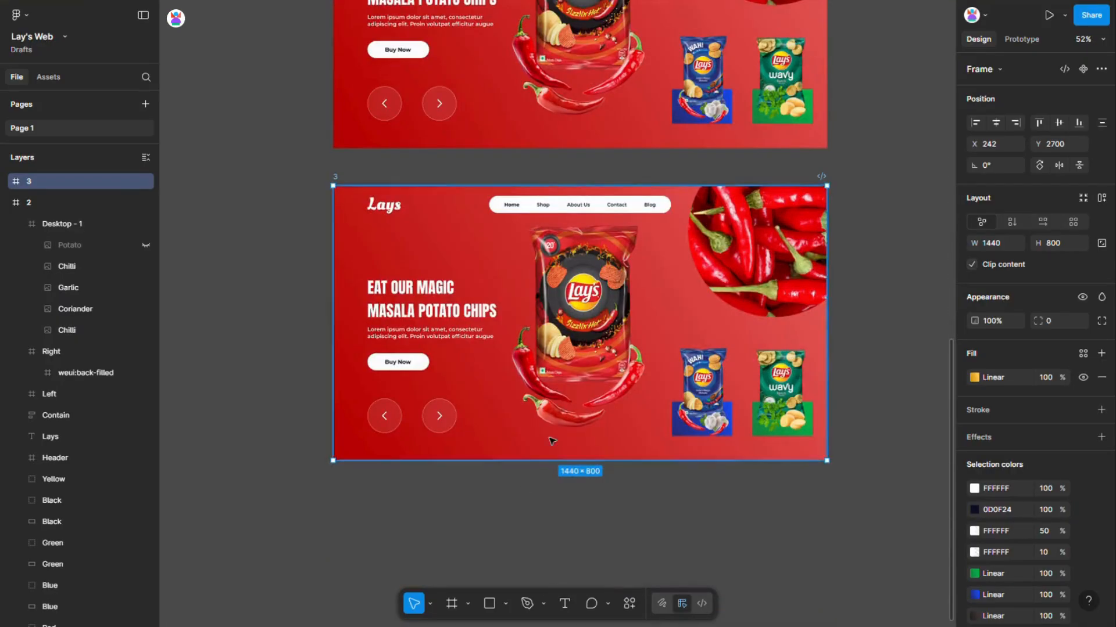
pyautogui.click(587, 388)
pyautogui.hotkey('shift', 'Up')
pyautogui.hotkey('shift', 'Up')
pyautogui.hotkey('shift', 'Up')
pyautogui.hotkey('shift', 'Up')
pyautogui.hotkey('shift', 'Up')
pyautogui.hotkey('shift', 'Up')
pyautogui.hotkey('shift', 'Up')
pyautogui.hotkey('shift', 'Up')
pyautogui.hotkey('shift', 'Up')
pyautogui.hotkey('shift', 'Up')
pyautogui.hotkey('shift', 'Up')
pyautogui.hotkey('shift', 'Up')
pyautogui.hotkey('shift', 'Up')
pyautogui.hotkey('shift', 'Up')
pyautogui.hotkey('shift', 'Up')
pyautogui.hotkey('shift', 'Up')
pyautogui.hotkey('shift', 'Up')
pyautogui.hotkey('shift', 'Up')
pyautogui.hotkey('shift', 'Up')
pyautogui.hotkey('shift', 'Up')
pyautogui.hotkey('shift', 'Up')
pyautogui.hotkey('shift', 'Up')
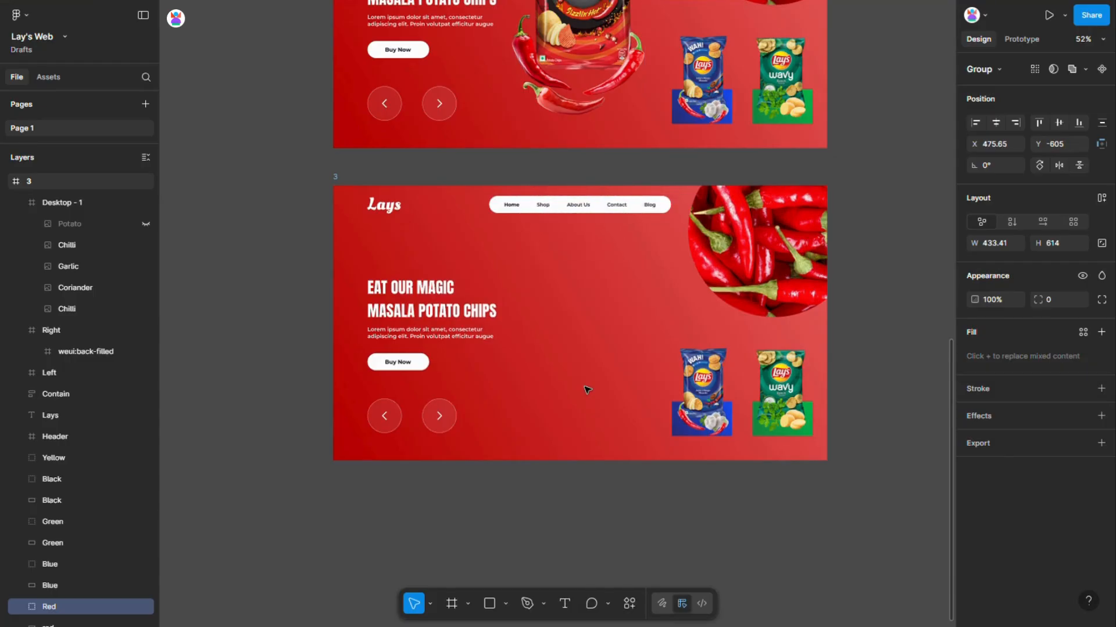
pyautogui.click(740, 385)
pyautogui.doubleClick(716, 386)
pyautogui.moveTo(716, 386); pyautogui.dragTo(589, 349)
pyautogui.hotkey('ctrl', 'z')
pyautogui.click(713, 477)
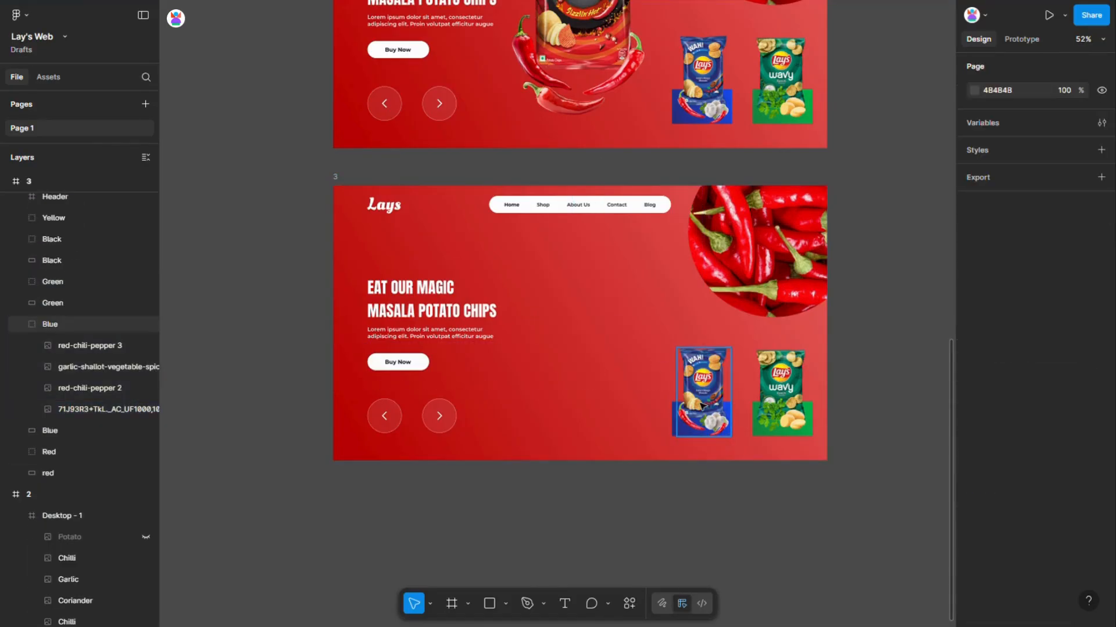
# Step: Move the Blue pack group to the centre of frame 3 and enlarge it to about 386 by 640
pyautogui.moveTo(703, 405); pyautogui.dragTo(547, 355)
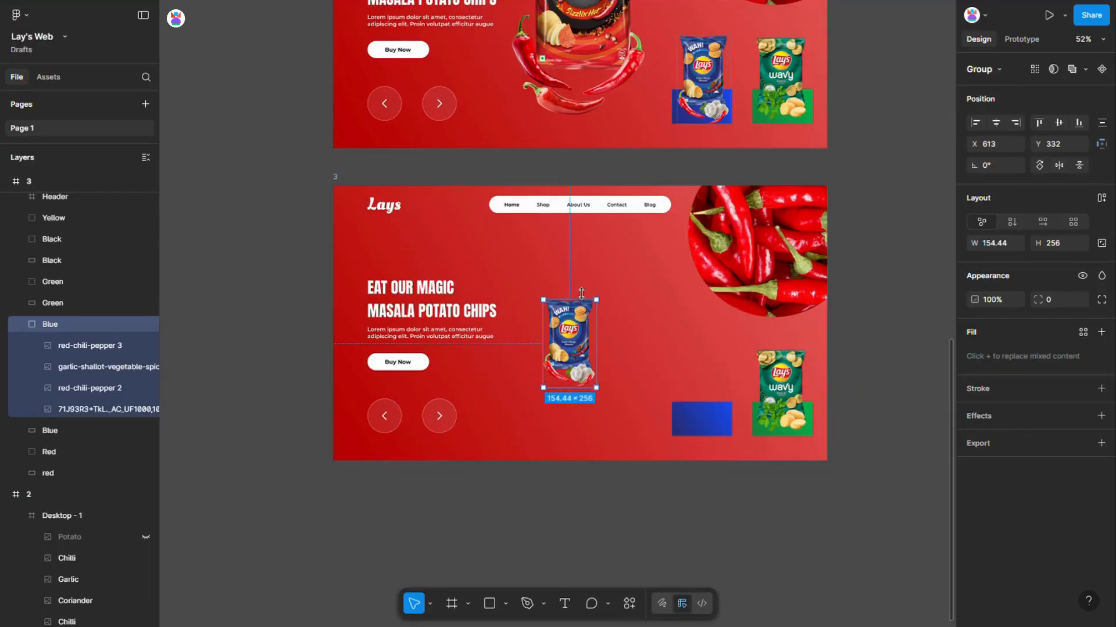
pyautogui.moveTo(596, 300); pyautogui.dragTo(599, 222)
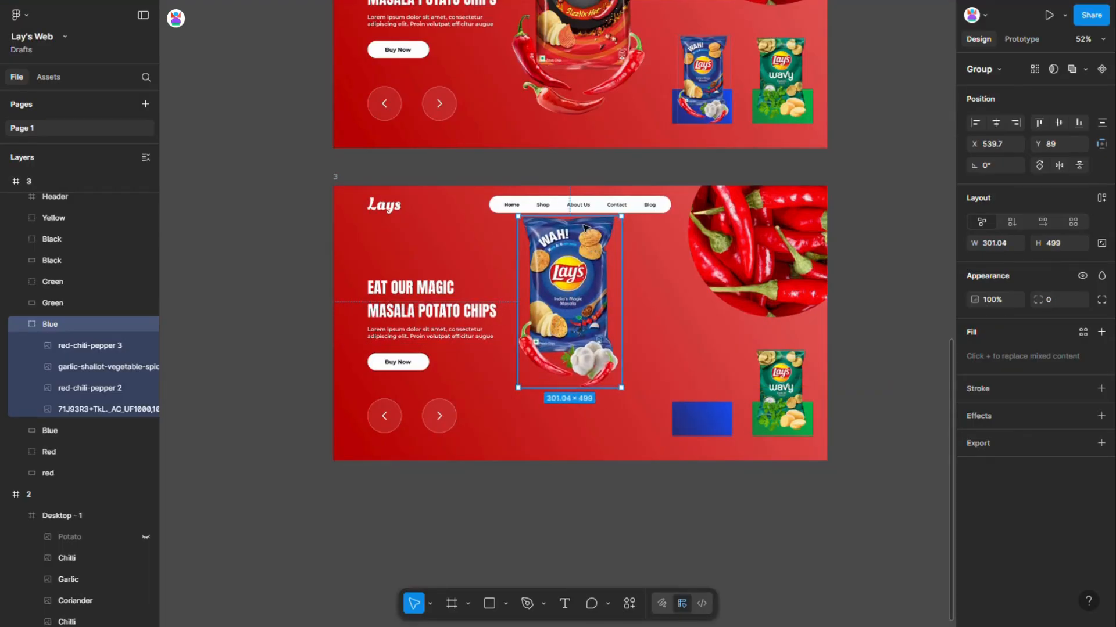
pyautogui.moveTo(593, 392); pyautogui.dragTo(593, 440)
pyautogui.moveTo(585, 328); pyautogui.dragTo(589, 334)
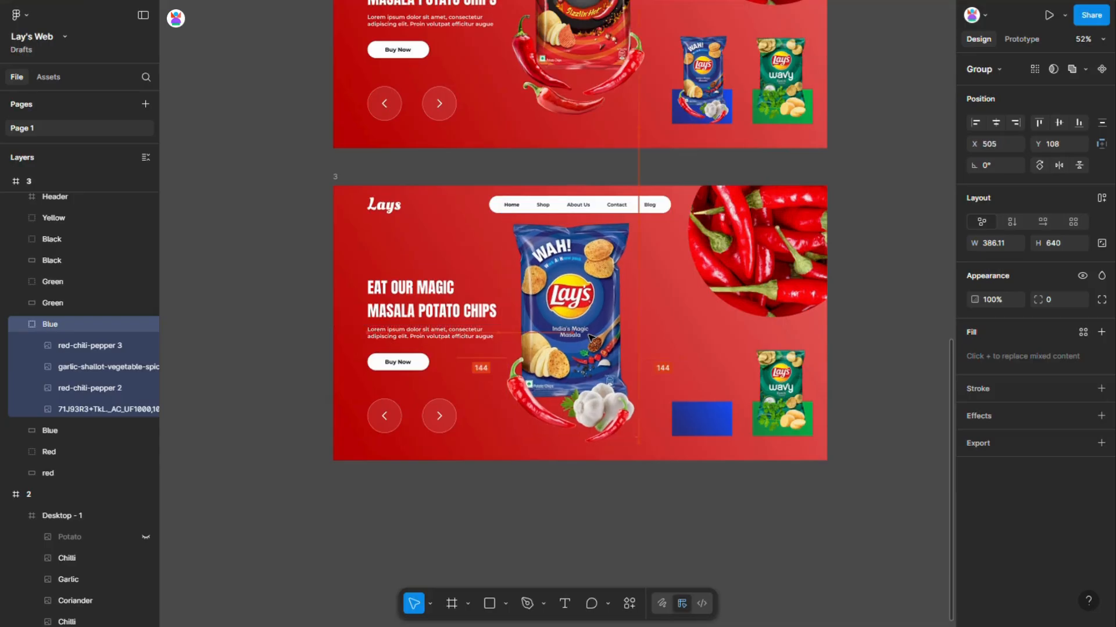
# Step: Enlarge the blue gradient rectangle to 1440 by 800 so it covers the whole background of frame 3
pyautogui.click(713, 420)
pyautogui.moveTo(672, 401); pyautogui.dragTo(352, 197)
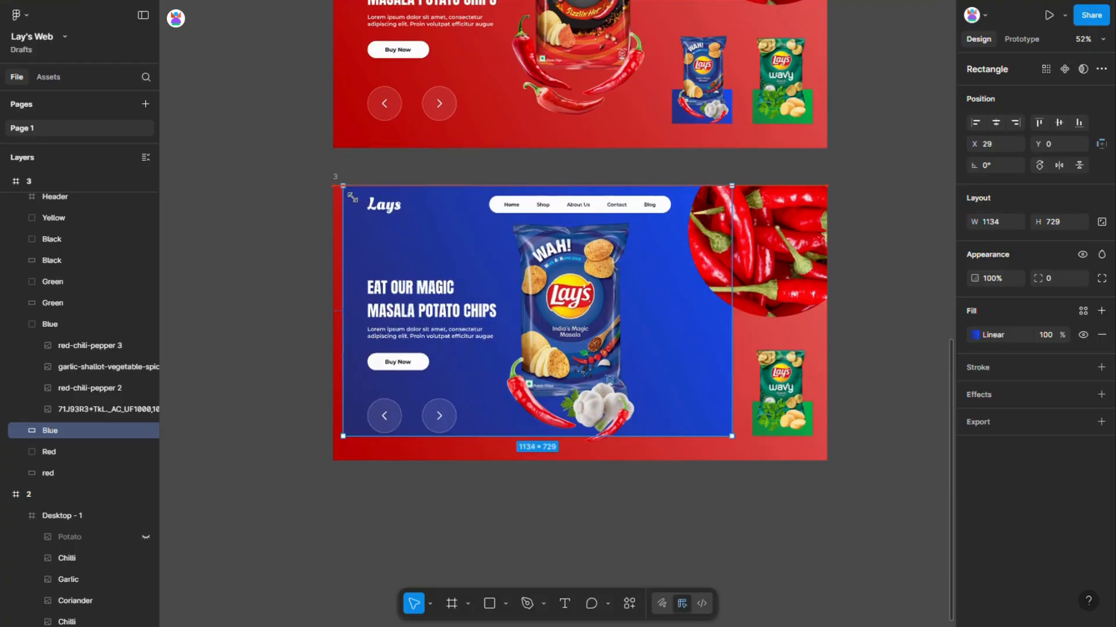
pyautogui.moveTo(746, 448); pyautogui.dragTo(837, 470)
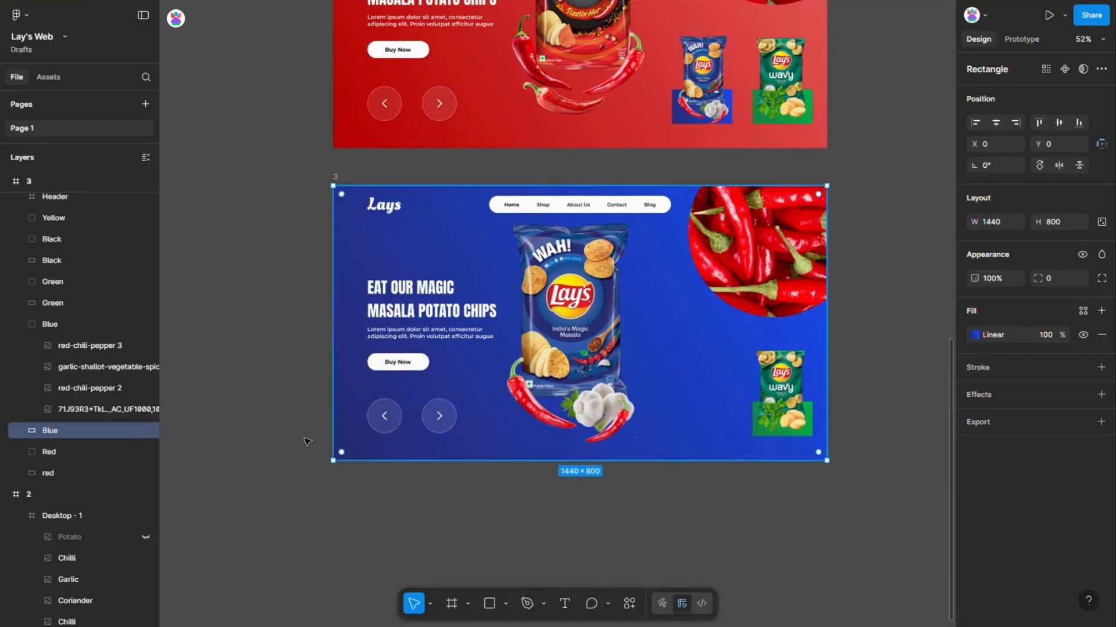
# Step: Shift the green and black pack groups and their colour rectangles together about 230 px to the left in frame 3
pyautogui.click(21, 325)
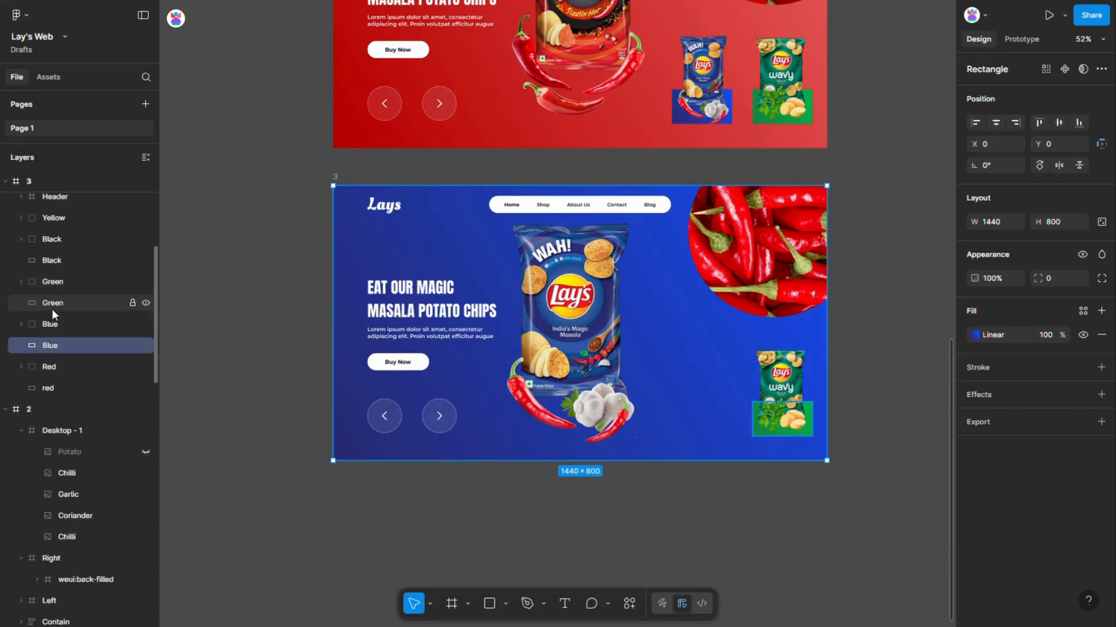
pyautogui.click(52, 308)
pyautogui.scroll(2, 52, 308)
pyautogui.keyDown('shift'); pyautogui.click(66, 308); pyautogui.keyUp('shift')
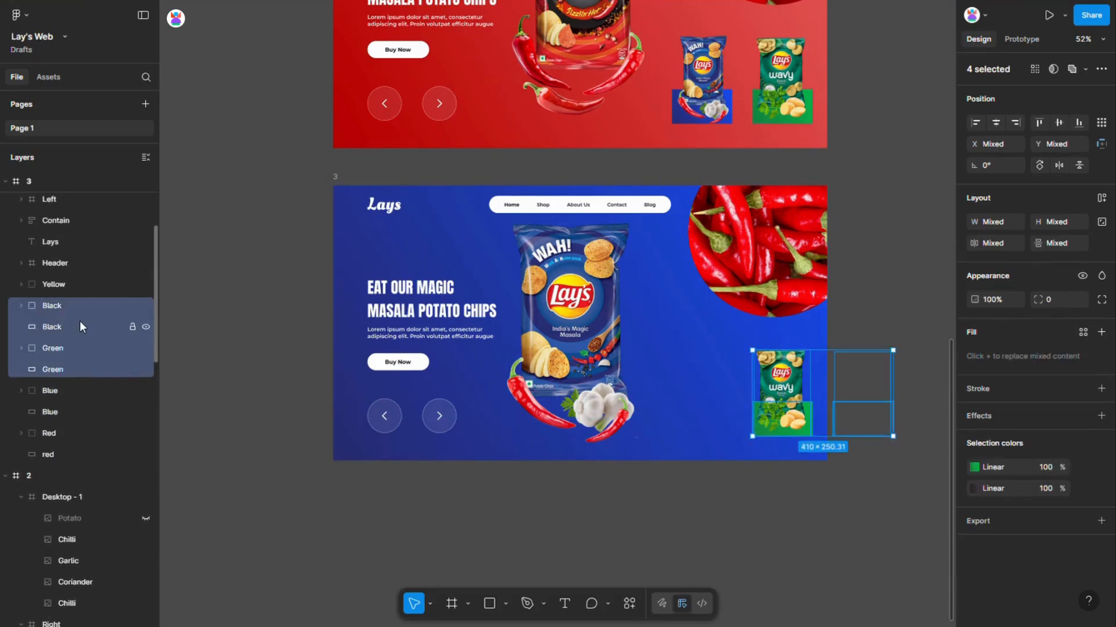
pyautogui.hotkey('shift', 'Left')
pyautogui.hotkey('shift', 'Left')
pyautogui.hotkey('shift', 'Left')
pyautogui.hotkey('shift', 'Left')
pyautogui.hotkey('shift', 'Left')
pyautogui.hotkey('shift', 'Left')
pyautogui.hotkey('shift', 'Left')
pyautogui.hotkey('shift', 'Left')
pyautogui.hotkey('shift', 'Left')
pyautogui.hotkey('shift', 'Left')
pyautogui.hotkey('shift', 'Left')
pyautogui.hotkey('shift', 'Left')
pyautogui.hotkey('shift', 'Left')
pyautogui.hotkey('shift', 'Left')
pyautogui.hotkey('shift', 'Left')
pyautogui.hotkey('shift', 'Left')
pyautogui.hotkey('shift', 'Left')
pyautogui.hotkey('shift', 'Left')
pyautogui.hotkey('shift', 'Left')
pyautogui.hotkey('shift', 'Left')
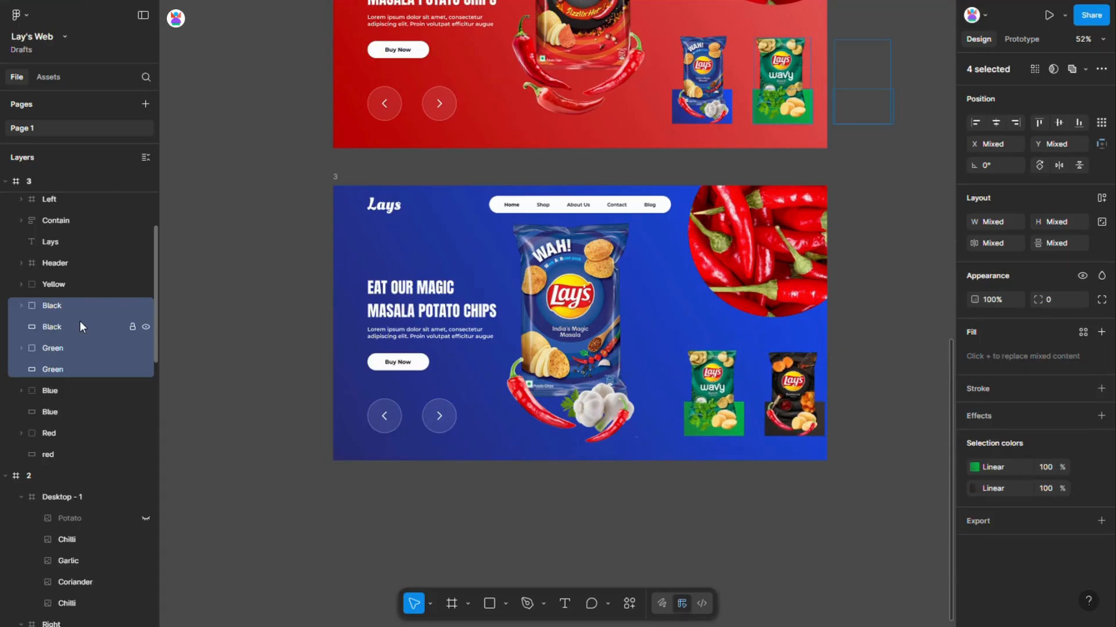
pyautogui.hotkey('shift', 'Left')
pyautogui.hotkey('shift', 'Right')
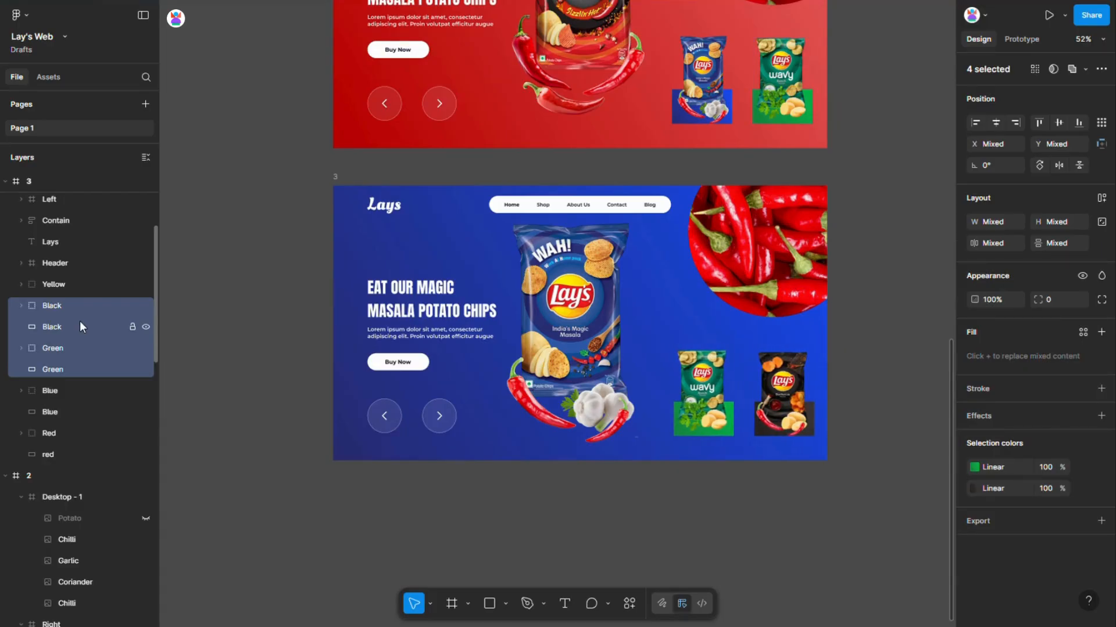
# Step: Hide the chilli photo in frame 3's circular holder and duplicate the frame directly below, aligned with frame 3
pyautogui.keyDown('ctrl'); pyautogui.click(749, 247); pyautogui.keyUp('ctrl')
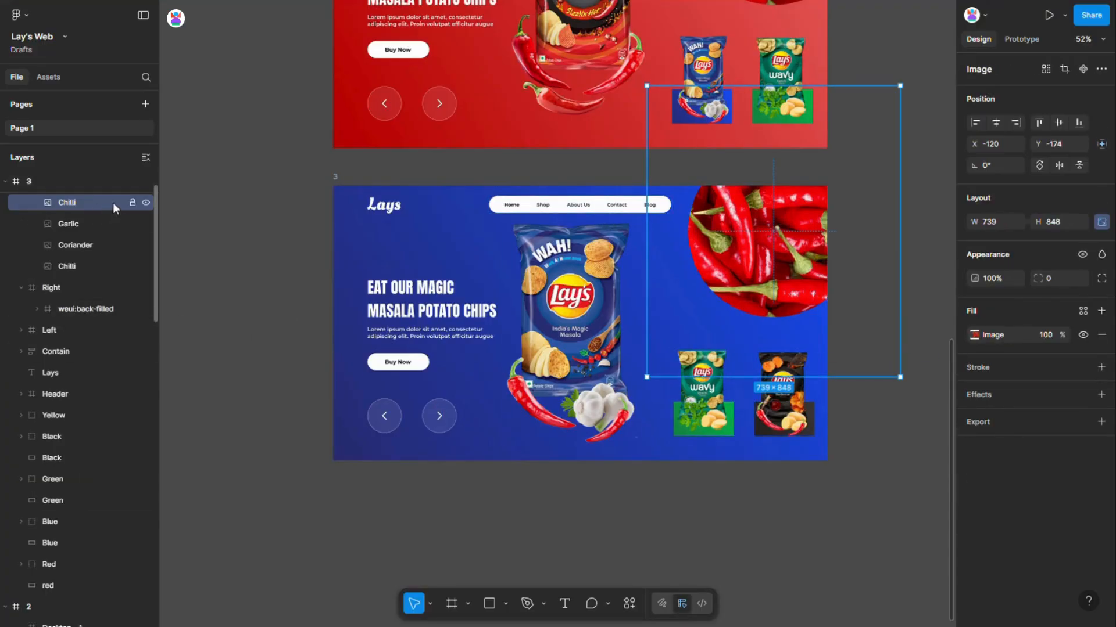
pyautogui.click(147, 202)
pyautogui.click(337, 176)
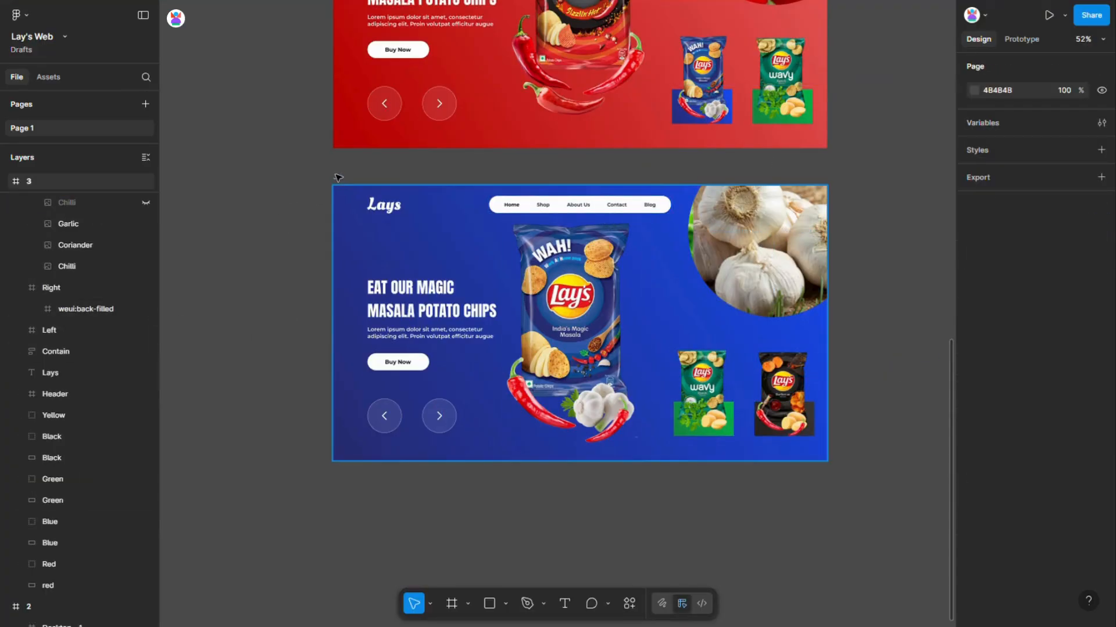
pyautogui.moveTo(348, 280); pyautogui.dragTo(335, 474)
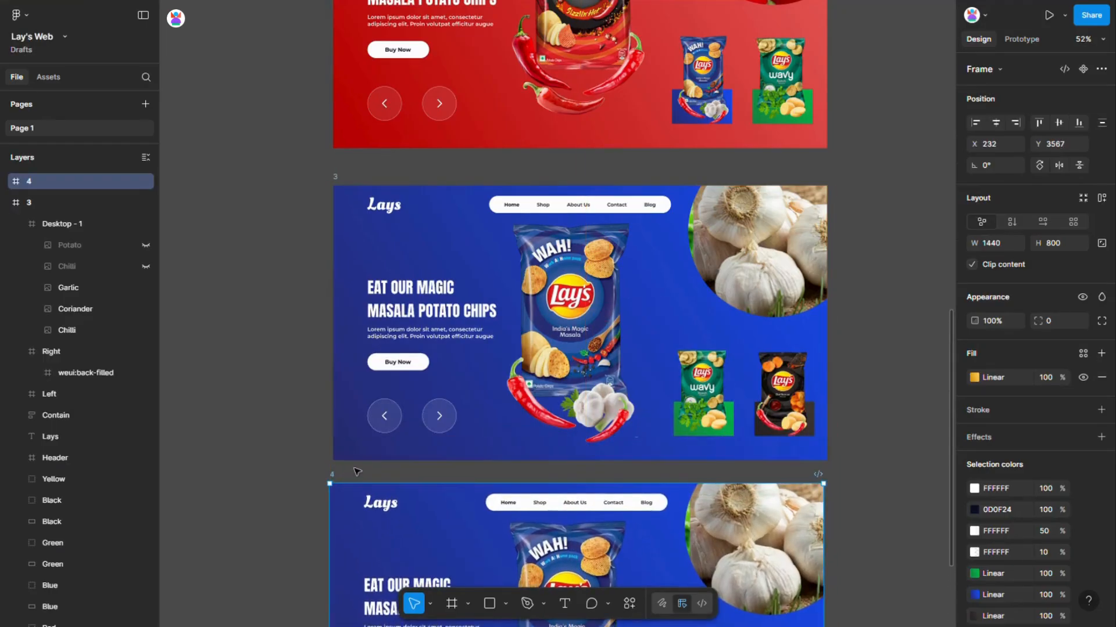
pyautogui.scroll(-3, 355, 467)
pyautogui.moveTo(333, 287); pyautogui.dragTo(337, 305)
# Step: Move the Blue pack group straight up out of view in frame 4, to Y -652
pyautogui.scroll(-3, 566, 334)
pyautogui.click(566, 334)
pyautogui.hotkey('shift', 'Up')
pyautogui.hotkey('shift', 'Up')
pyautogui.hotkey('shift', 'Up')
pyautogui.hotkey('shift', 'Up')
pyautogui.hotkey('shift', 'Up')
pyautogui.hotkey('shift', 'Up')
pyautogui.hotkey('shift', 'Up')
pyautogui.hotkey('shift', 'Up')
pyautogui.hotkey('shift', 'Up')
pyautogui.hotkey('shift', 'Up')
pyautogui.hotkey('shift', 'Up')
pyautogui.hotkey('shift', 'Up')
pyautogui.hotkey('shift', 'Up')
pyautogui.hotkey('shift', 'Up')
pyautogui.hotkey('shift', 'Up')
pyautogui.hotkey('shift', 'Up')
pyautogui.hotkey('shift', 'Up')
pyautogui.hotkey('shift', 'Up')
pyautogui.hotkey('shift', 'Up')
pyautogui.hotkey('shift', 'Up')
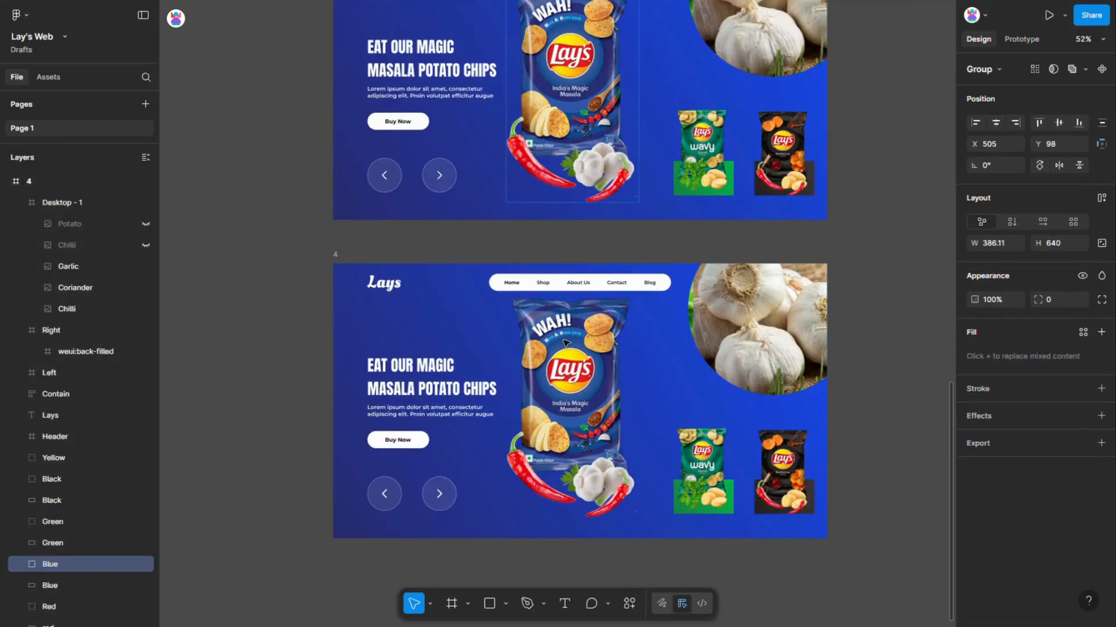
pyautogui.hotkey('shift', 'Up')
pyautogui.hotkey('shift', 'Up')
pyautogui.hotkey('shift', 'Up')
pyautogui.hotkey('shift', 'Up')
pyautogui.hotkey('shift', 'Up')
pyautogui.hotkey('shift', 'Up')
pyautogui.hotkey('shift', 'Up')
pyautogui.hotkey('shift', 'Up')
pyautogui.hotkey('shift', 'Up')
pyautogui.hotkey('shift', 'Up')
pyautogui.hotkey('shift', 'Up')
pyautogui.hotkey('shift', 'Up')
pyautogui.hotkey('shift', 'Up')
pyautogui.hotkey('shift', 'Up')
pyautogui.hotkey('shift', 'Up')
pyautogui.hotkey('shift', 'Up')
pyautogui.hotkey('shift', 'Up')
pyautogui.hotkey('shift', 'Up')
pyautogui.hotkey('shift', 'Up')
pyautogui.hotkey('shift', 'Up')
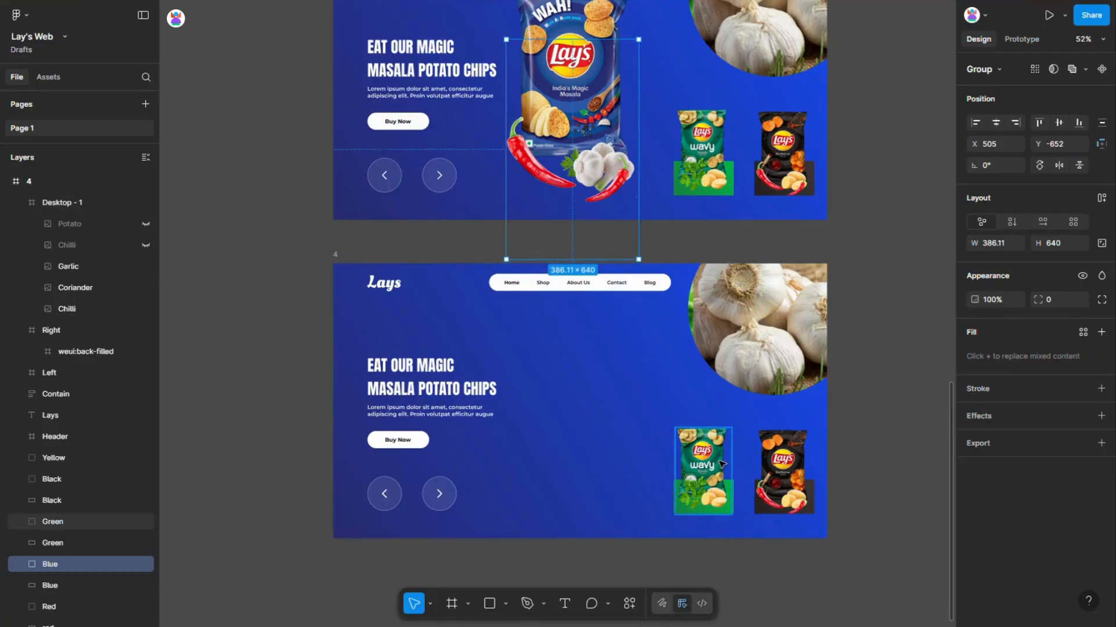
# Step: Move the Green pack group to the centre of frame 4 and enlarge it to about 437 by 677
pyautogui.moveTo(714, 473); pyautogui.dragTo(589, 421)
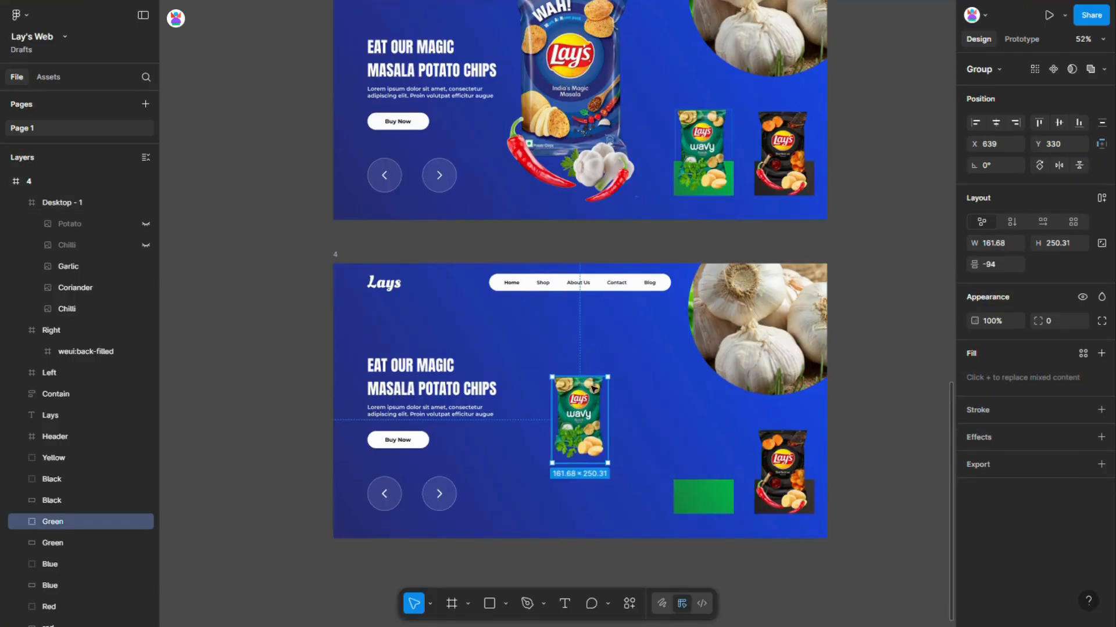
pyautogui.moveTo(593, 377); pyautogui.dragTo(593, 311)
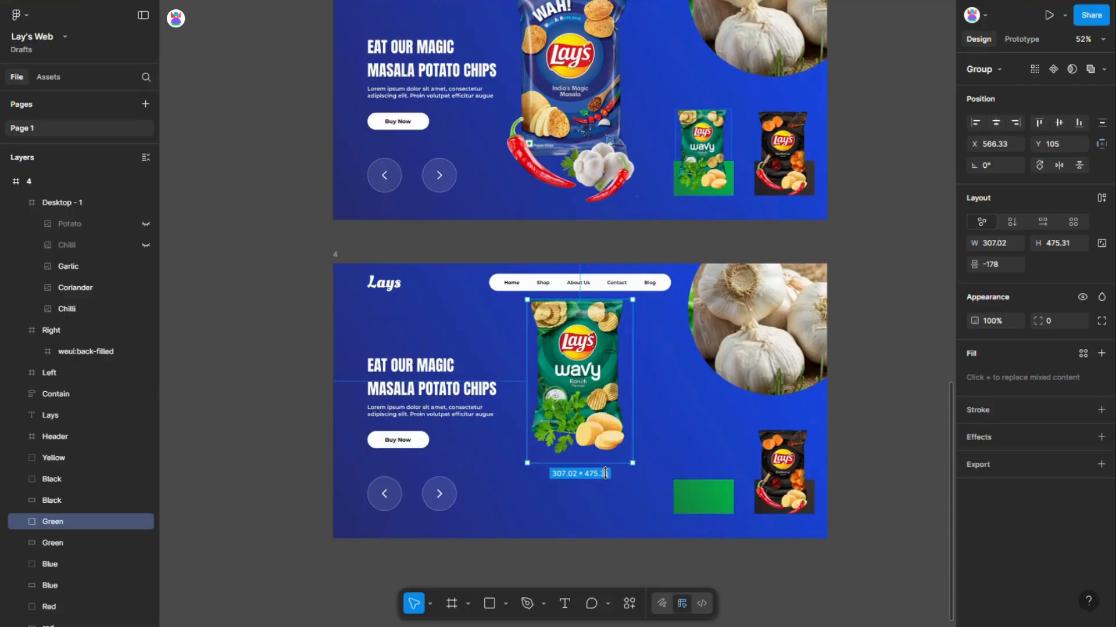
pyautogui.moveTo(605, 473); pyautogui.dragTo(602, 544)
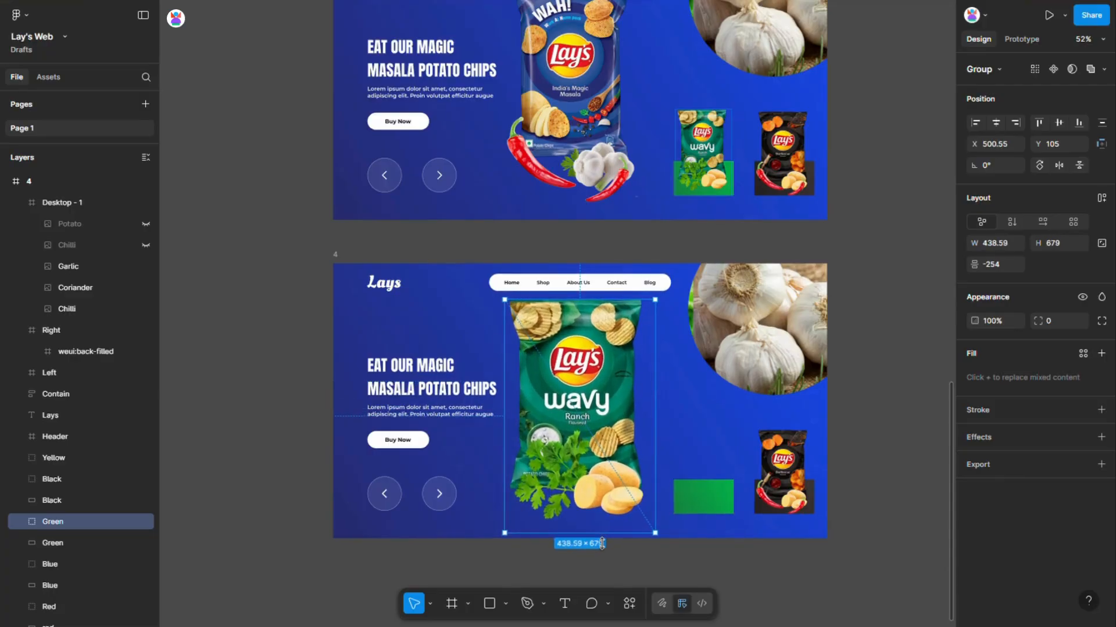
# Step: Enlarge the green gradient rectangle so it covers the whole 1440 by 800 background of frame 4
pyautogui.click(697, 495)
pyautogui.moveTo(675, 482); pyautogui.dragTo(346, 275)
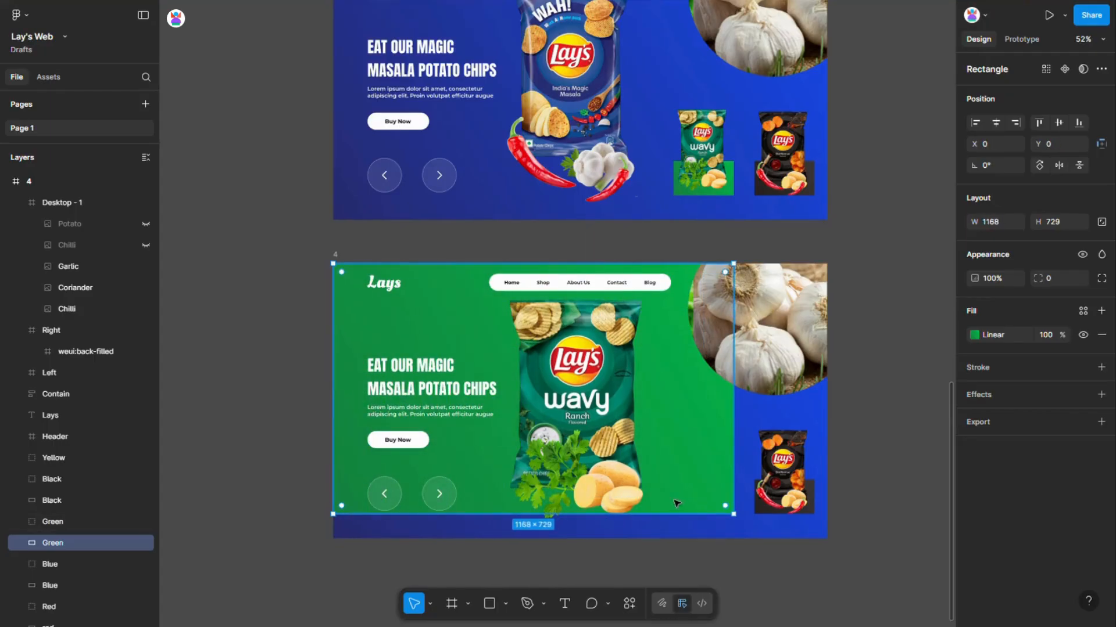
pyautogui.moveTo(744, 526); pyautogui.dragTo(830, 547)
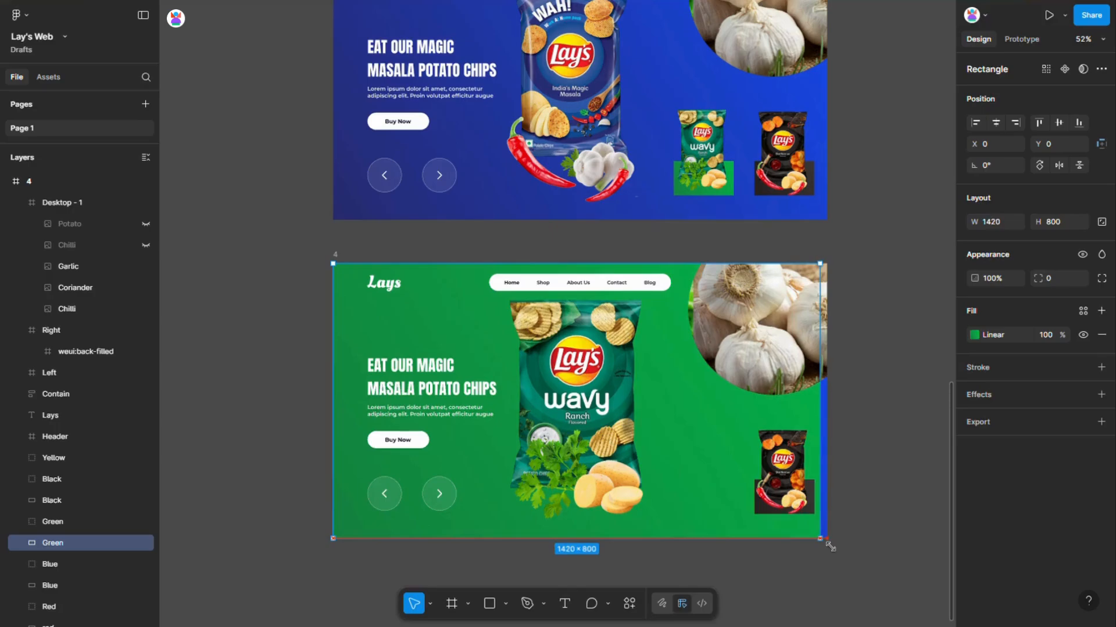
# Step: Shift the black pack group and its dark rectangle together about 200 px to the left in frame 4
pyautogui.click(793, 508)
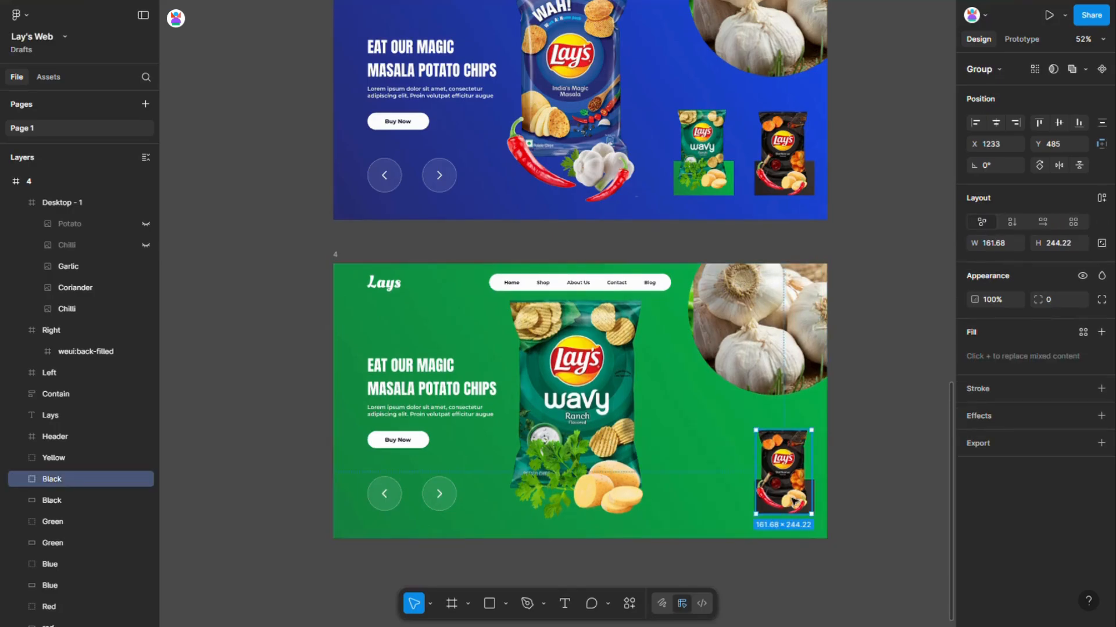
pyautogui.keyDown('shift'); pyautogui.click(95, 501); pyautogui.keyUp('shift')
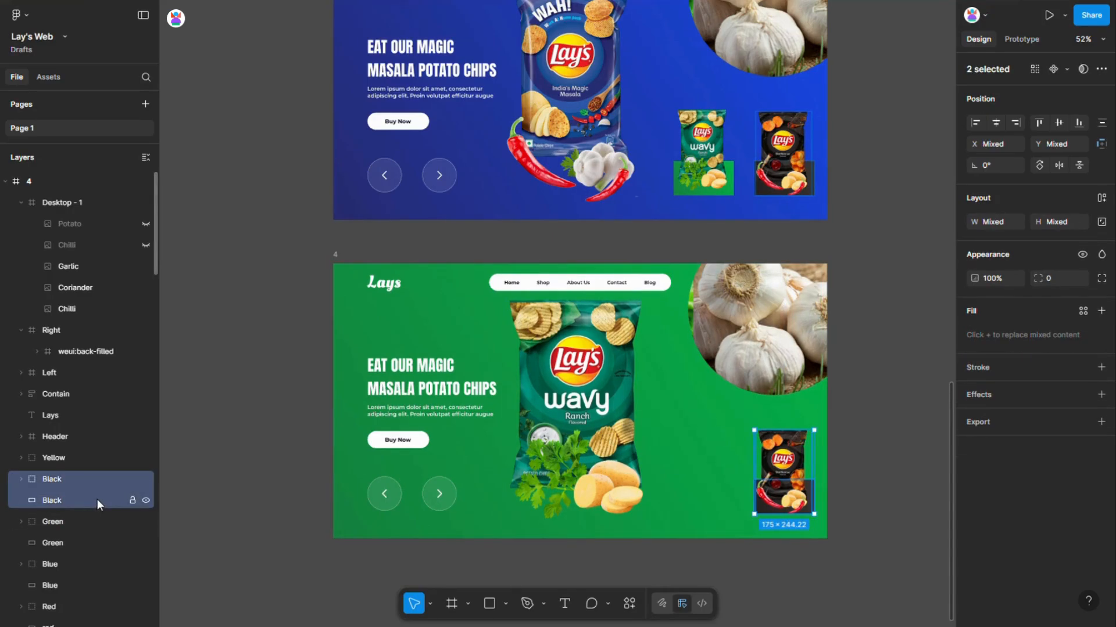
pyautogui.hotkey('shift', 'Left')
pyautogui.hotkey('shift', 'Left')
pyautogui.hotkey('shift', 'Left')
pyautogui.hotkey('shift', 'Left')
pyautogui.hotkey('shift', 'Left')
pyautogui.hotkey('shift', 'Left')
pyautogui.hotkey('shift', 'Left')
pyautogui.hotkey('shift', 'Left')
pyautogui.hotkey('shift', 'Left')
pyautogui.hotkey('shift', 'Left')
pyautogui.hotkey('shift', 'Left')
pyautogui.hotkey('shift', 'Left')
pyautogui.hotkey('shift', 'Left')
pyautogui.hotkey('shift', 'Left')
pyautogui.hotkey('shift', 'Left')
pyautogui.hotkey('shift', 'Left')
pyautogui.hotkey('shift', 'Left')
pyautogui.hotkey('shift', 'Left')
pyautogui.hotkey('shift', 'Left')
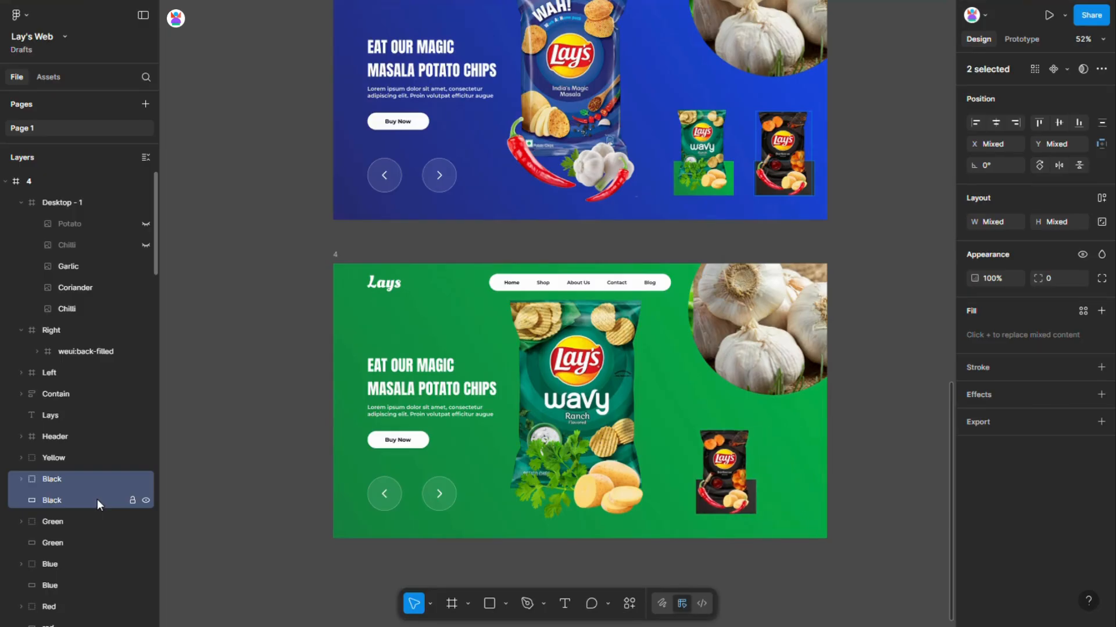
pyautogui.hotkey('shift', 'Left')
pyautogui.hotkey('shift', 'Left')
pyautogui.hotkey('shift', 'Left')
# Step: Reposition the garlic photo inside frame 4's circular holder to X -18, Y -38 so it fills the circle
pyautogui.click(775, 336)
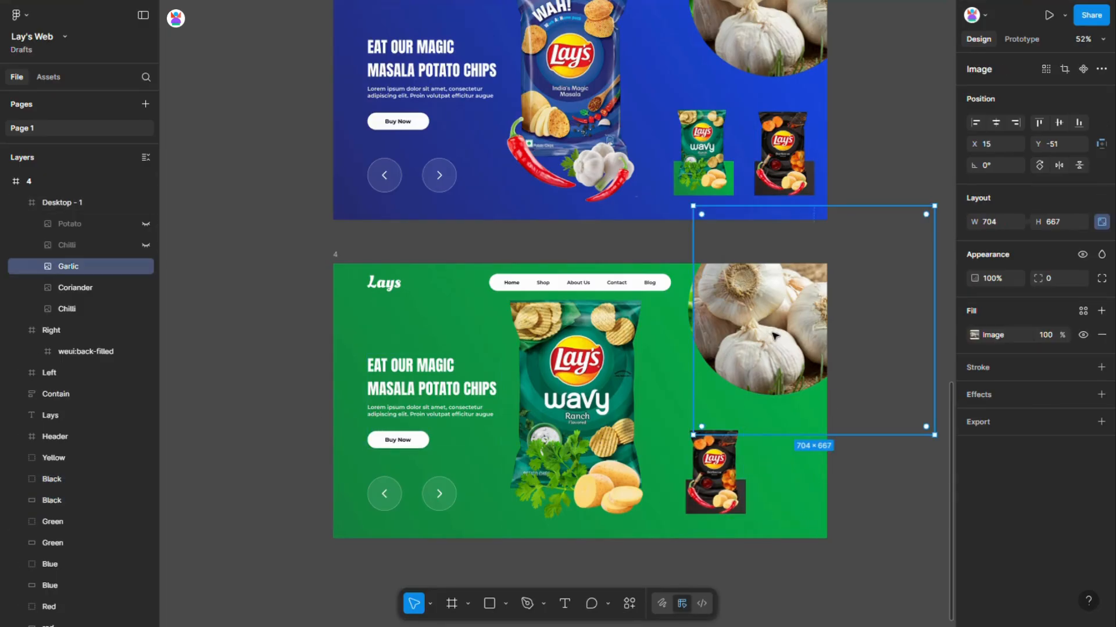
pyautogui.moveTo(763, 330); pyautogui.dragTo(756, 328)
pyautogui.scroll(1, 767, 349)
pyautogui.moveTo(767, 368); pyautogui.dragTo(771, 373)
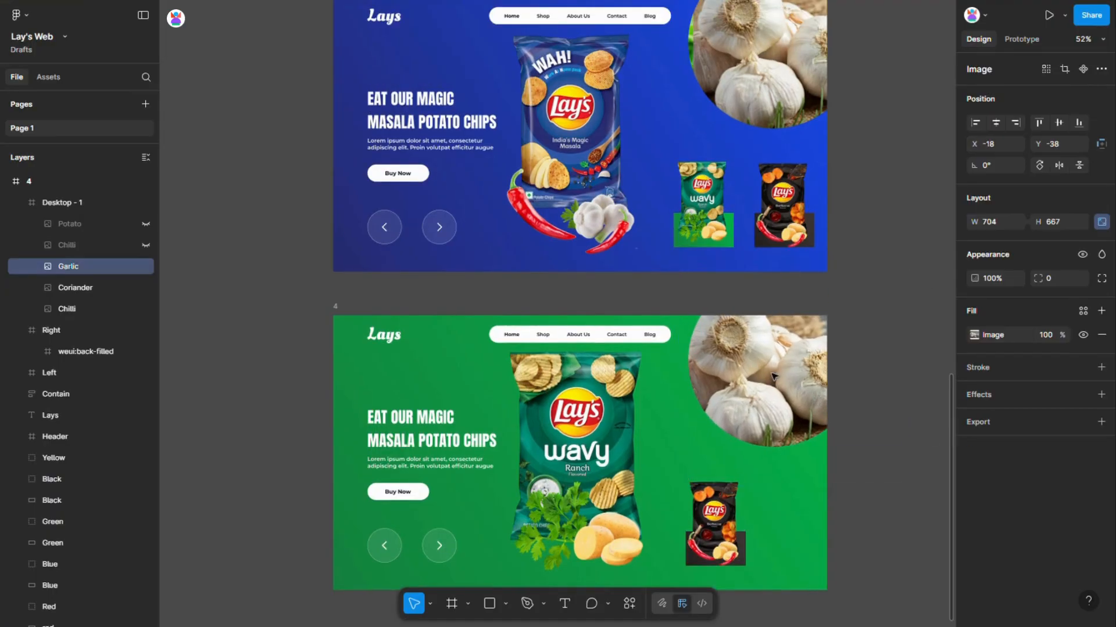
# Step: Set the position of the garlic photo in frame 3's circular holder to X -18, Y -38
pyautogui.scroll(1, 773, 376)
pyautogui.click(755, 71)
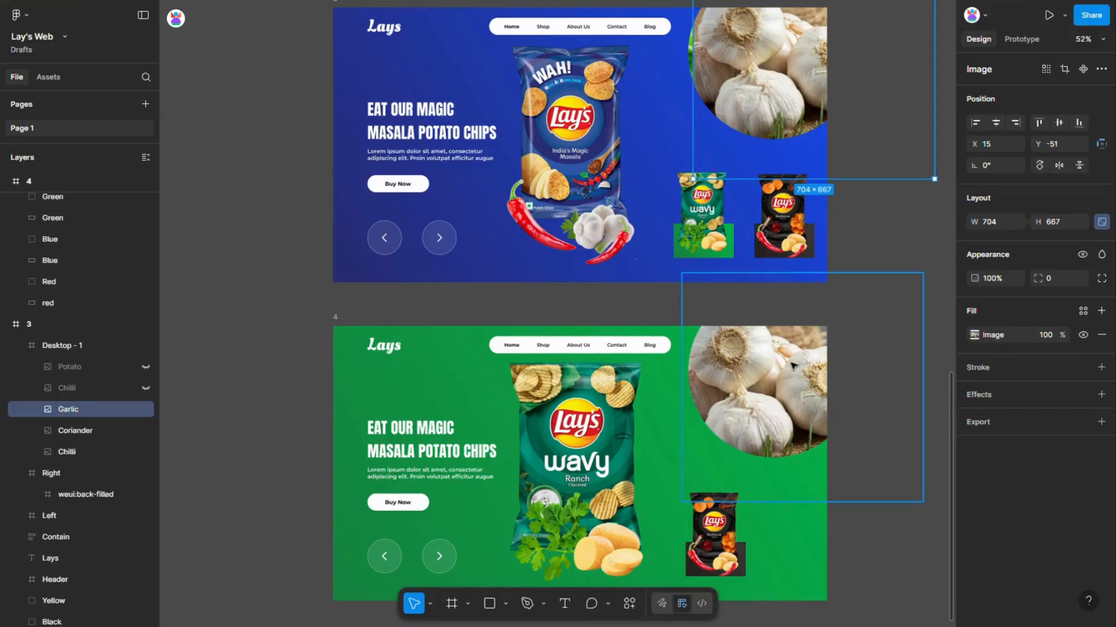
pyautogui.scroll(2, 792, 365)
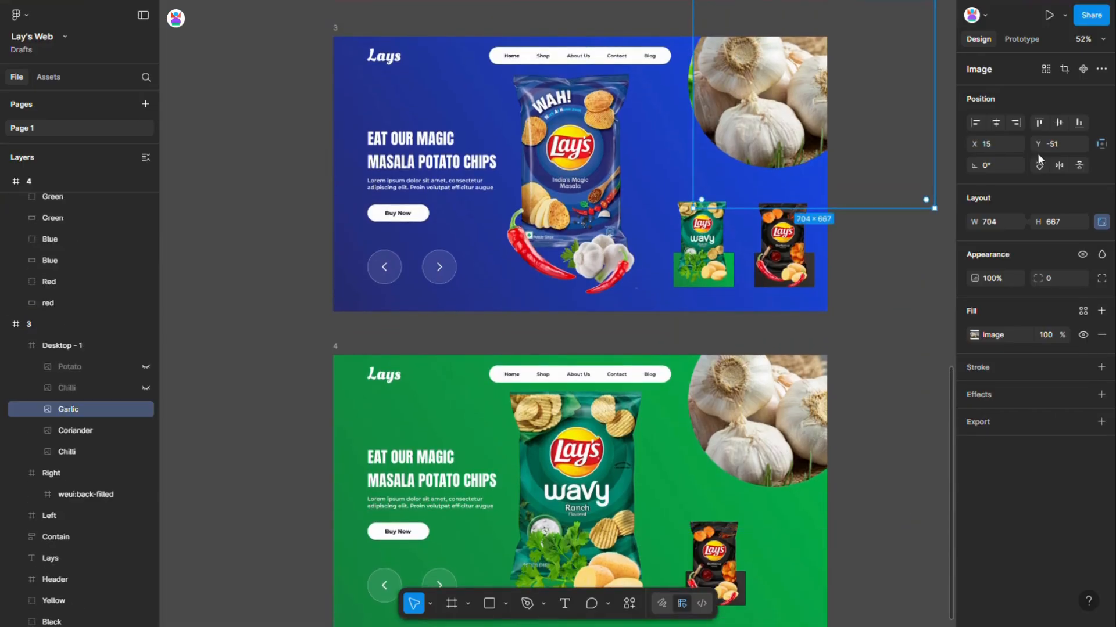
pyautogui.click(1002, 142)
pyautogui.write('-18')
pyautogui.press('Tab')
pyautogui.write('-38')
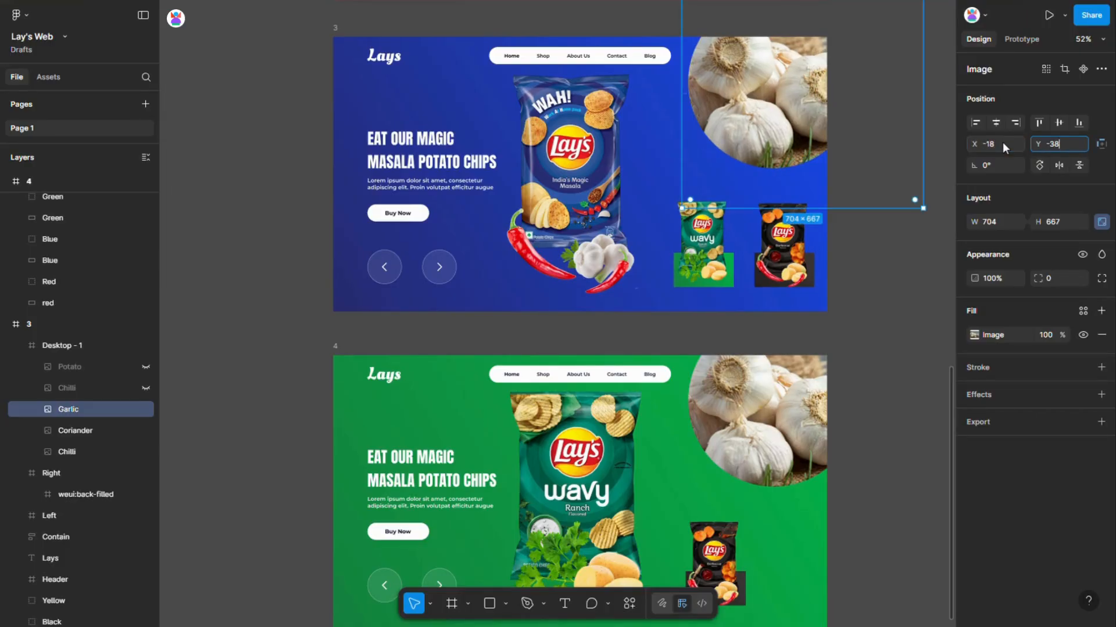
pyautogui.press('Return')
# Step: Hide the garlic photo in frame 4's circular holder and duplicate the frame directly below, at X 242, Y 4542
pyautogui.scroll(-4, 555, 377)
pyautogui.scroll(-1, 581, 407)
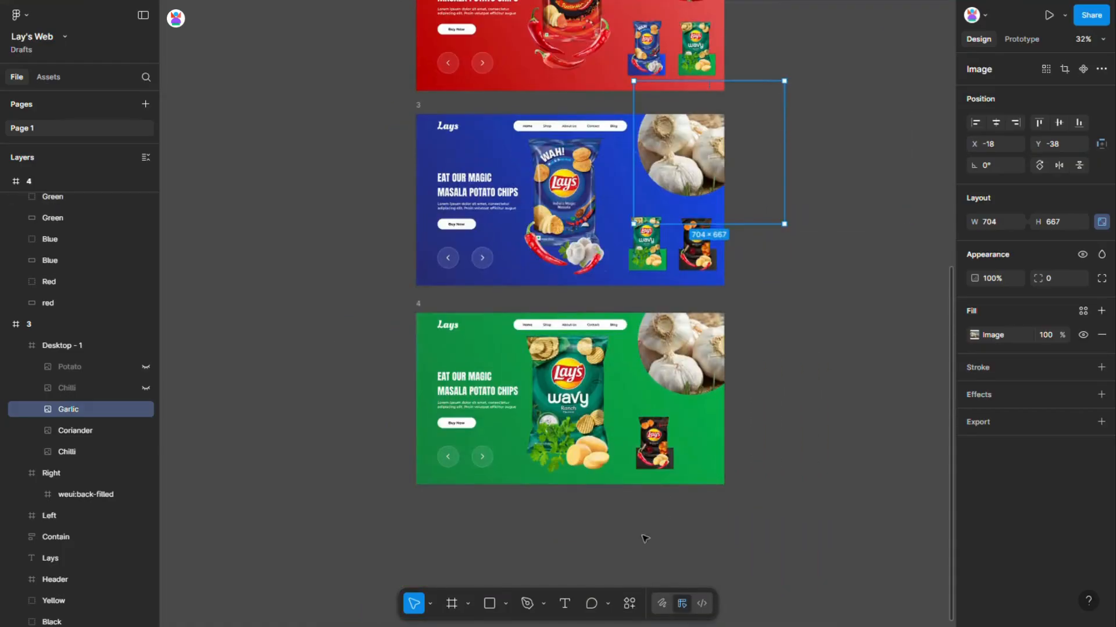
pyautogui.scroll(2, 595, 525)
pyautogui.click(617, 545)
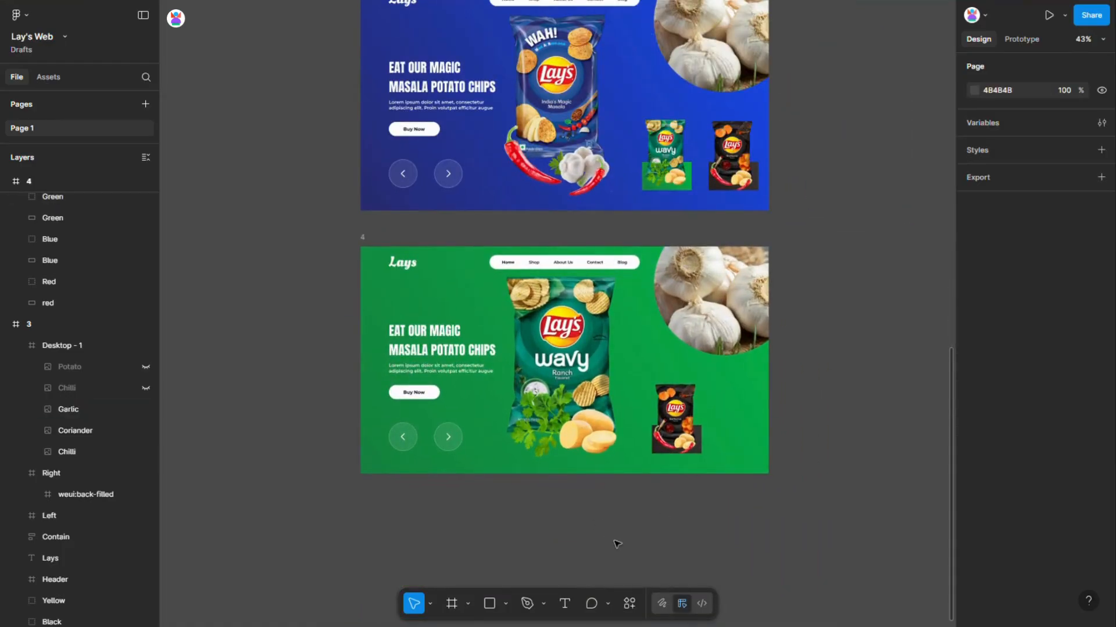
pyautogui.scroll(-1, 617, 541)
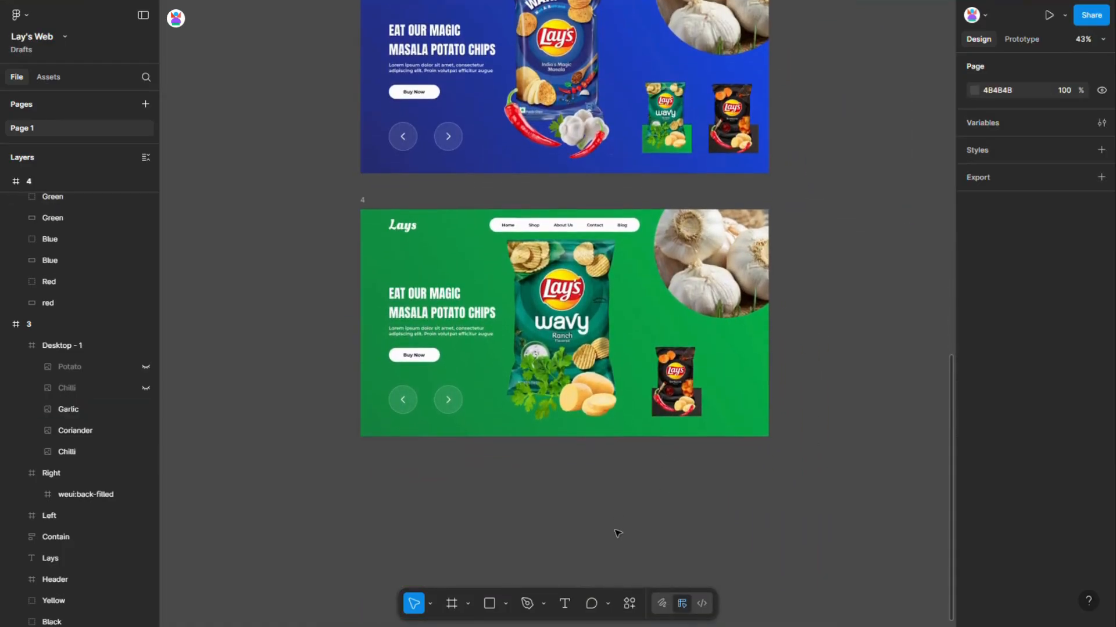
pyautogui.click(694, 266)
pyautogui.click(146, 203)
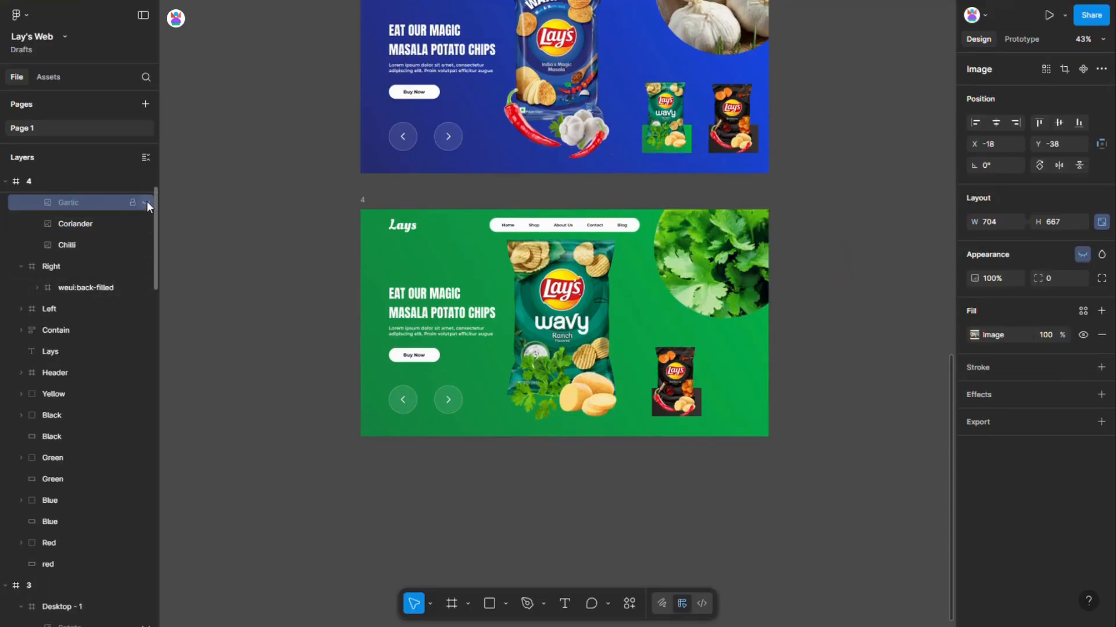
pyautogui.click(369, 203)
pyautogui.moveTo(364, 201); pyautogui.dragTo(369, 462)
pyautogui.scroll(-5, 372, 459)
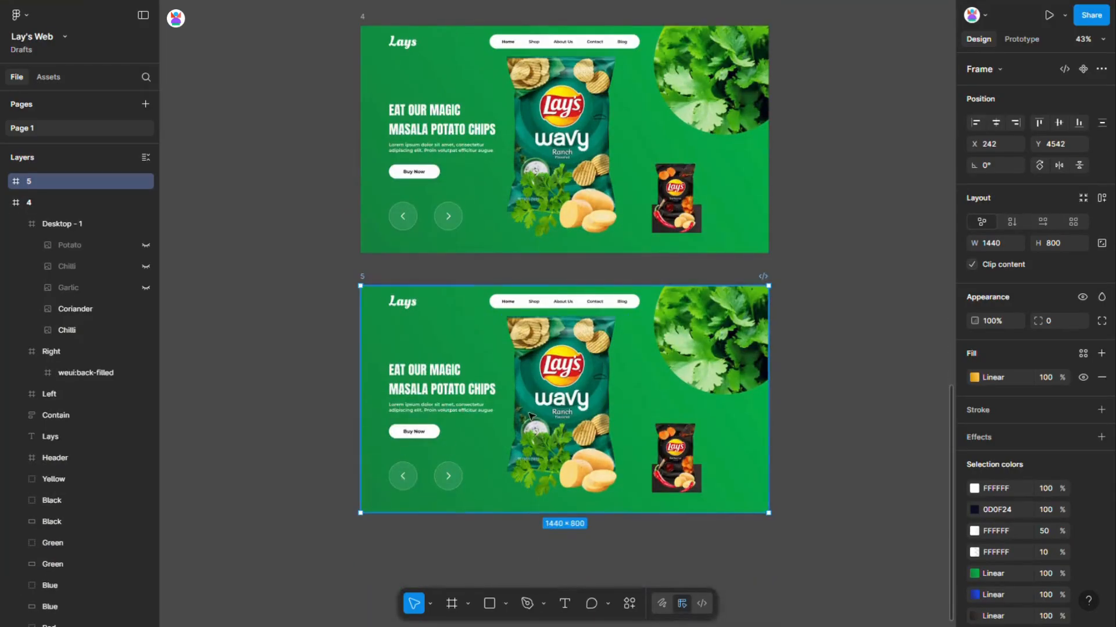
# Step: Move the green Wavy pack group straight up out of frame 5 to Y -635
pyautogui.click(580, 389)
pyautogui.hotkey('shift', 'Up')
pyautogui.hotkey('shift', 'Up')
pyautogui.hotkey('shift', 'Up')
pyautogui.hotkey('shift', 'Up')
pyautogui.hotkey('shift', 'Up')
pyautogui.hotkey('shift', 'Up')
pyautogui.hotkey('shift', 'Up')
pyautogui.hotkey('shift', 'Up')
pyautogui.hotkey('shift', 'Up')
pyautogui.hotkey('shift', 'Up')
pyautogui.hotkey('shift', 'Up')
pyautogui.hotkey('shift', 'Up')
pyautogui.hotkey('shift', 'Up')
pyautogui.hotkey('shift', 'Up')
pyautogui.hotkey('shift', 'Up')
pyautogui.hotkey('shift', 'Up')
pyautogui.hotkey('shift', 'Up')
pyautogui.hotkey('shift', 'Up')
pyautogui.hotkey('shift', 'Up')
pyautogui.hotkey('shift', 'Up')
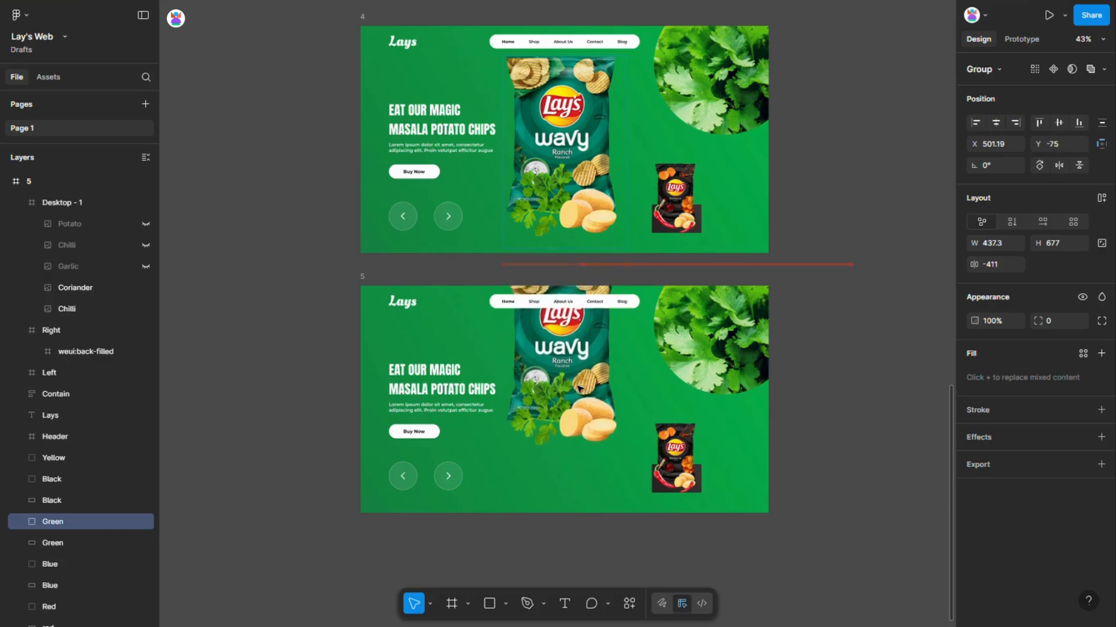
pyautogui.hotkey('shift', 'Up')
pyautogui.hotkey('shift', 'Up')
pyautogui.hotkey('shift', 'Up')
pyautogui.hotkey('shift', 'Up')
pyautogui.hotkey('shift', 'Up')
pyautogui.hotkey('shift', 'Up')
pyautogui.hotkey('shift', 'Up')
pyautogui.hotkey('shift', 'Up')
pyautogui.hotkey('shift', 'Up')
pyautogui.hotkey('shift', 'Up')
pyautogui.hotkey('shift', 'Up')
pyautogui.hotkey('shift', 'Up')
pyautogui.hotkey('shift', 'Up')
pyautogui.hotkey('shift', 'Up')
pyautogui.hotkey('shift', 'Up')
pyautogui.hotkey('shift', 'Up')
pyautogui.hotkey('shift', 'Up')
pyautogui.hotkey('shift', 'Up')
pyautogui.hotkey('shift', 'Up')
pyautogui.hotkey('shift', 'Up')
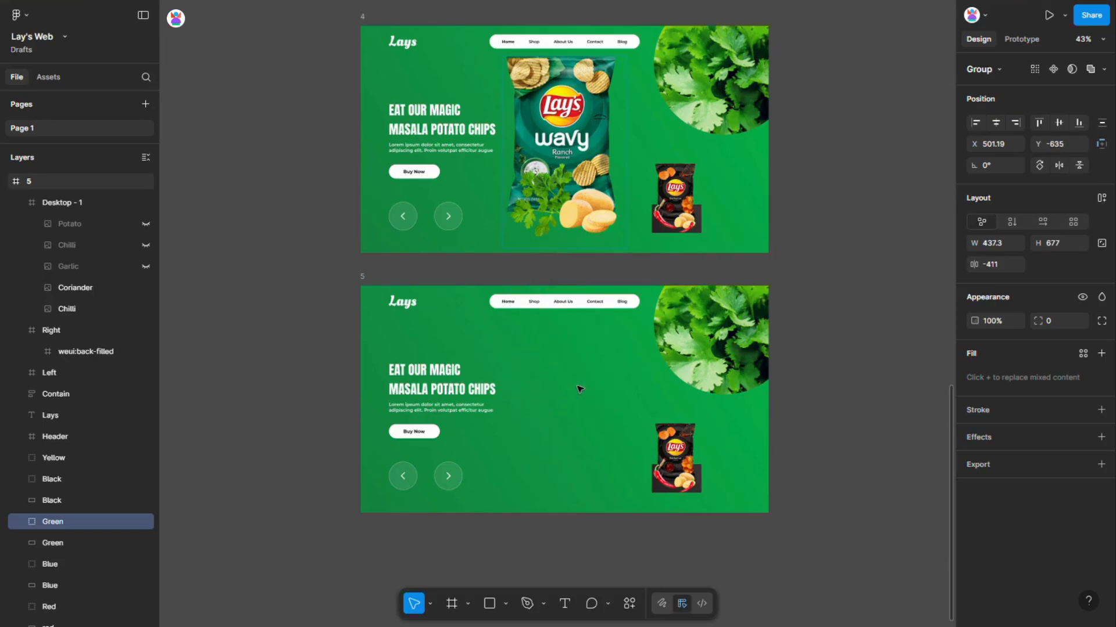
pyautogui.doubleClick(686, 457)
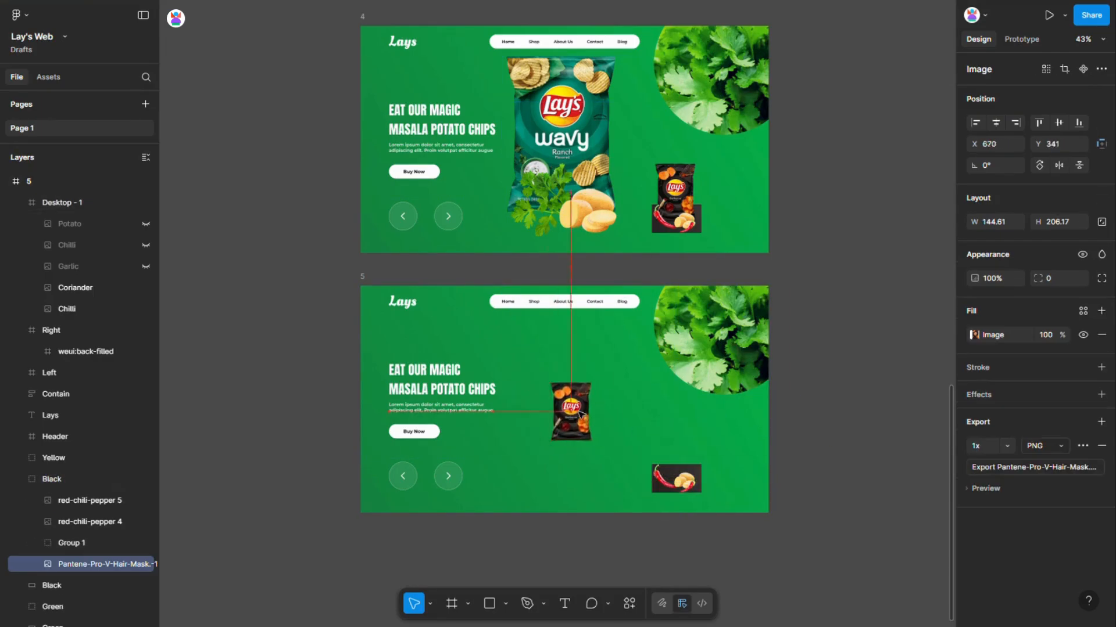
pyautogui.moveTo(685, 457); pyautogui.dragTo(580, 414)
pyautogui.hotkey('ctrl', 'z')
# Step: Move the whole black Barbecue pack group to the middle of frame 5 and enlarge it to nearly the full frame height
pyautogui.click(672, 531)
pyautogui.moveTo(659, 458); pyautogui.dragTo(564, 425)
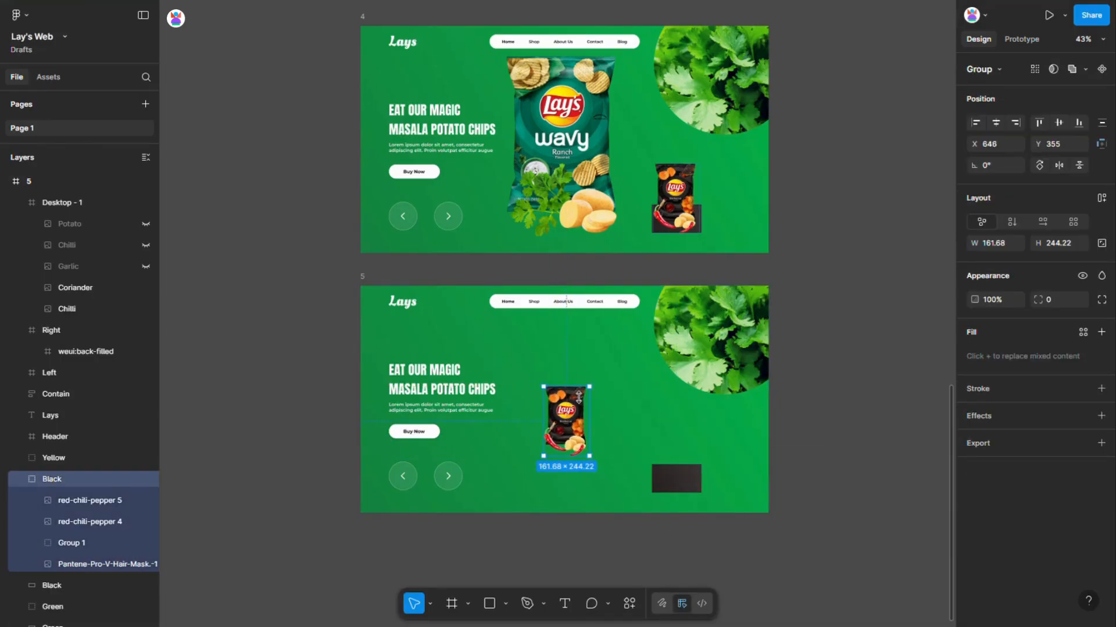
pyautogui.moveTo(575, 388); pyautogui.dragTo(574, 317)
pyautogui.moveTo(565, 457); pyautogui.dragTo(568, 520)
# Step: Stretch the dark rectangle in frame 5 to 1440 by 800 at X 0, Y 0 so it covers the background
pyautogui.click(660, 477)
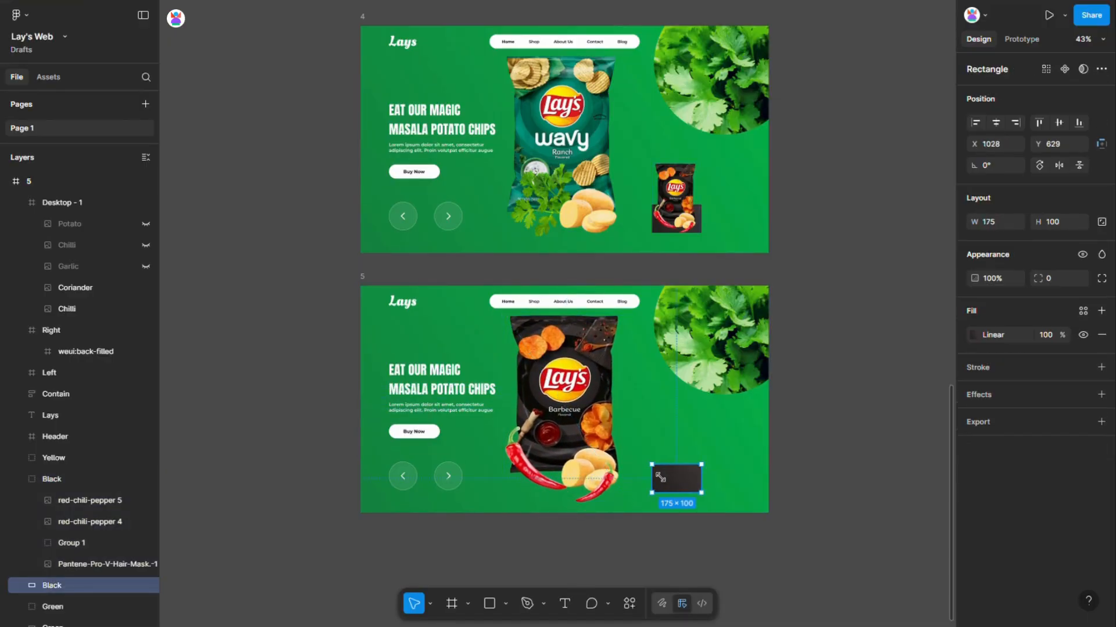
pyautogui.moveTo(660, 478); pyautogui.dragTo(372, 295)
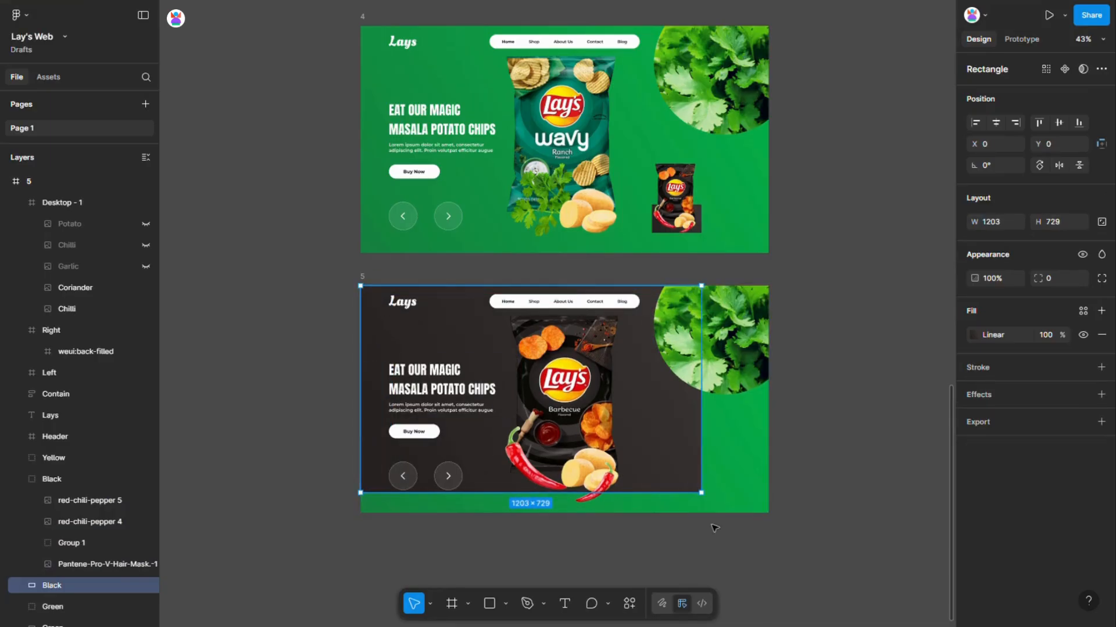
pyautogui.moveTo(710, 500); pyautogui.dragTo(781, 522)
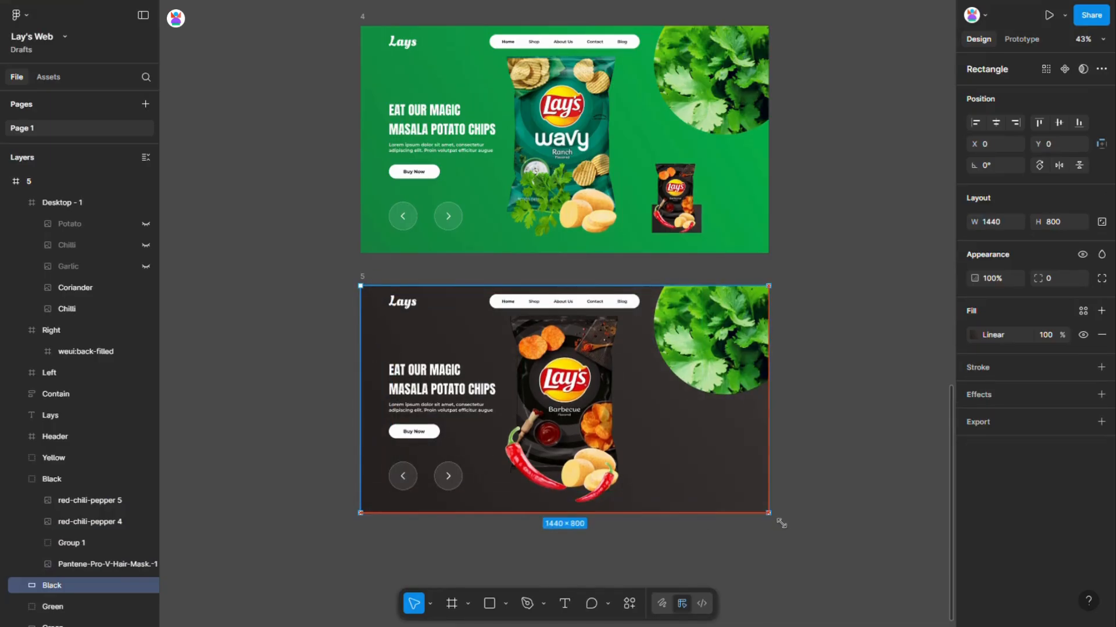
# Step: Hide the Coriander photo in frame 5's circular holder
pyautogui.scroll(2, 817, 553)
pyautogui.click(824, 531)
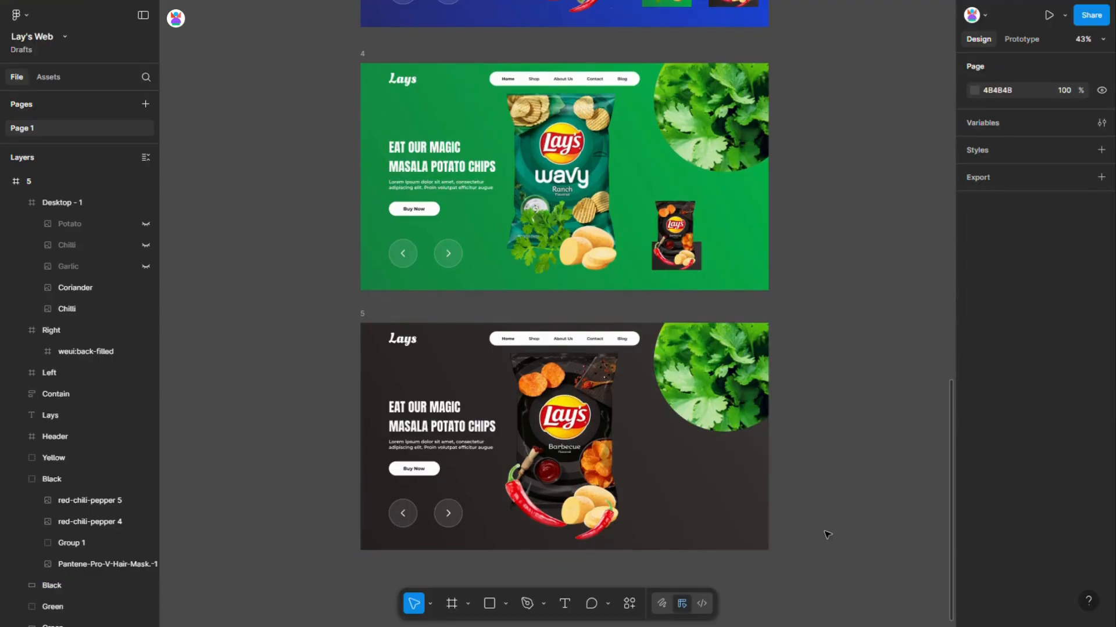
pyautogui.click(700, 356)
pyautogui.click(145, 288)
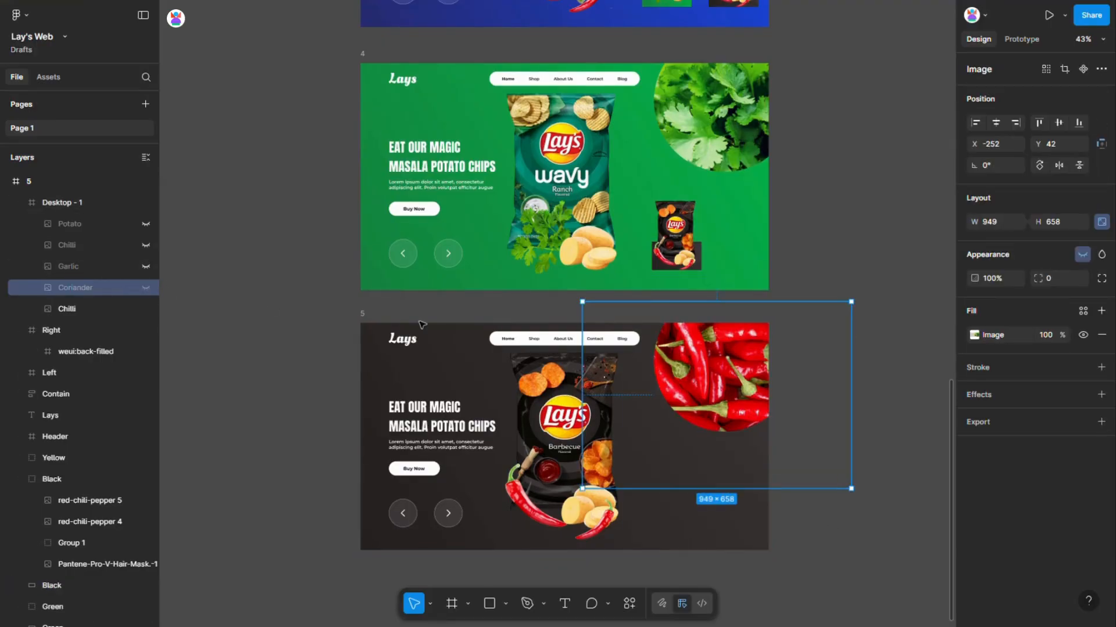
# Step: Add an on-click prototype link from frame 1's right arrow button to frame 2
pyautogui.scroll(10, 871, 465)
pyautogui.scroll(10, 875, 466)
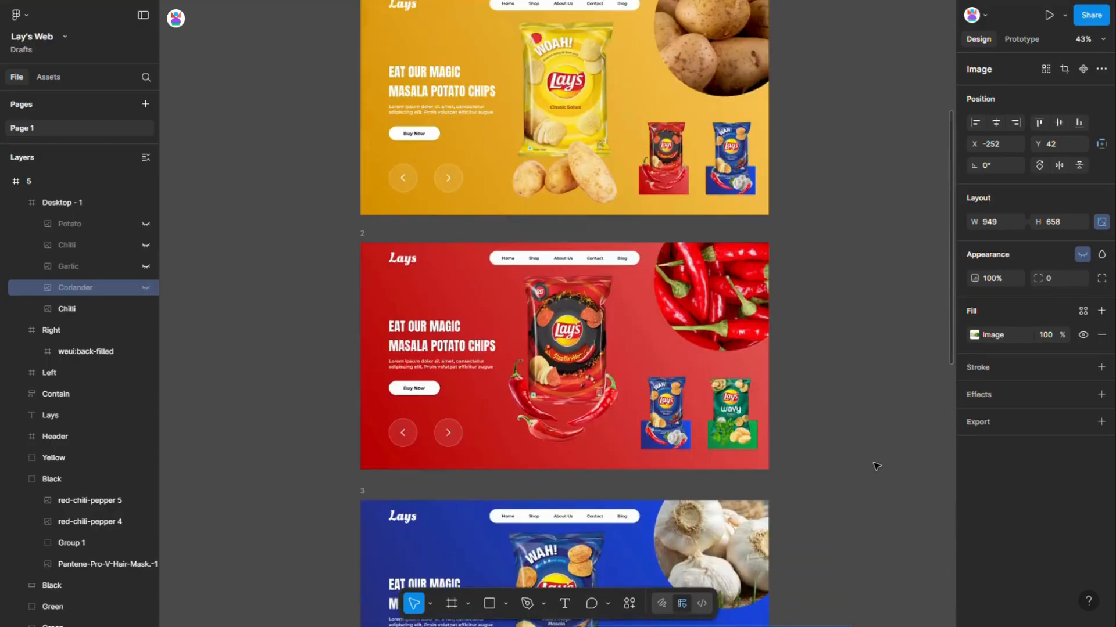
pyautogui.click(876, 467)
pyautogui.click(1022, 39)
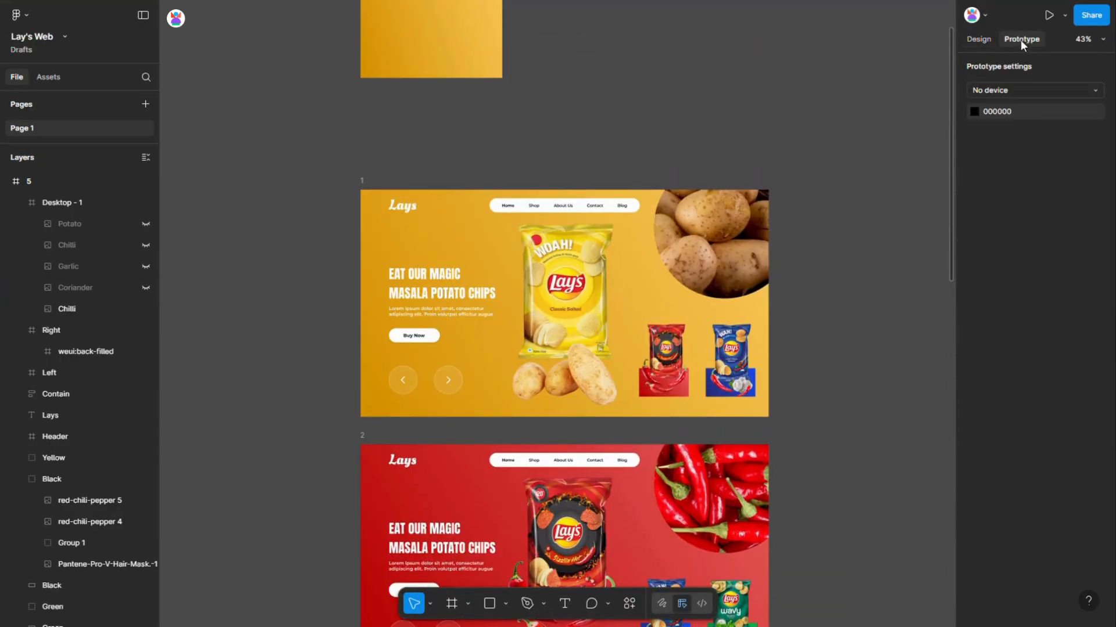
pyautogui.click(449, 379)
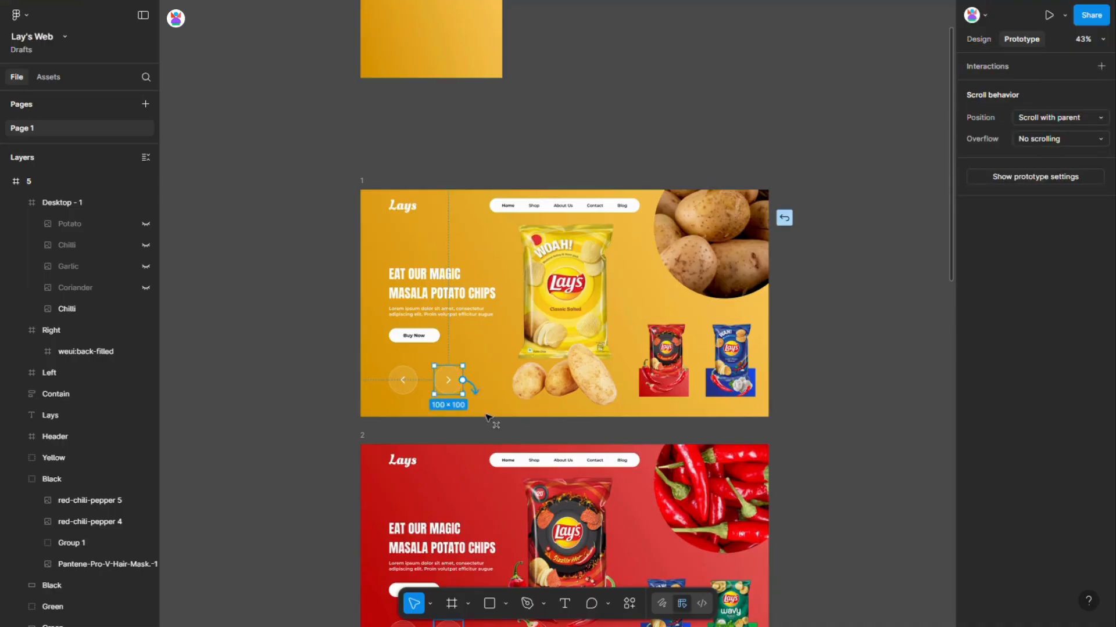
pyautogui.moveTo(498, 452); pyautogui.dragTo(499, 453)
# Step: Set the frame 1 to frame 2 transition to Smart animate with the Gentle curve and a 1200 ms duration
pyautogui.scroll(-3, 612, 499)
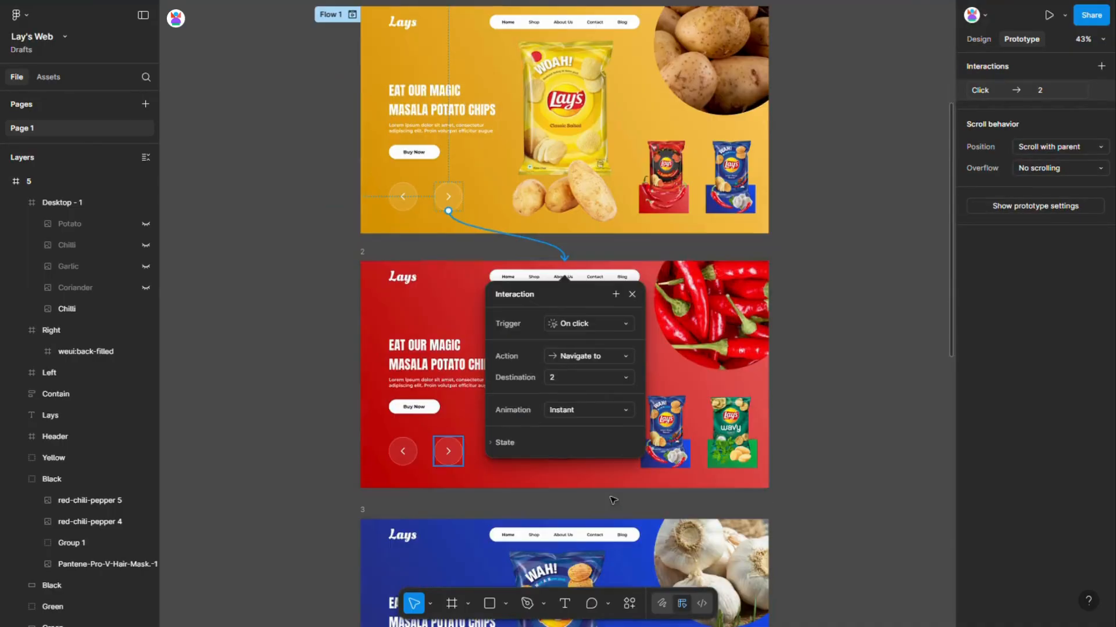
pyautogui.click(562, 414)
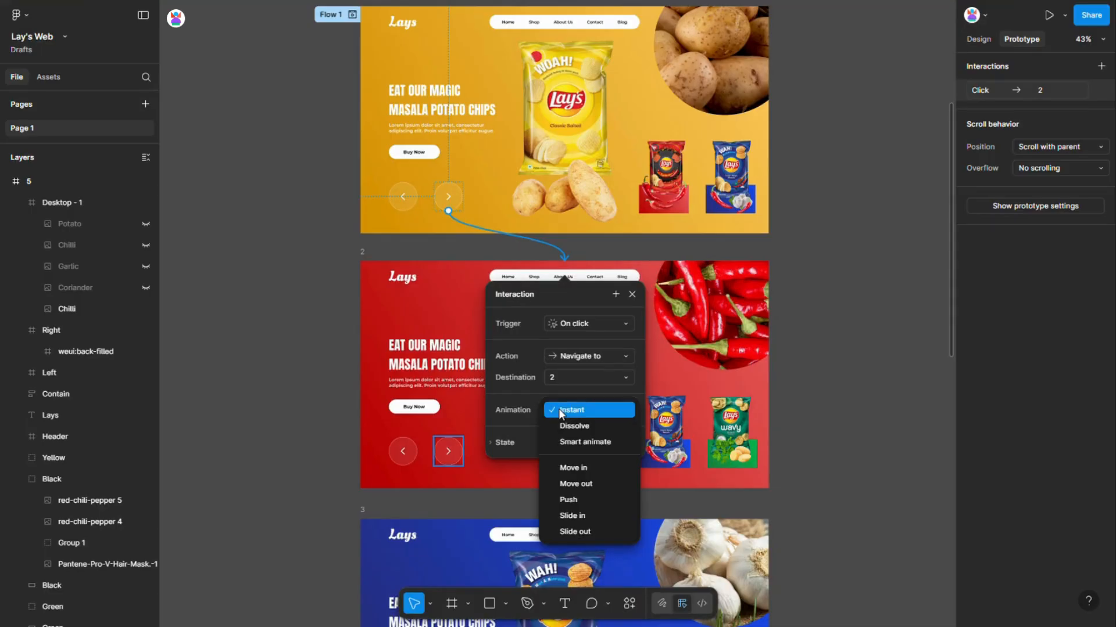
pyautogui.click(574, 443)
pyautogui.click(578, 437)
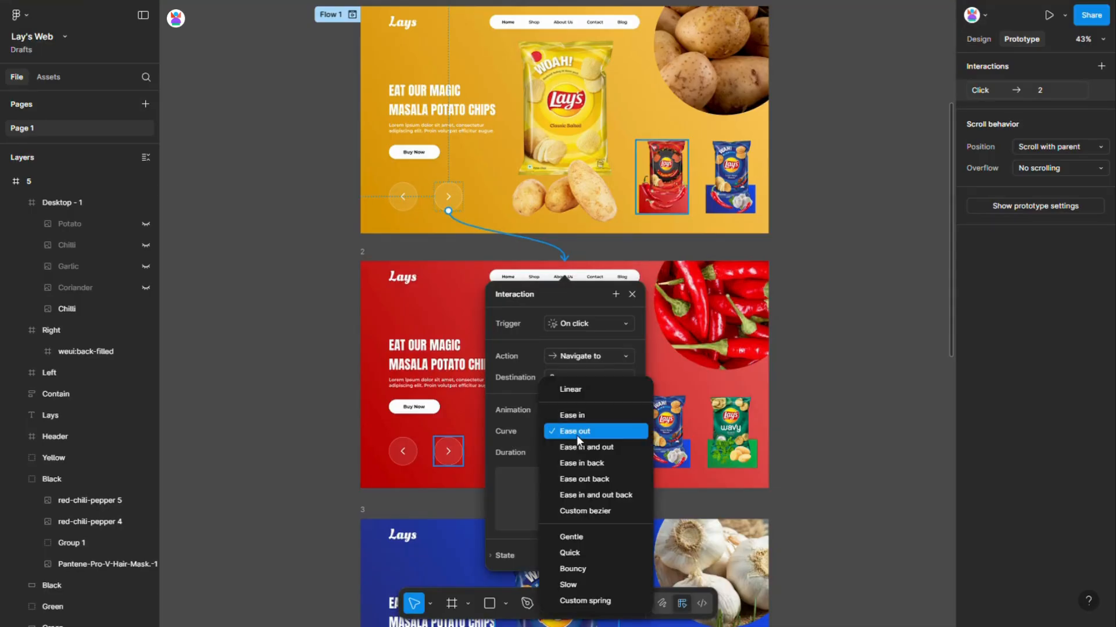
pyautogui.click(586, 533)
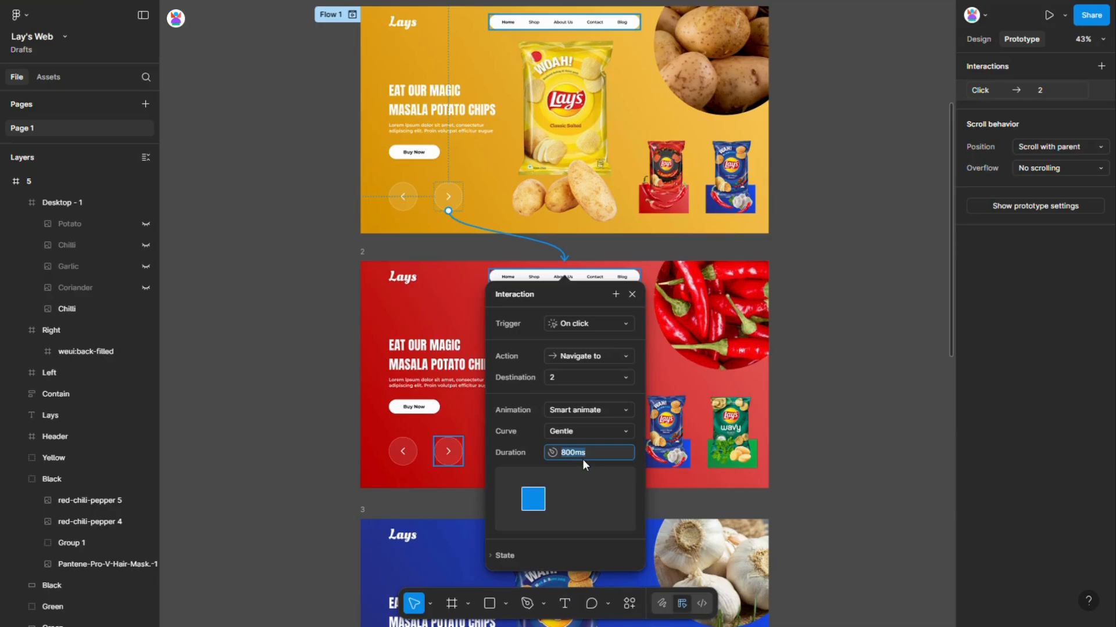
pyautogui.press('Return')
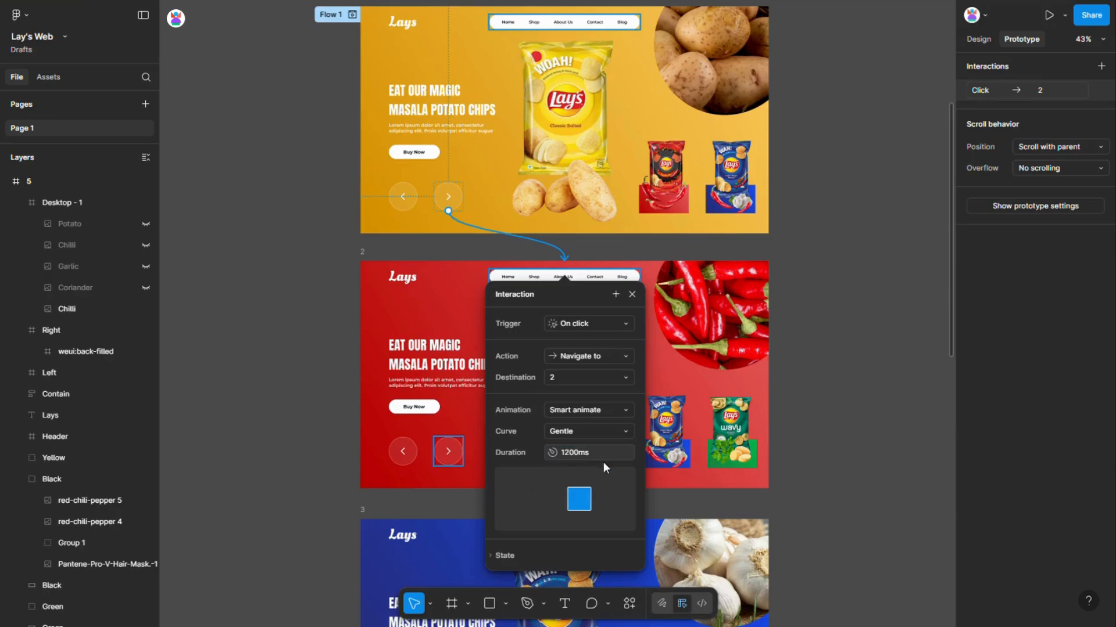
pyautogui.click(842, 448)
# Step: Link frame 2's right arrow button to frame 3
pyautogui.scroll(-2, 825, 455)
pyautogui.click(449, 323)
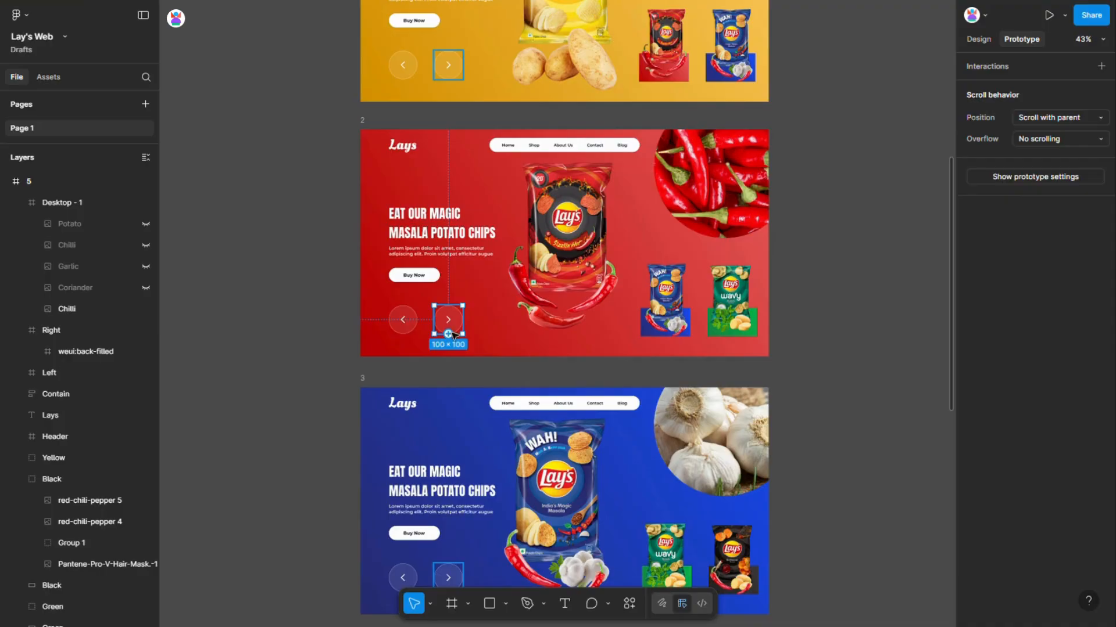
pyautogui.moveTo(448, 334); pyautogui.dragTo(540, 465)
pyautogui.scroll(-1, 770, 514)
pyautogui.scroll(-4, 771, 513)
pyautogui.click(878, 429)
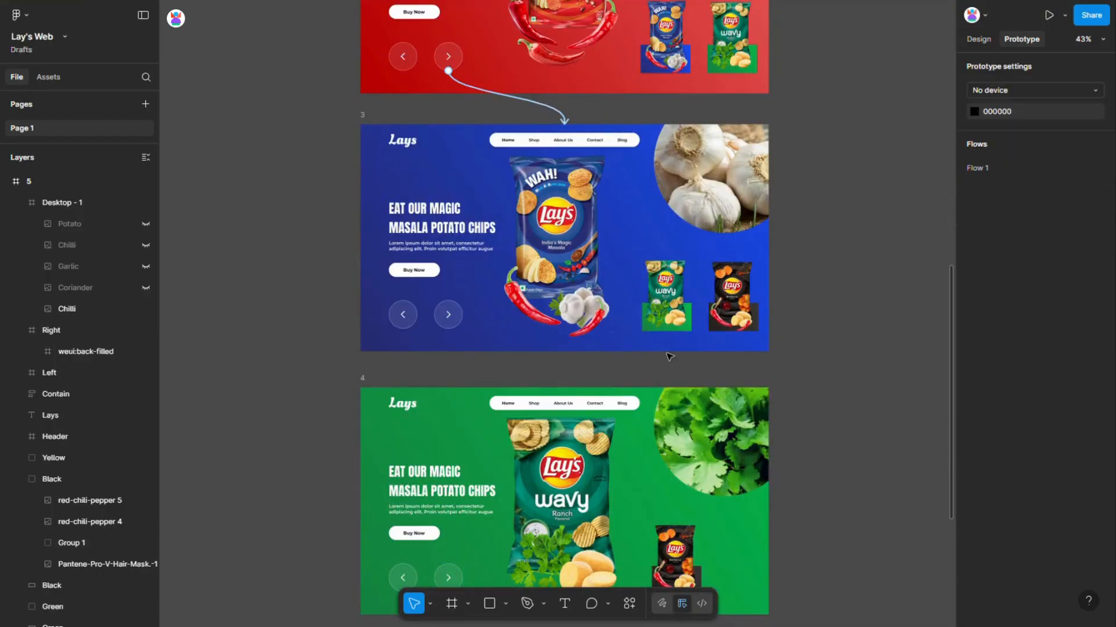
# Step: Link frame 3's right arrow button to frame 4 and frame 4's right arrow button to frame 5
pyautogui.click(450, 316)
pyautogui.moveTo(448, 329); pyautogui.dragTo(501, 411)
pyautogui.scroll(-4, 864, 444)
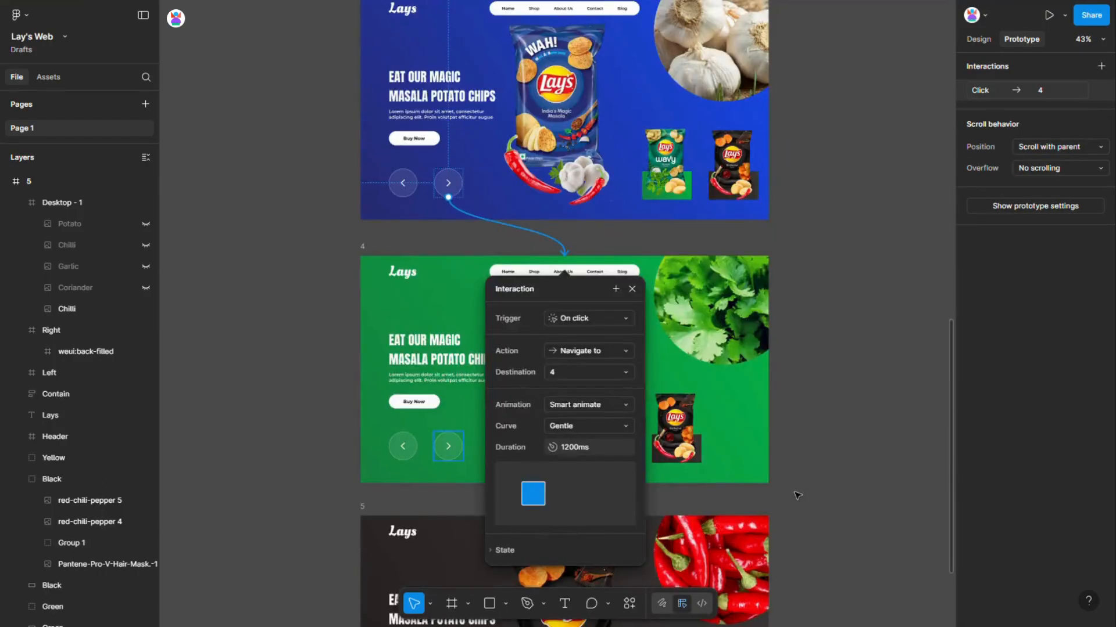
pyautogui.click(457, 313)
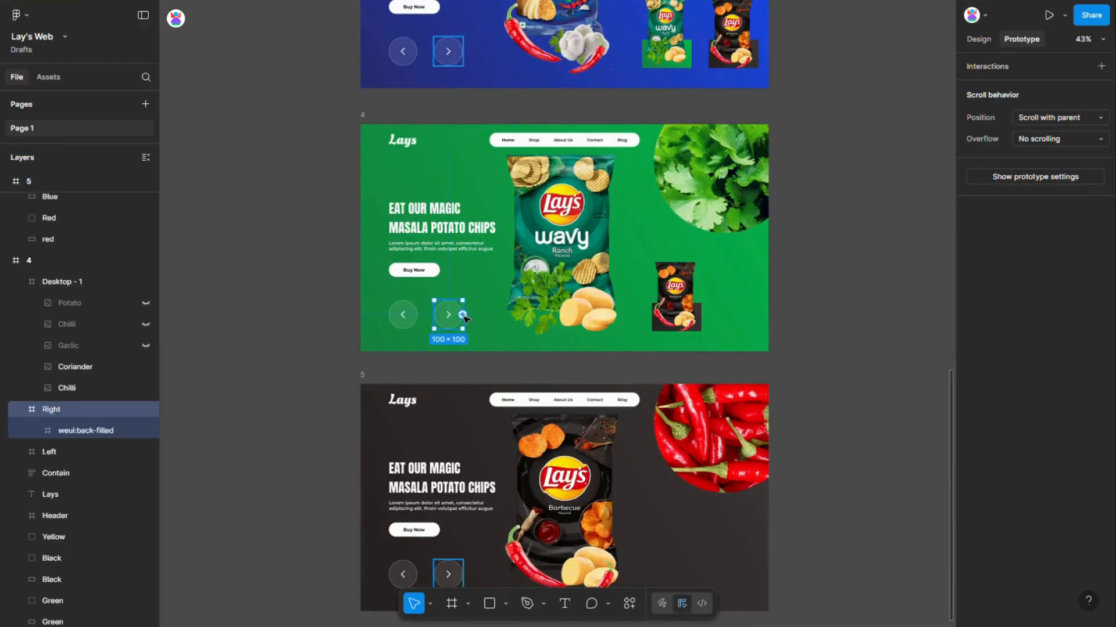
pyautogui.moveTo(463, 314); pyautogui.dragTo(566, 406)
pyautogui.scroll(-3, 790, 476)
pyautogui.click(445, 462)
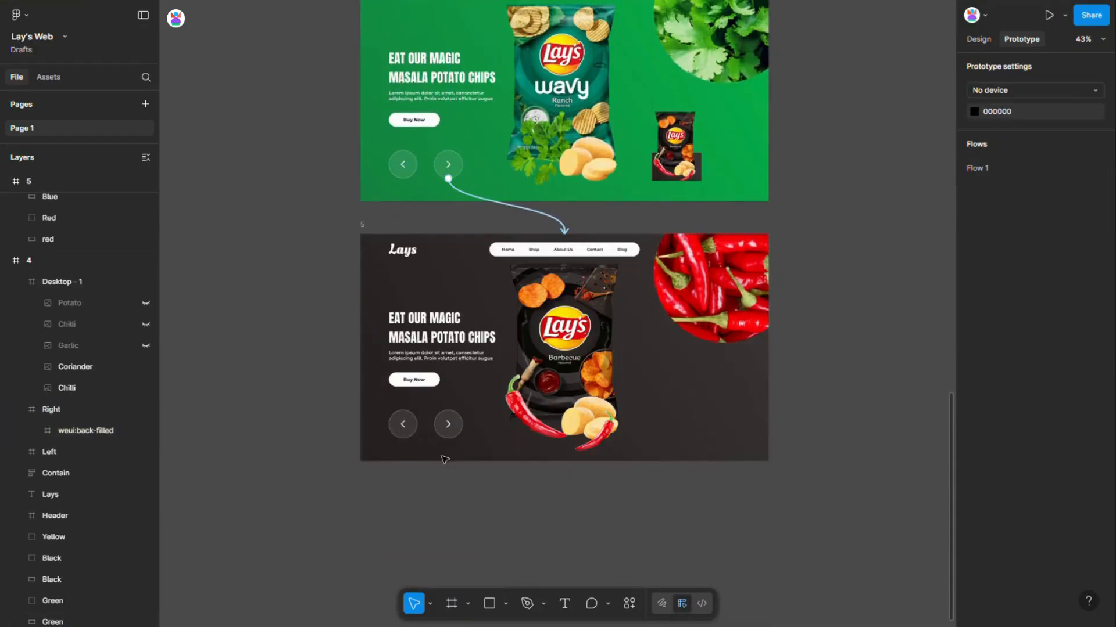
# Step: Link frame 5's left arrow button back to frame 4 and frame 4's left arrow button back to frame 3
pyautogui.click(399, 424)
pyautogui.moveTo(402, 410); pyautogui.dragTo(528, 186)
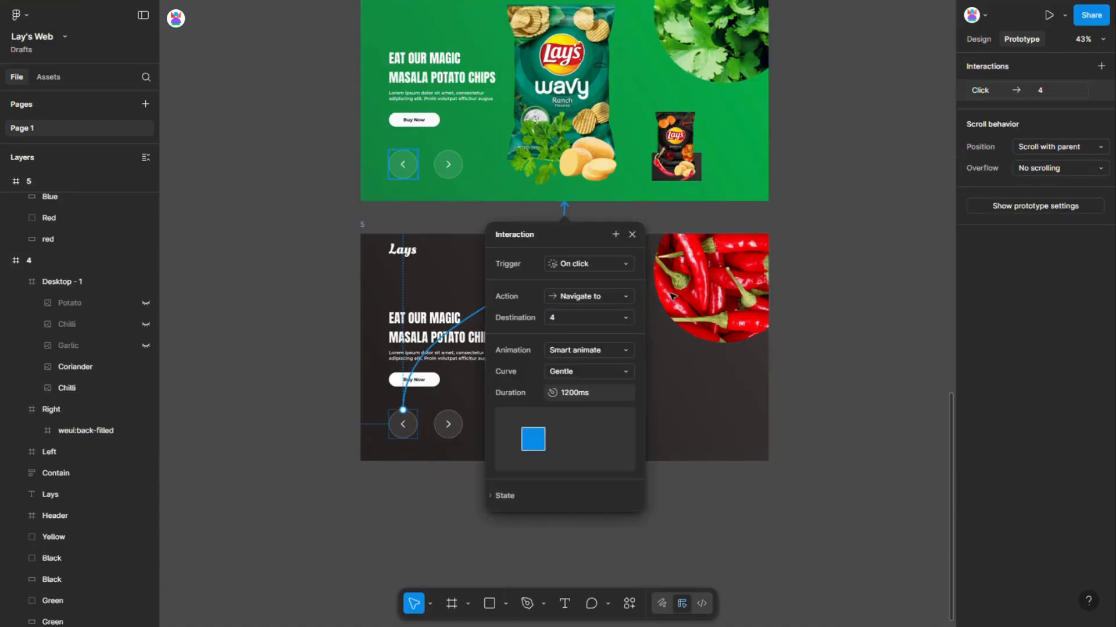
pyautogui.scroll(5, 797, 395)
pyautogui.click(403, 437)
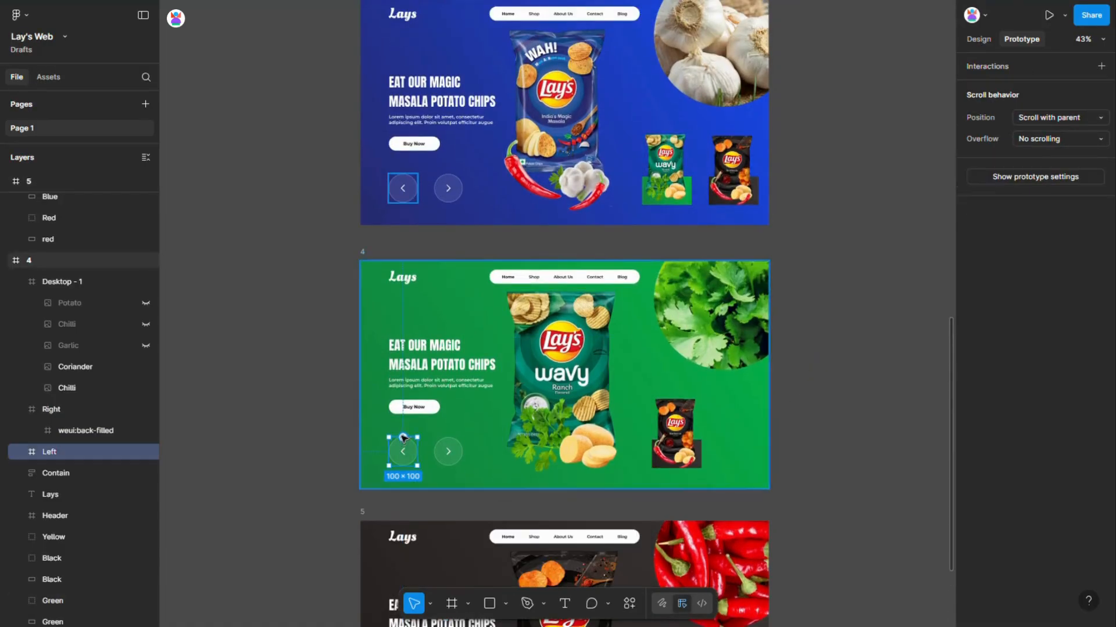
pyautogui.moveTo(403, 437); pyautogui.dragTo(543, 218)
pyautogui.scroll(3, 857, 406)
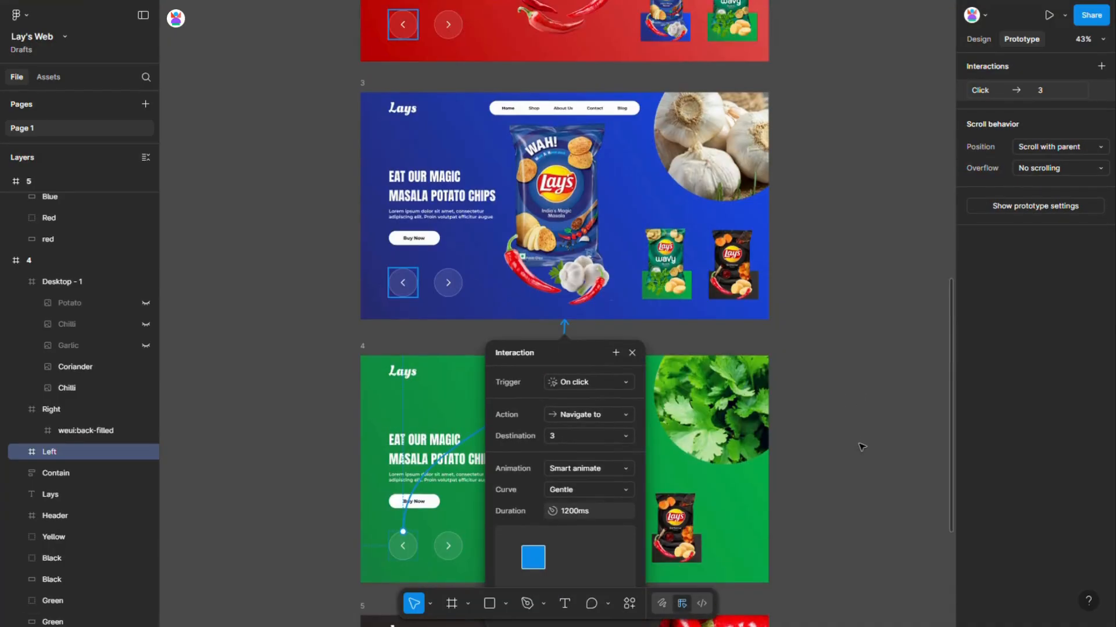
# Step: Link frame 3's left arrow button back to frame 2
pyautogui.scroll(3, 862, 447)
pyautogui.click(402, 433)
pyautogui.moveTo(402, 419); pyautogui.dragTo(567, 203)
pyautogui.scroll(4, 435, 386)
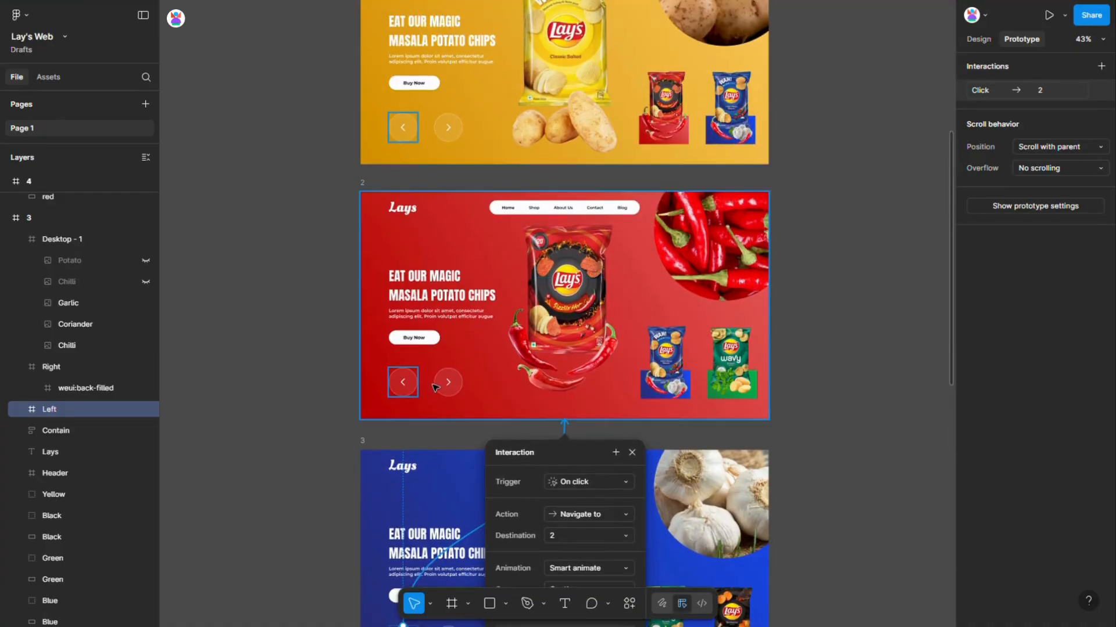
pyautogui.click(407, 383)
pyautogui.moveTo(417, 382); pyautogui.dragTo(572, 177)
pyautogui.moveTo(603, 166); pyautogui.dragTo(614, 148)
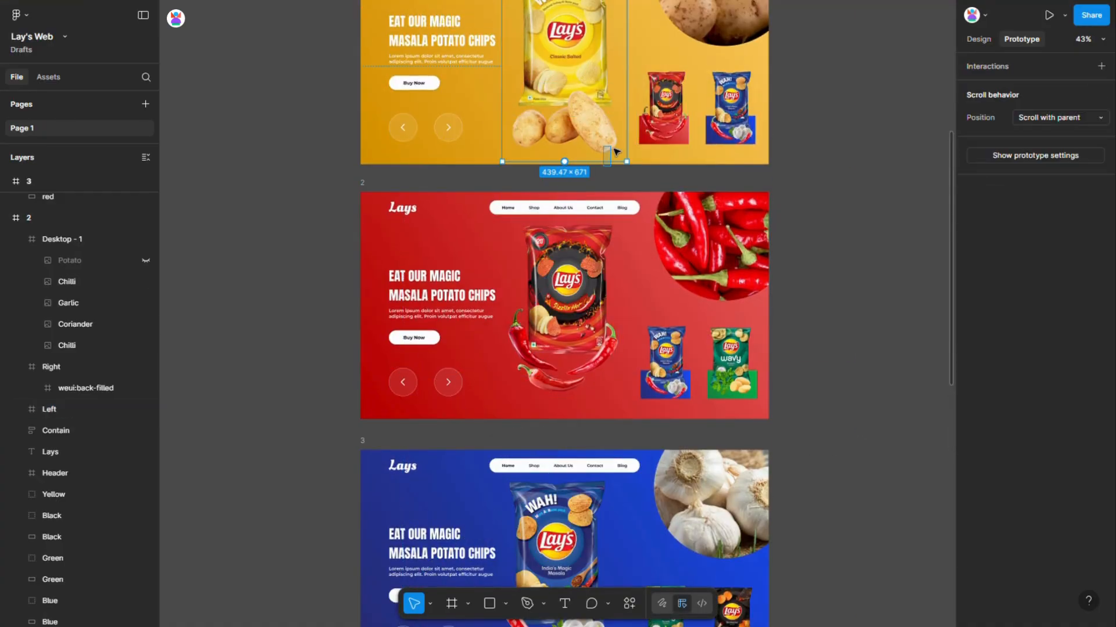
pyautogui.click(405, 381)
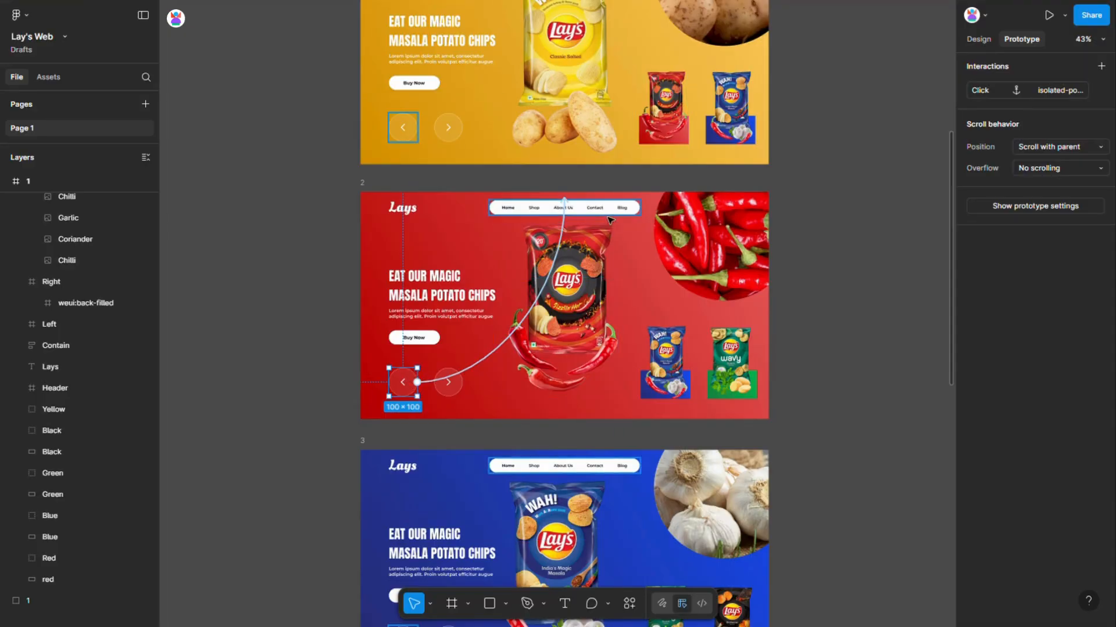
pyautogui.moveTo(610, 220); pyautogui.dragTo(814, 308)
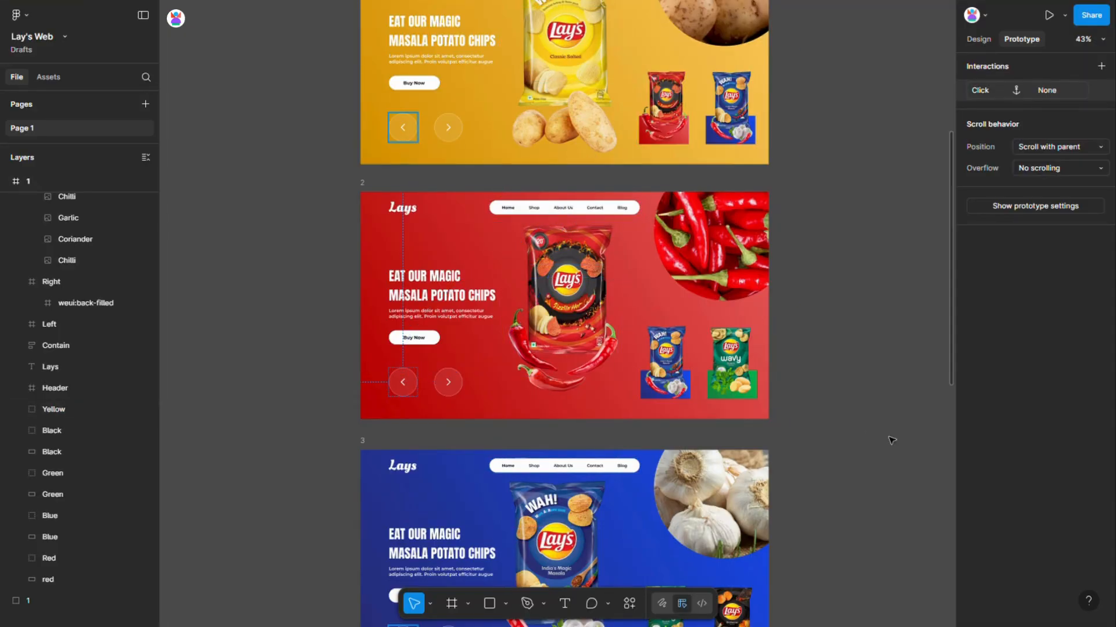
# Step: Link frame 2's left arrow button back to frame 1 as a navigation interaction
pyautogui.click(402, 382)
pyautogui.moveTo(418, 382); pyautogui.dragTo(563, 155)
pyautogui.scroll(3, 839, 306)
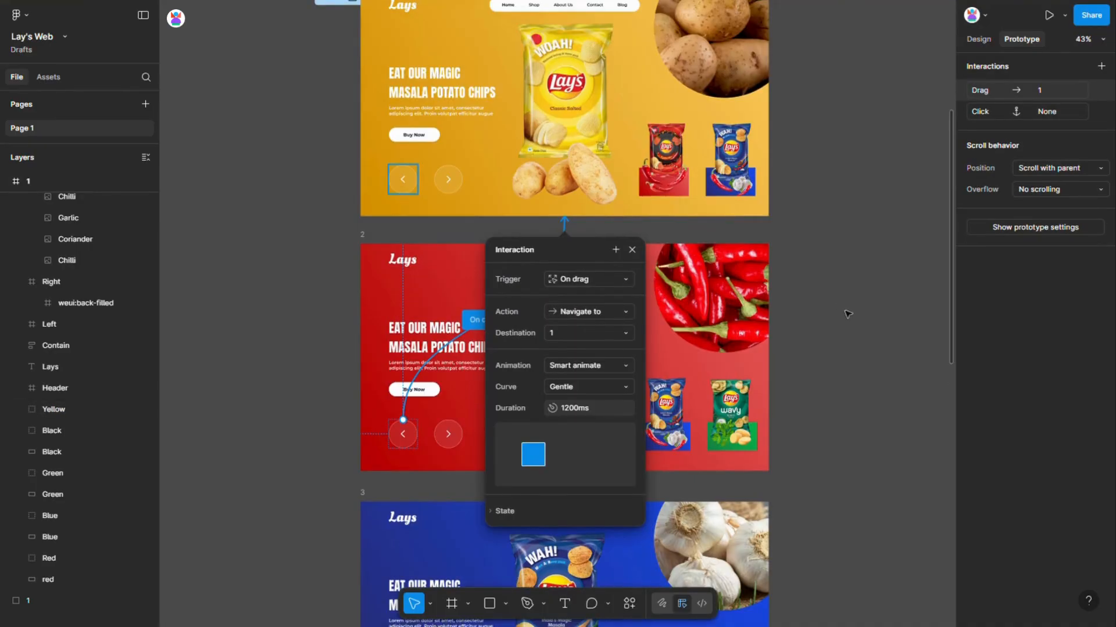
pyautogui.click(822, 322)
# Step: Present the prototype and advance from the yellow frame through all flavours to the black Barbecue frame
pyautogui.click(1047, 15)
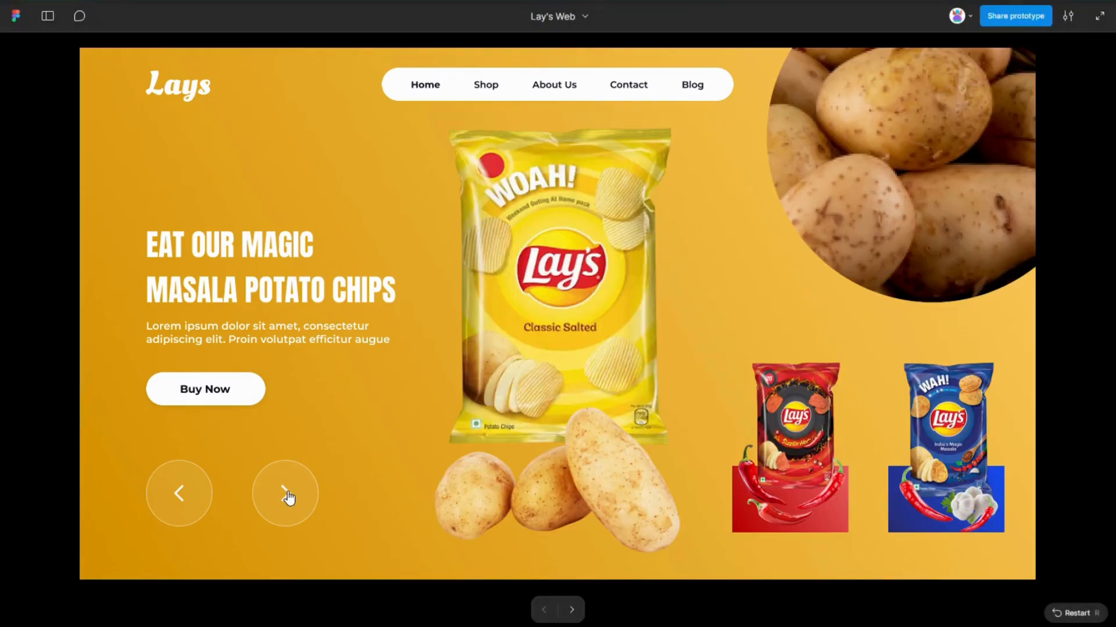
pyautogui.click(287, 495)
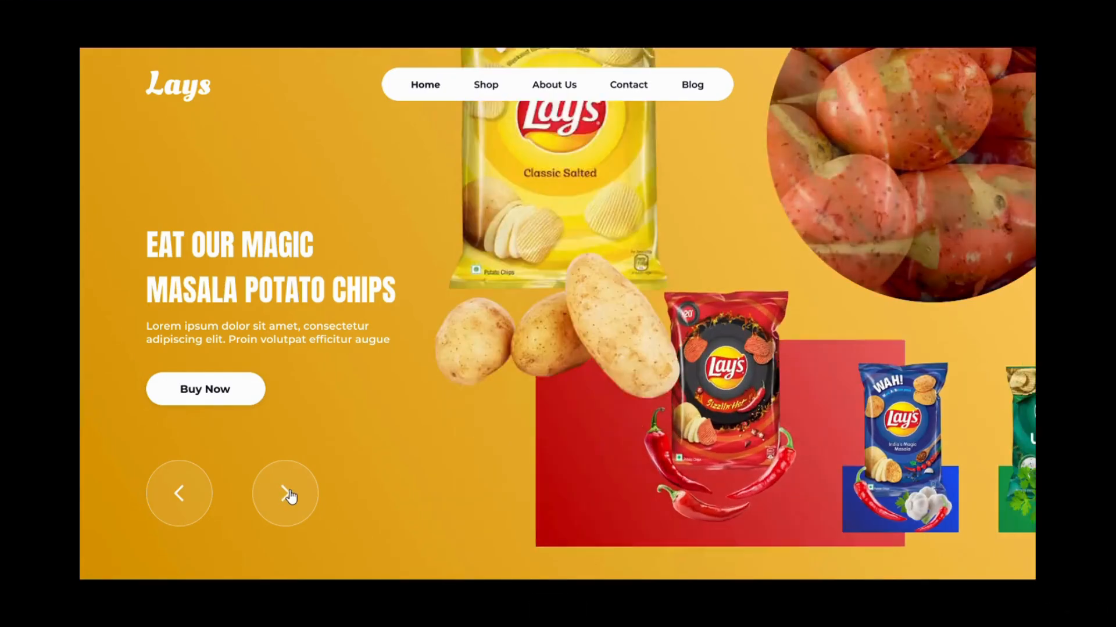
pyautogui.click(287, 495)
pyautogui.click(287, 495)
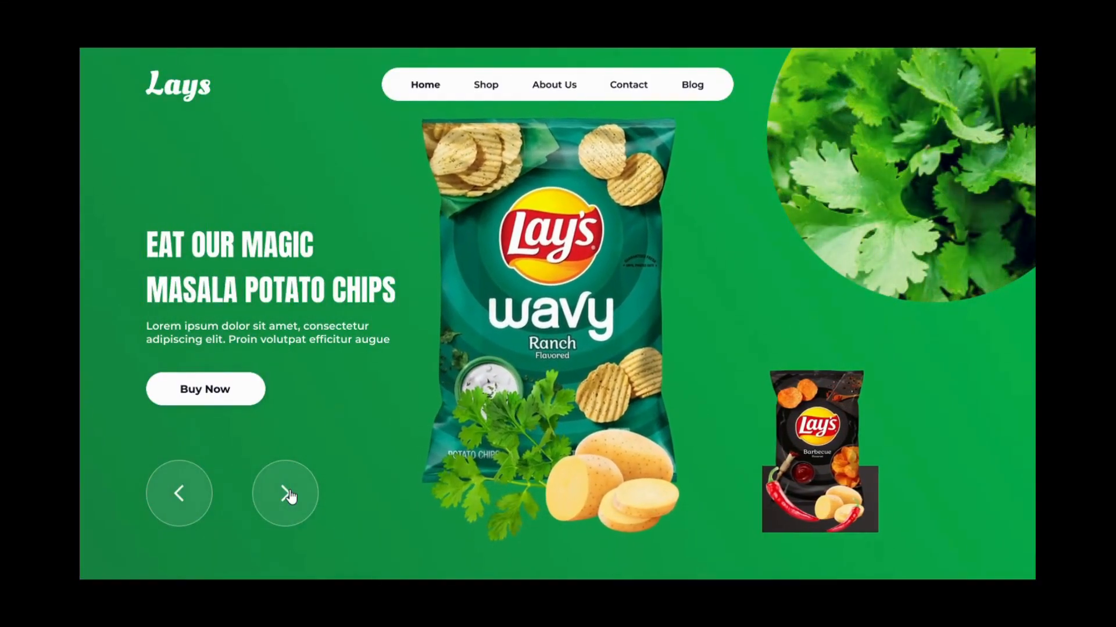
pyautogui.click(288, 495)
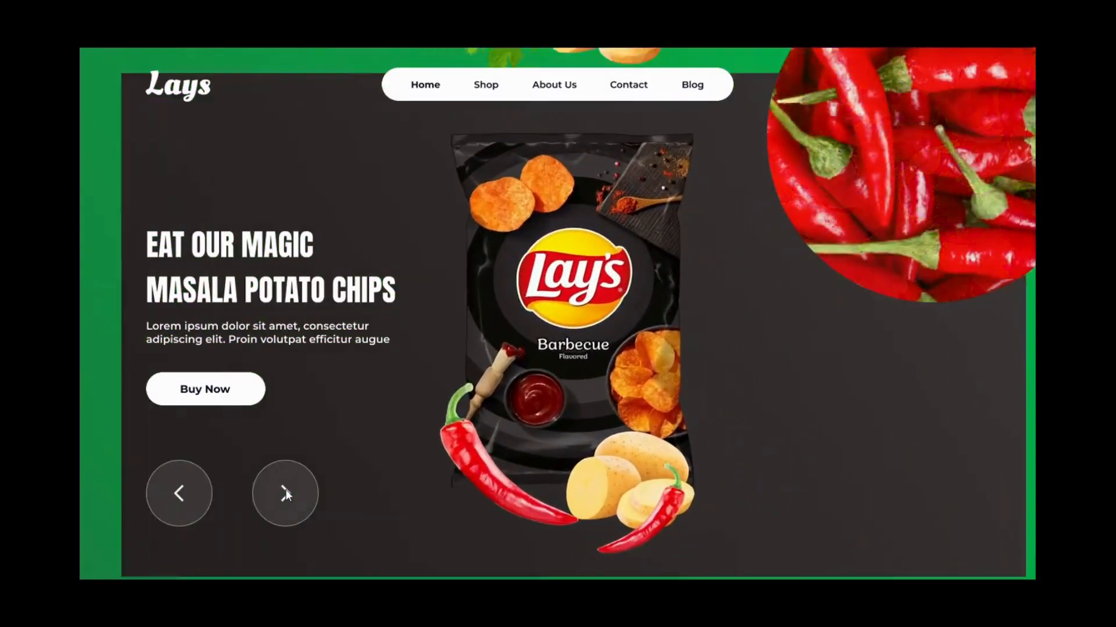
# Step: Step back through the prototype from the black Barbecue frame to the yellow Classic Salted frame
pyautogui.click(182, 497)
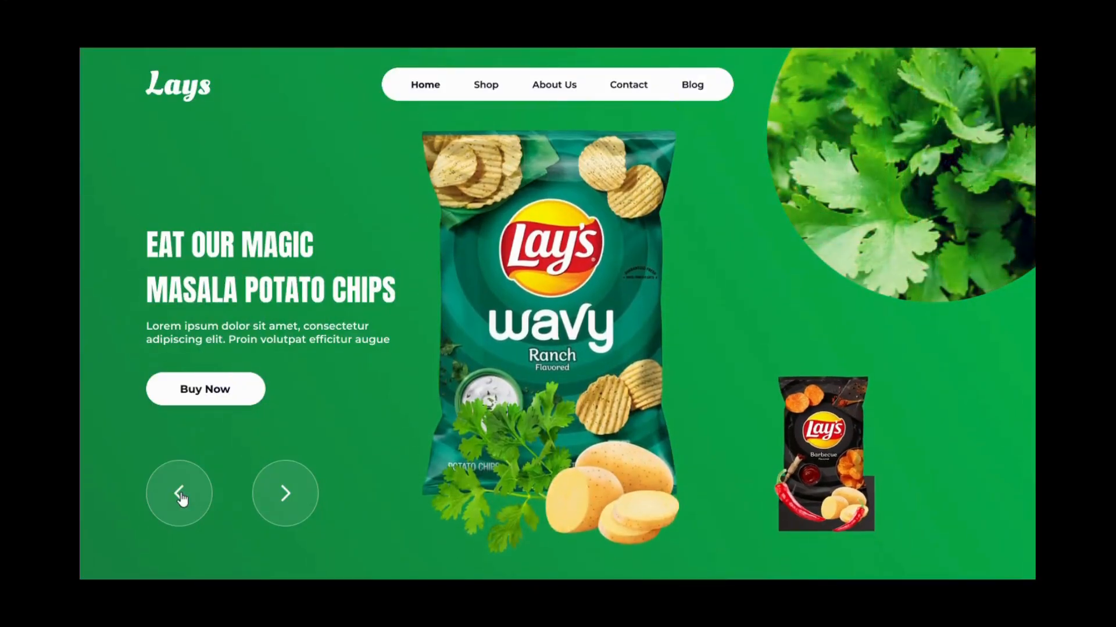
pyautogui.click(181, 498)
pyautogui.click(181, 497)
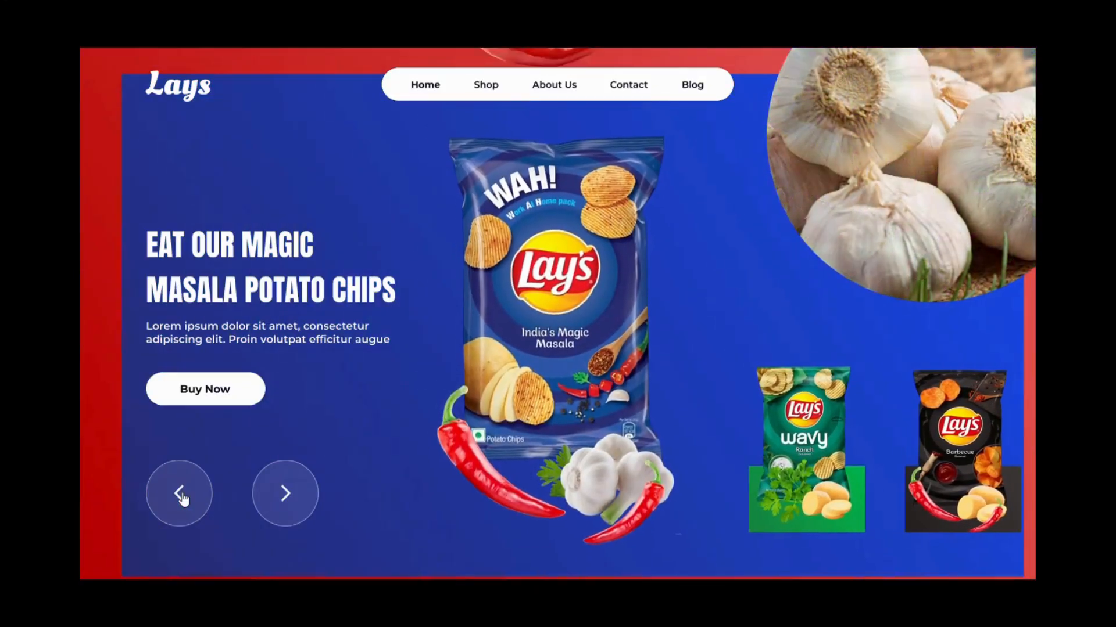
pyautogui.click(181, 498)
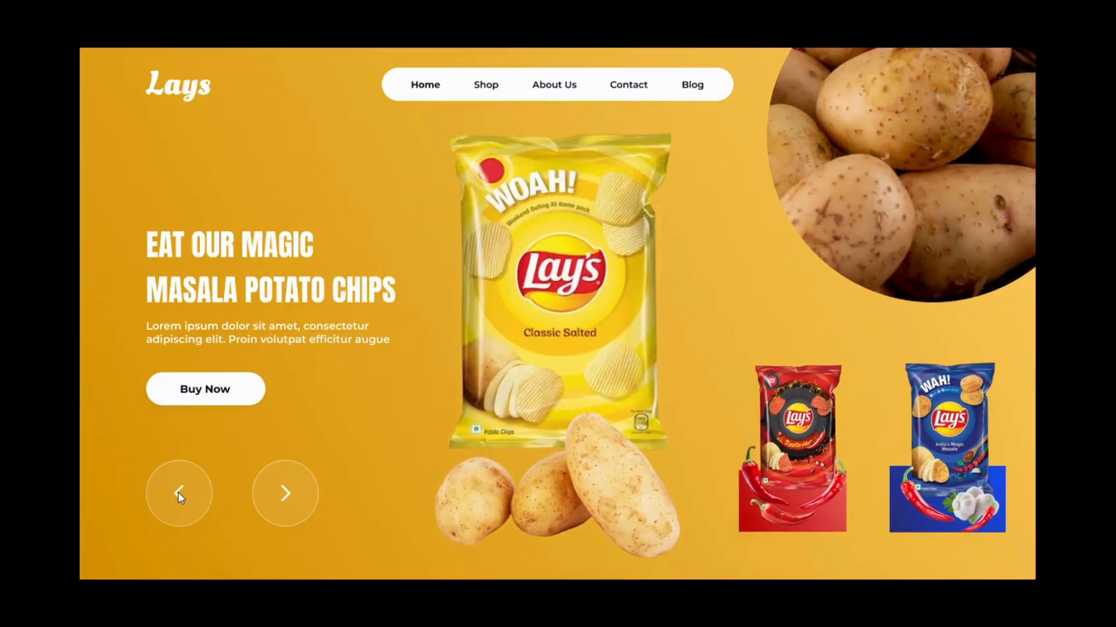